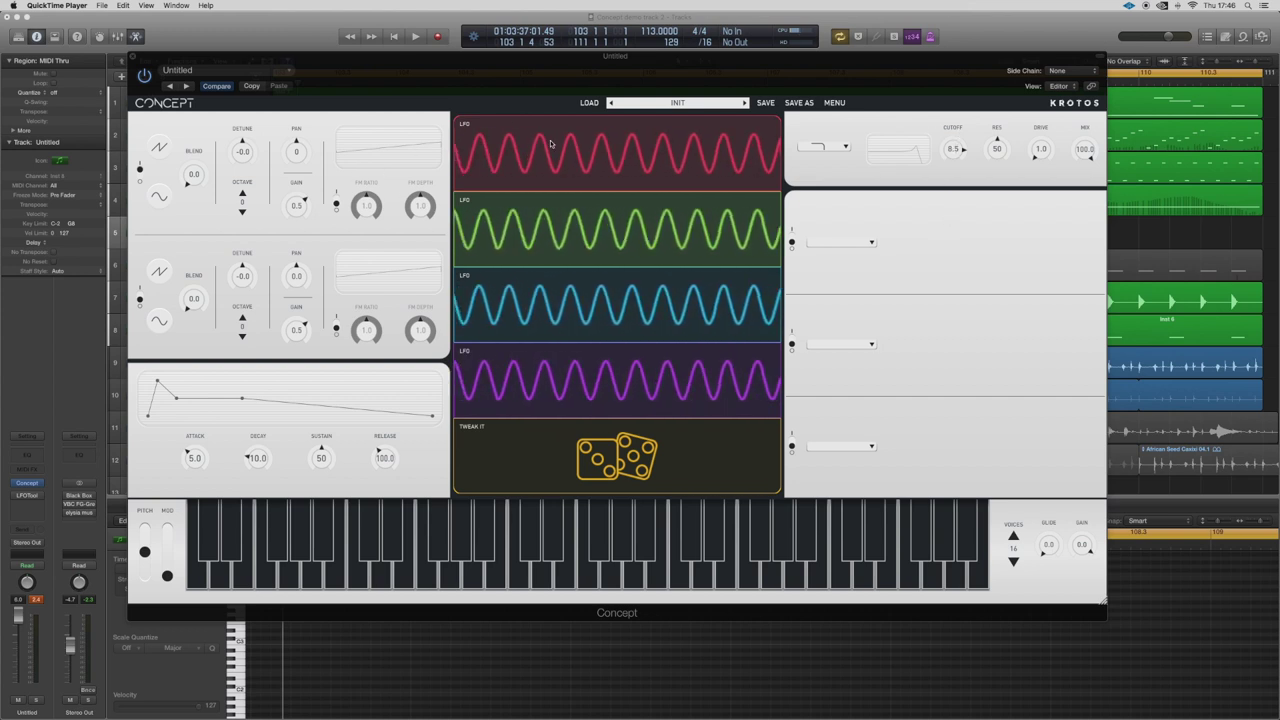
Step: Assign the red LFO to the Filter CUTOFF knob
left_click(829, 137)
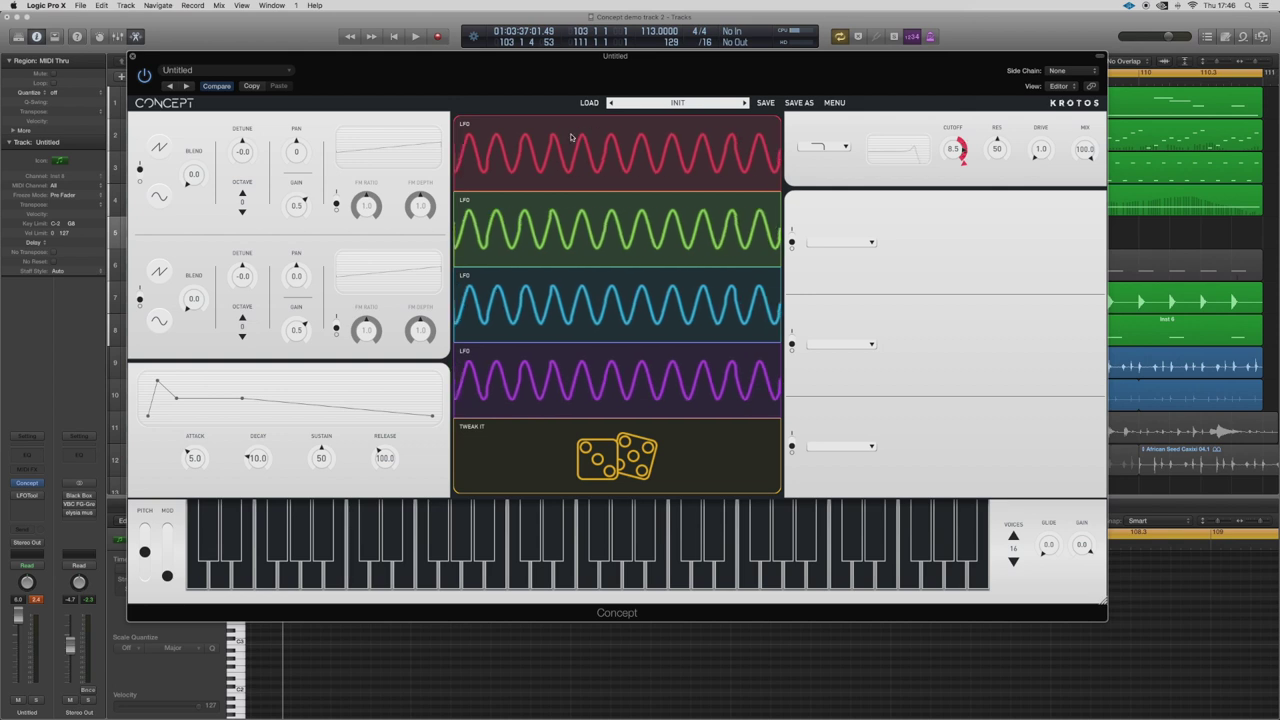
Step: Cycle the first modulator's source through Envelope, Audio Input and XY Capture, settling on Mod Wheel
left_click(738, 119)
left_click(730, 141)
left_click(730, 158)
left_click(775, 143)
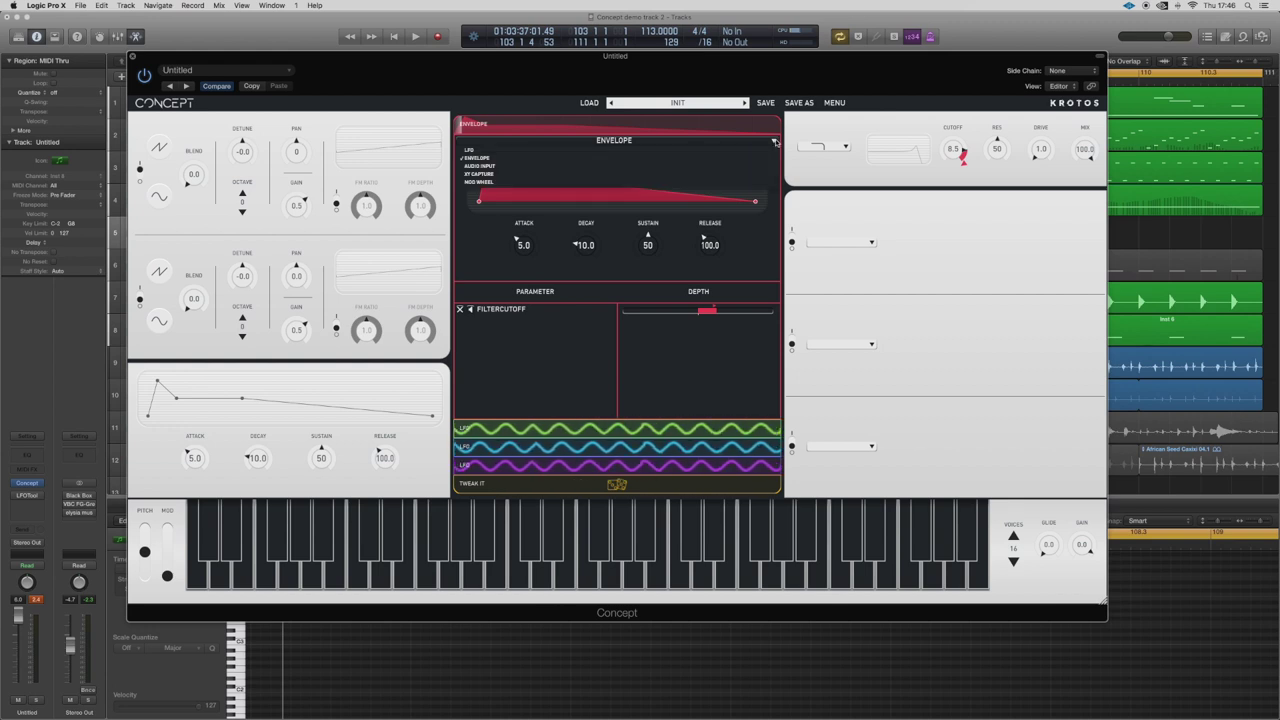
left_click(737, 171)
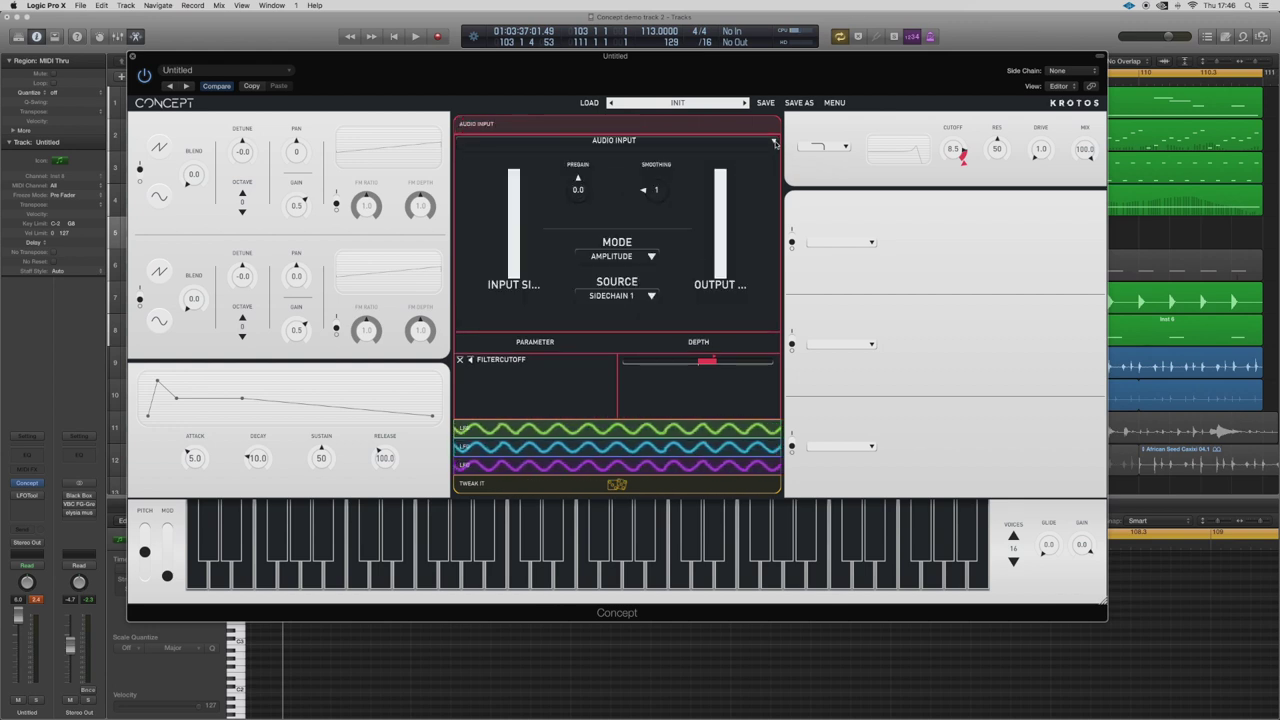
left_click(775, 143)
left_click(758, 180)
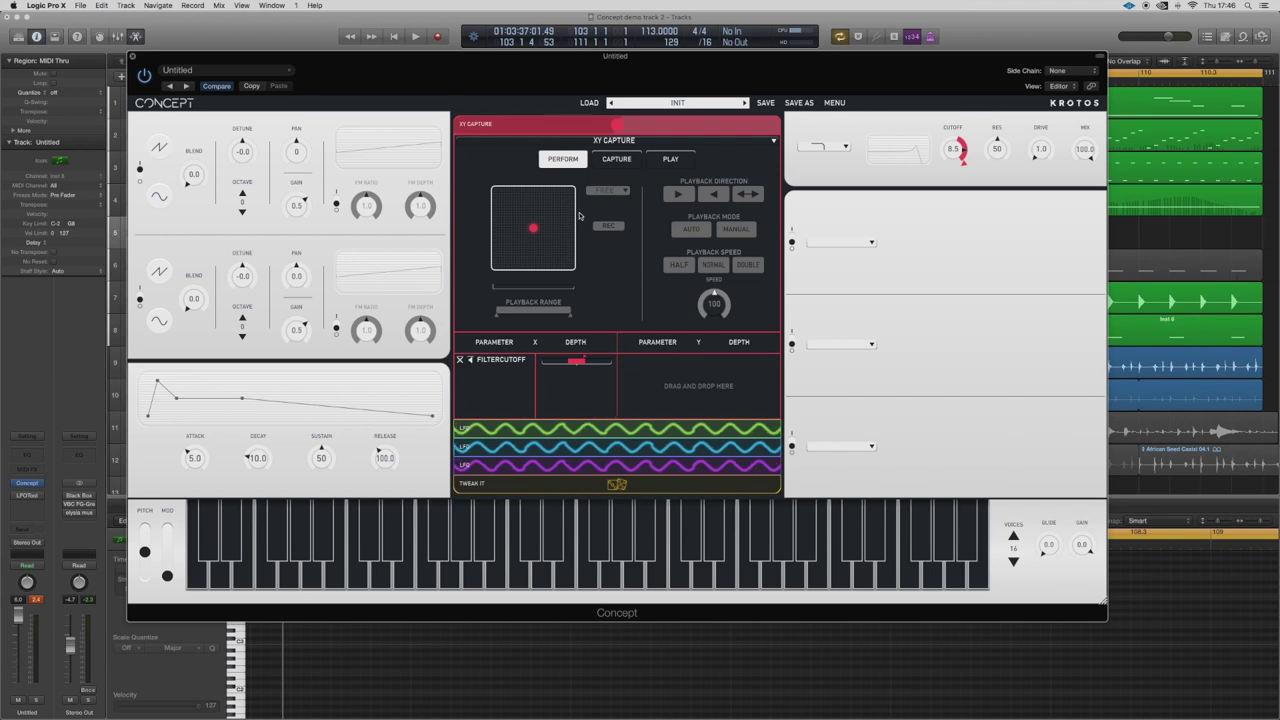
mouse_move(535, 229)
left_mouse_down()
mouse_move(535, 250)
mouse_move(548, 222)
mouse_move(522, 214)
left_mouse_up()
left_click(773, 142)
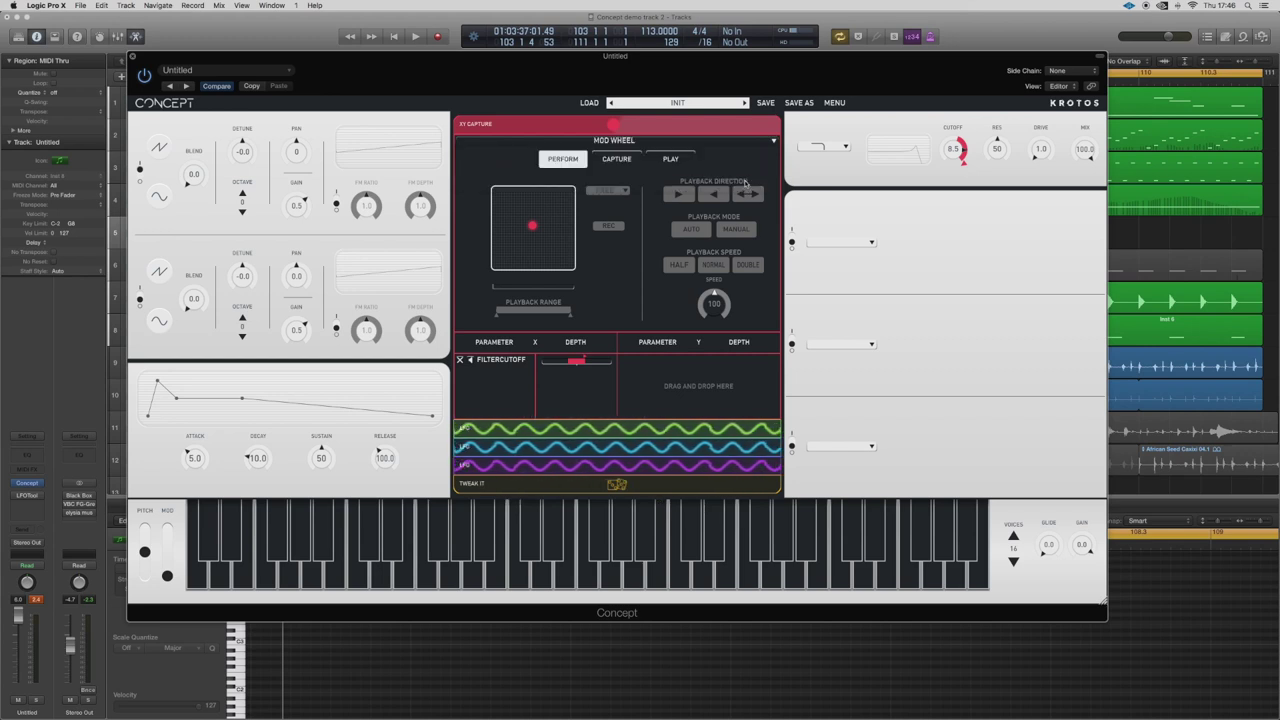
left_click(745, 183)
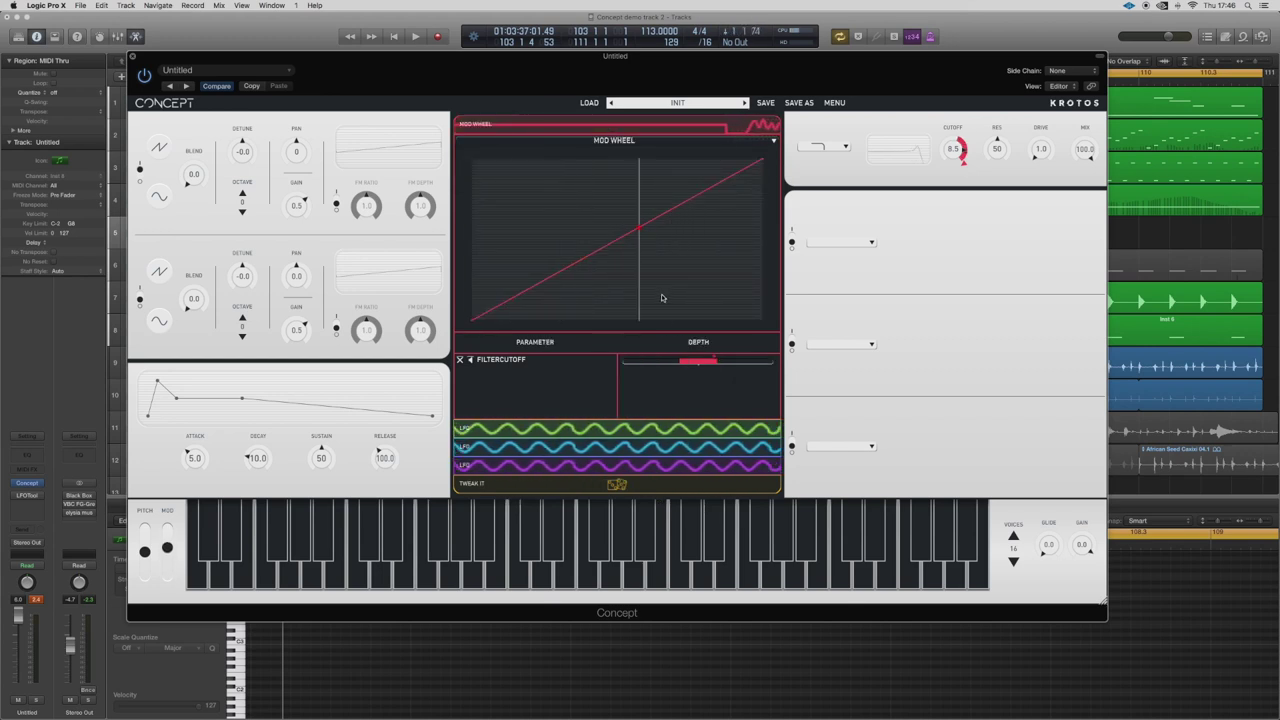
Step: Reshape the Mod Wheel response into a jagged multi-point curve by moving and adding points
left_click_drag(555, 276, 624, 262)
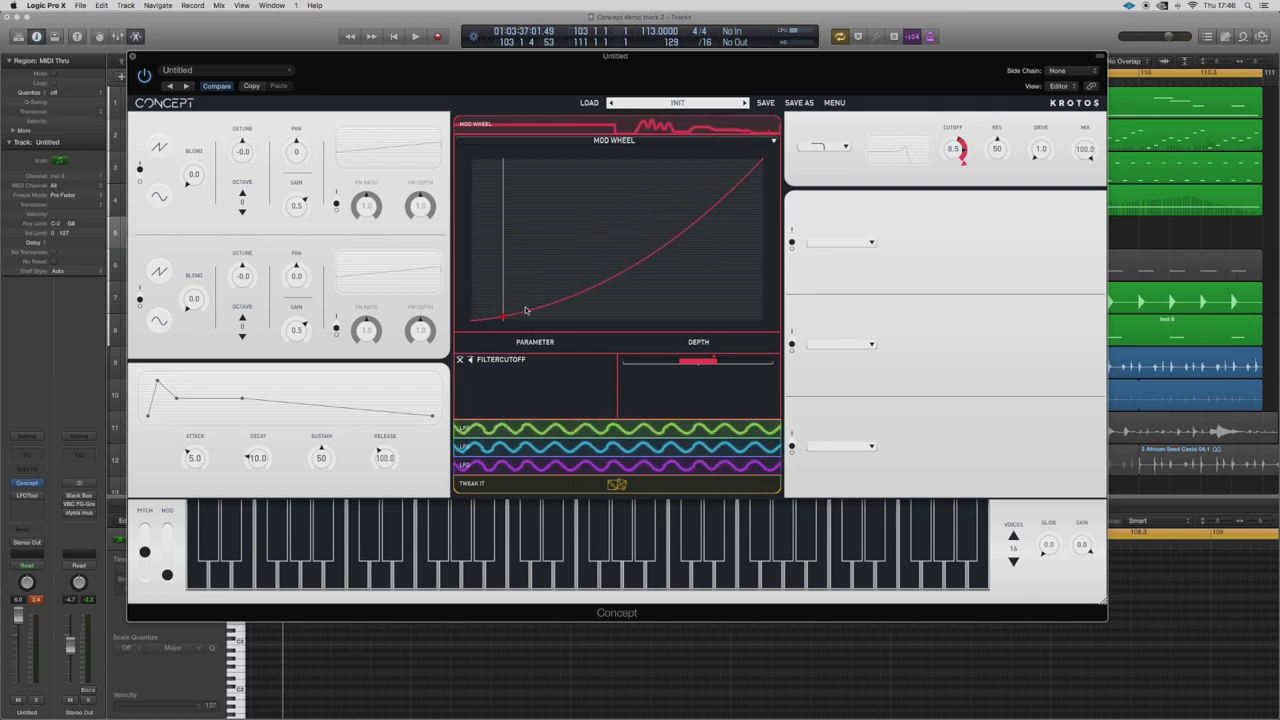
left_click_drag(528, 313, 561, 269)
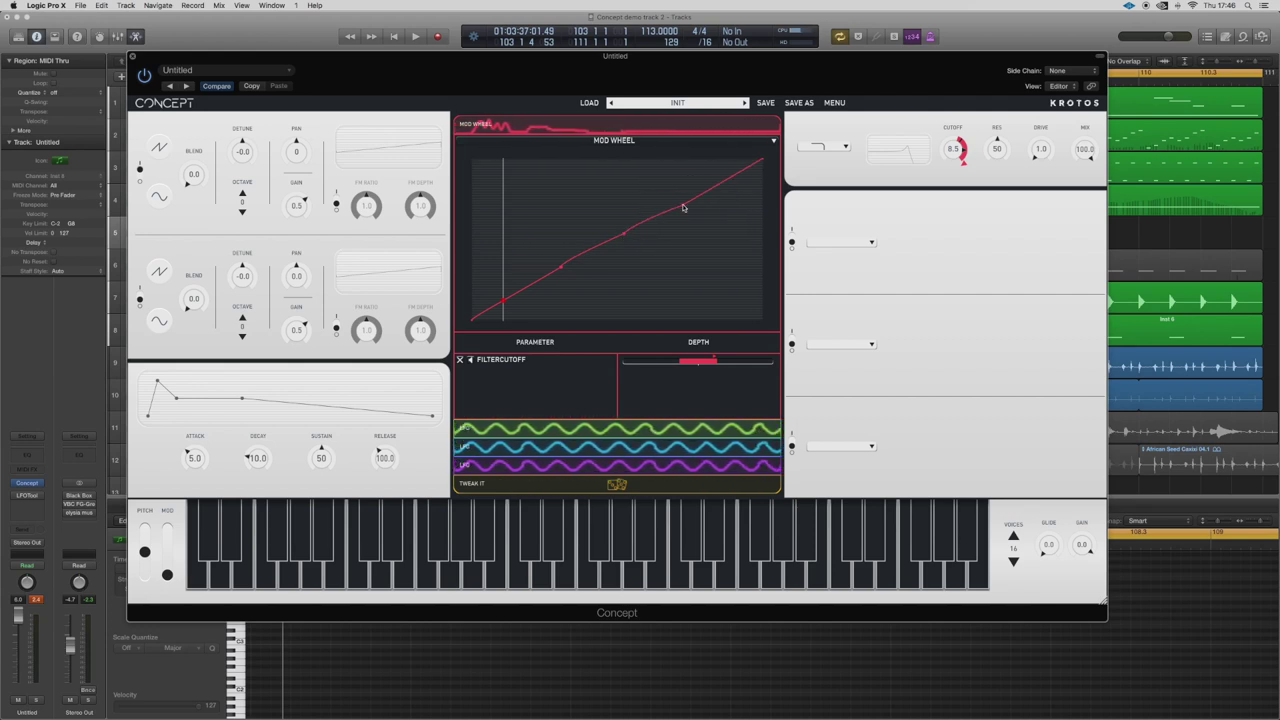
left_click_drag(624, 233, 627, 282)
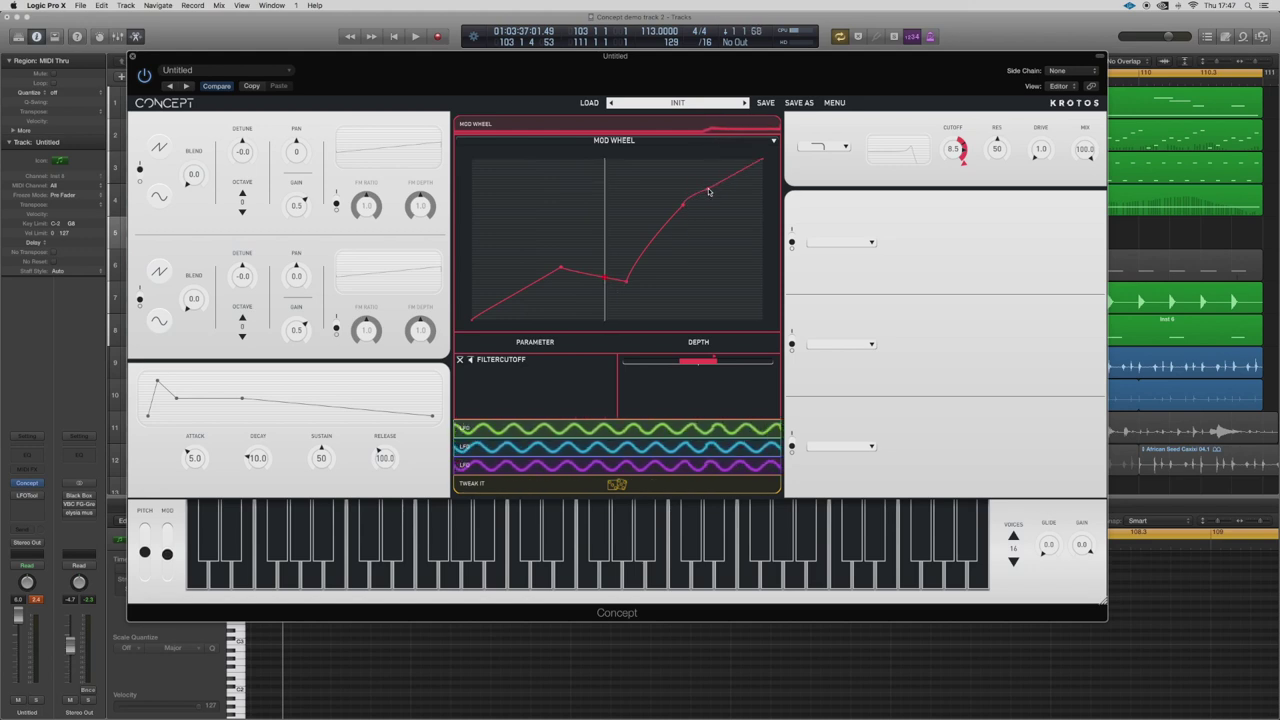
left_click_drag(708, 191, 715, 284)
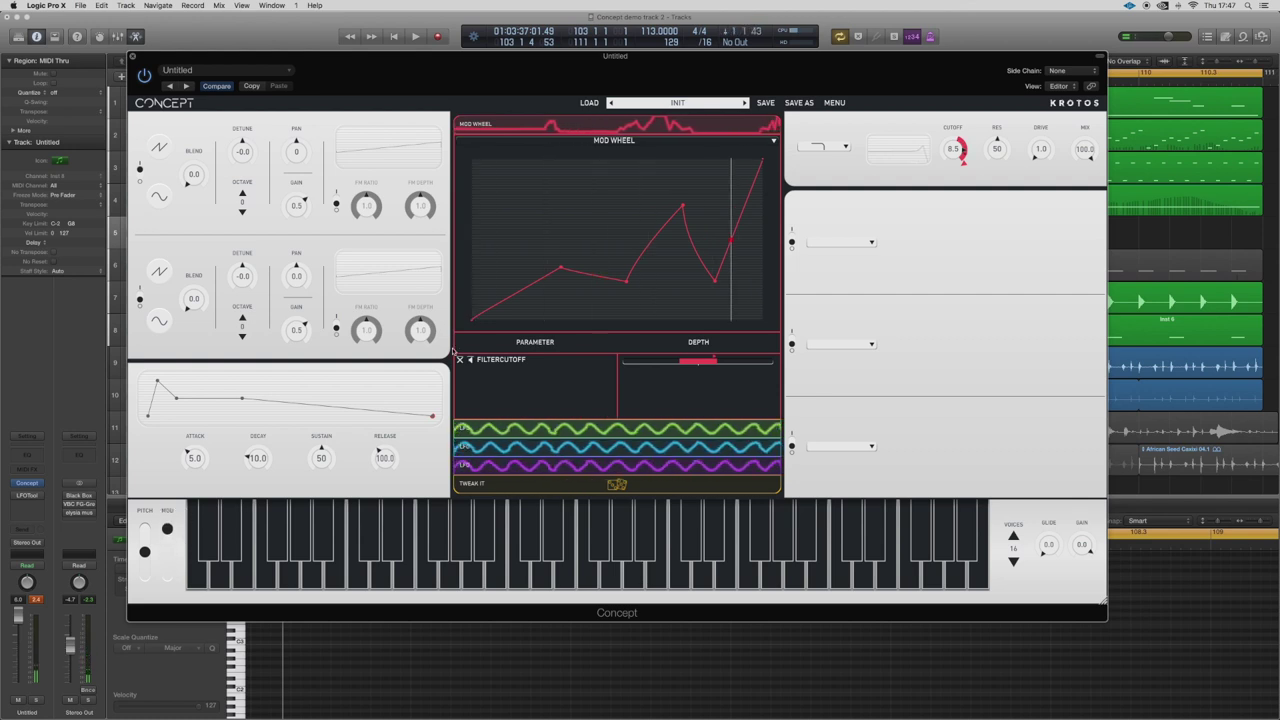
mouse_move(629, 284)
left_mouse_down()
mouse_move(616, 295)
mouse_move(626, 298)
left_mouse_up()
left_click_drag(952, 148, 993, 268)
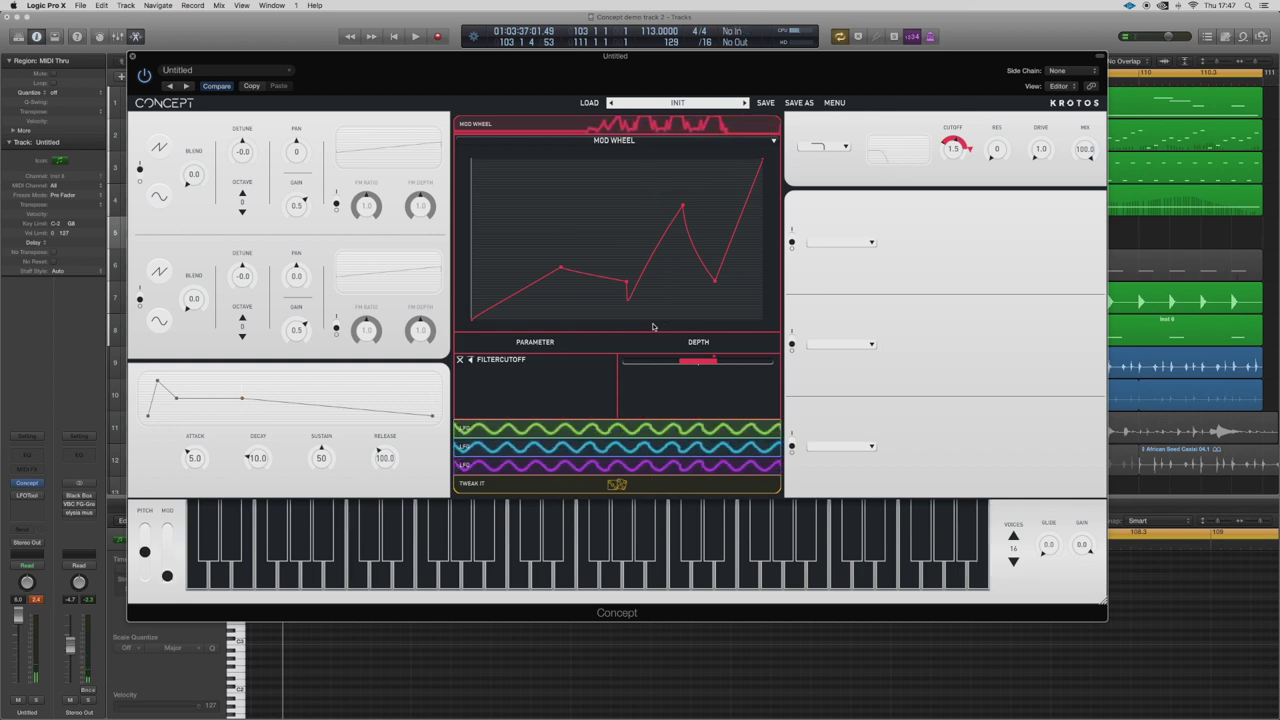
Step: Open the green LFO's FILTERRES routing and reduce its resonance modulation depth
left_click(742, 125)
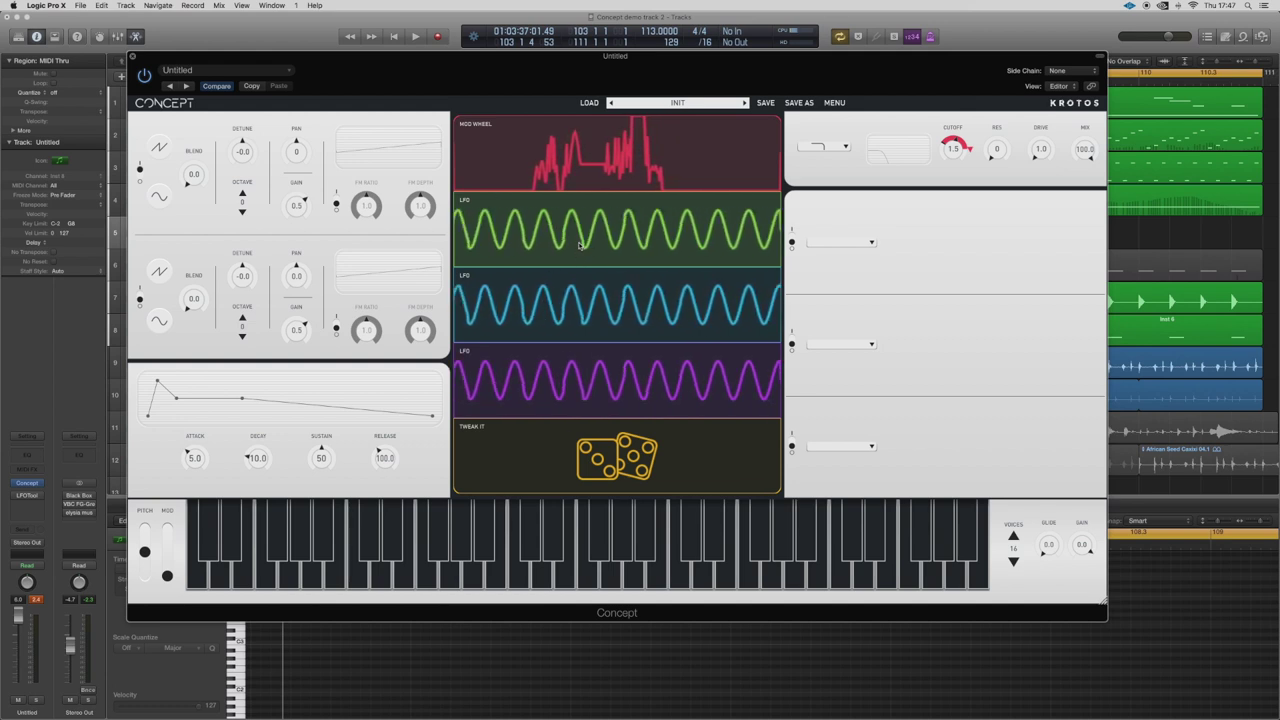
left_click(588, 201)
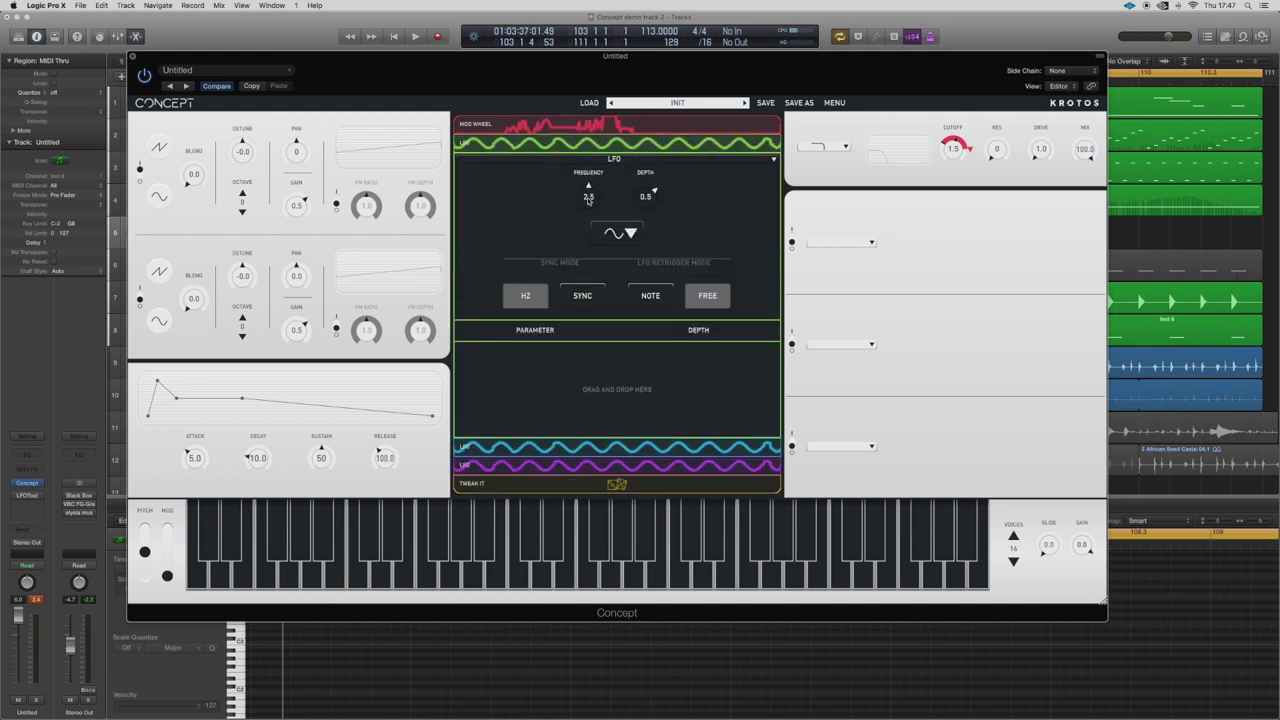
left_click(766, 160)
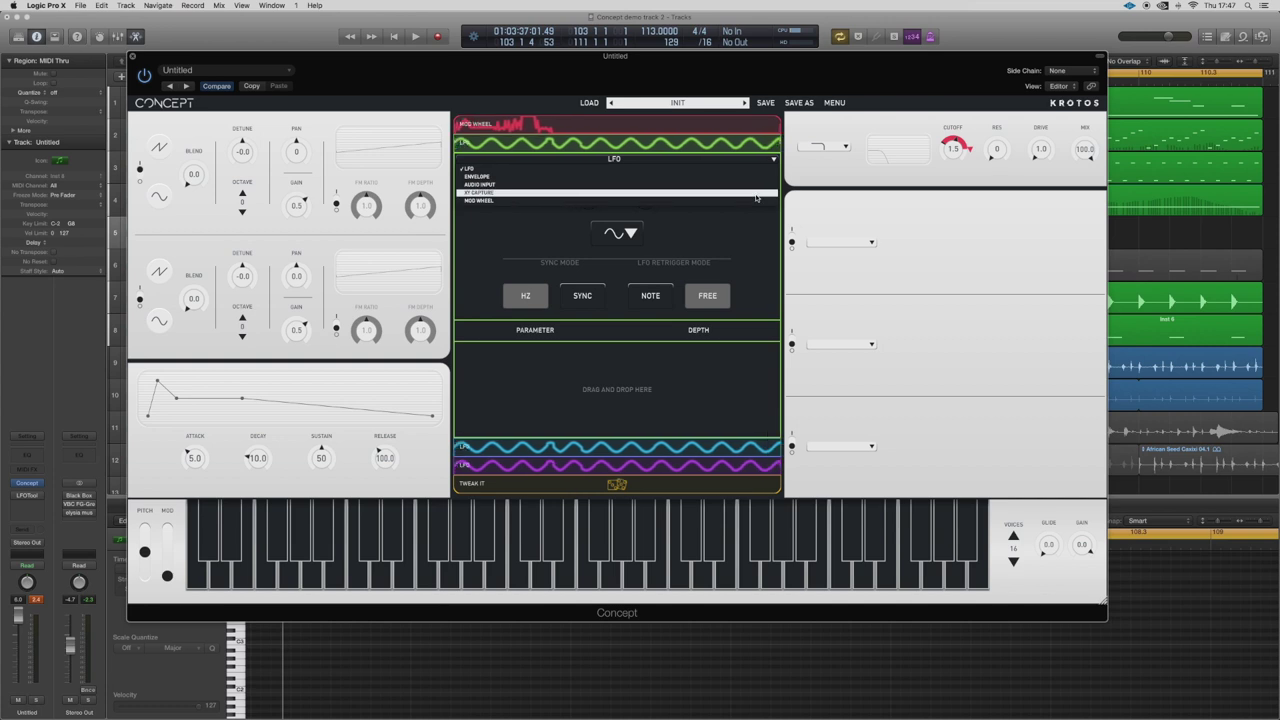
left_click(748, 144)
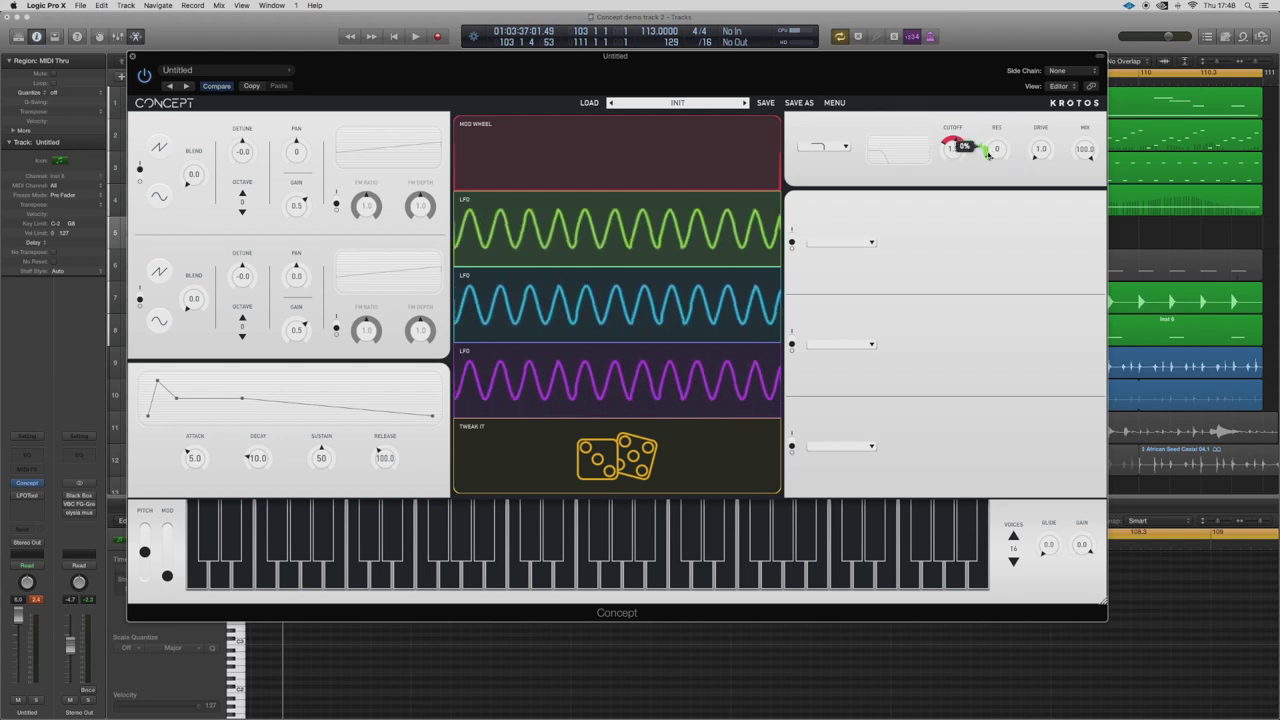
left_click(766, 196)
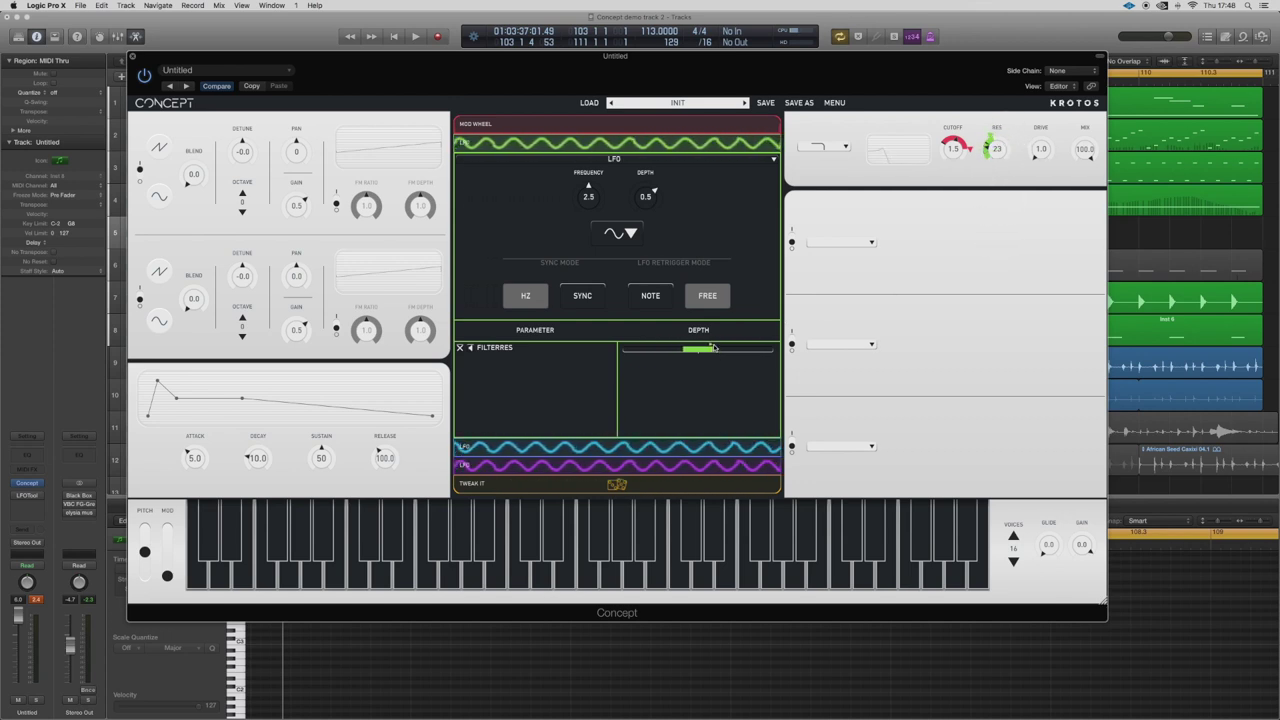
left_click_drag(726, 346, 710, 349)
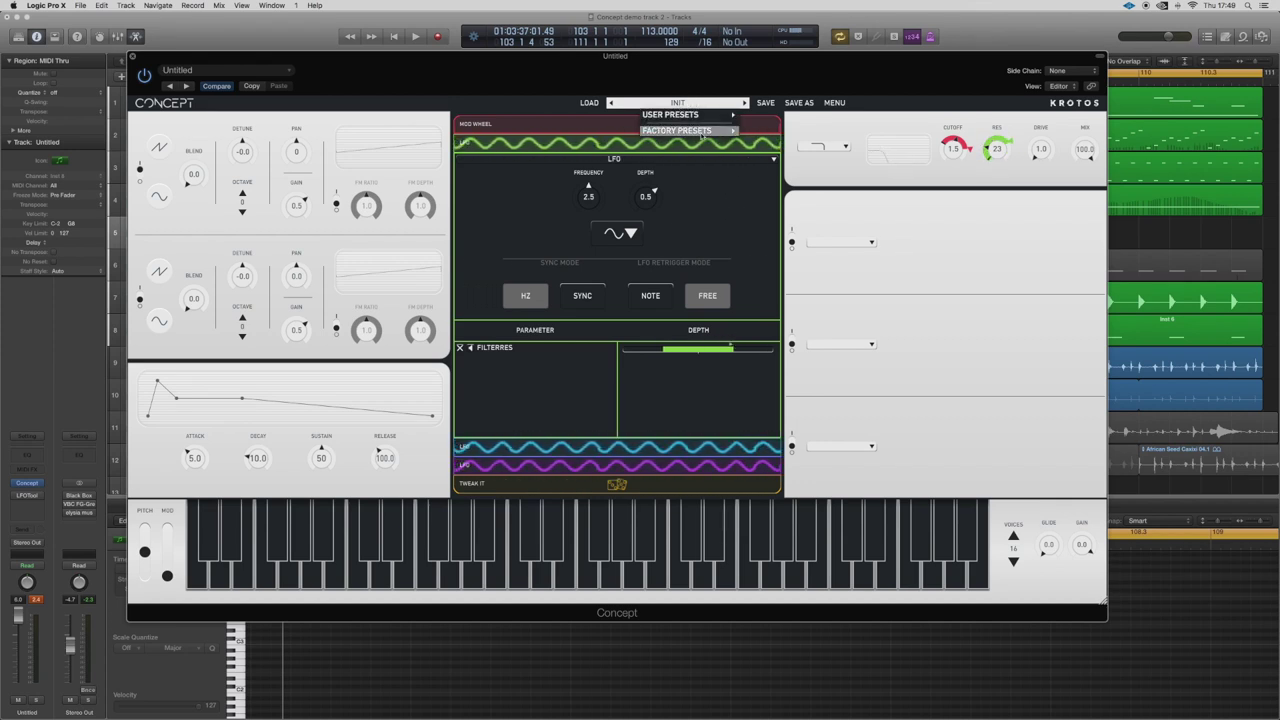
Step: Load BIG PHAT BASS from Factory Presets > 01_BASSES
mouse_move(703, 137)
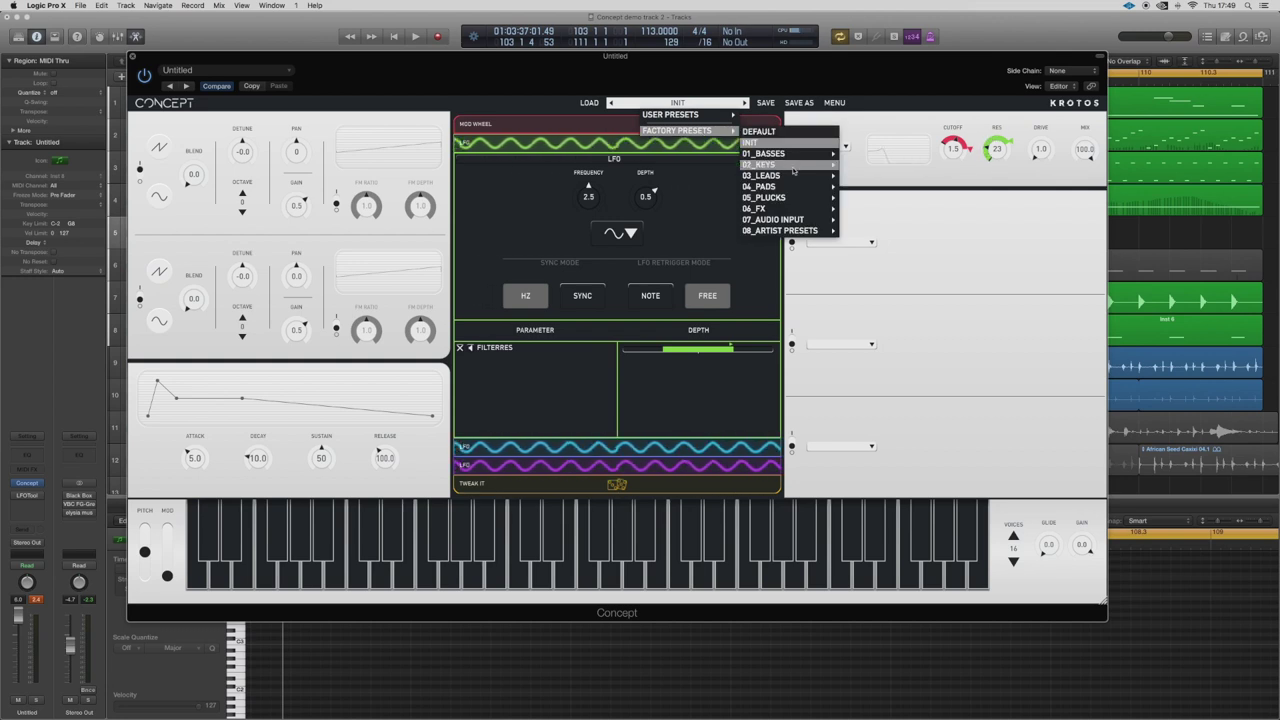
mouse_move(790, 153)
left_click(882, 157)
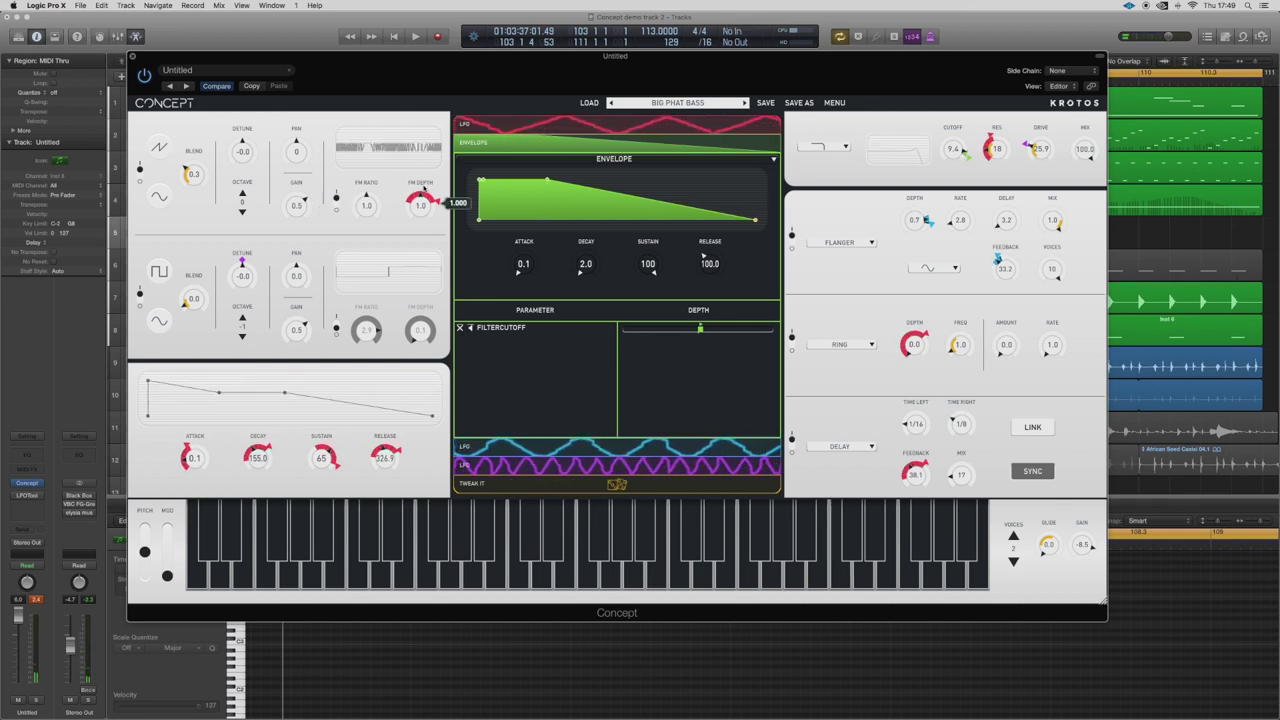
Step: Inspect Big Phat Bass's LFO routings, then step forward to the BODACIOUS BASS preset
left_click(627, 126)
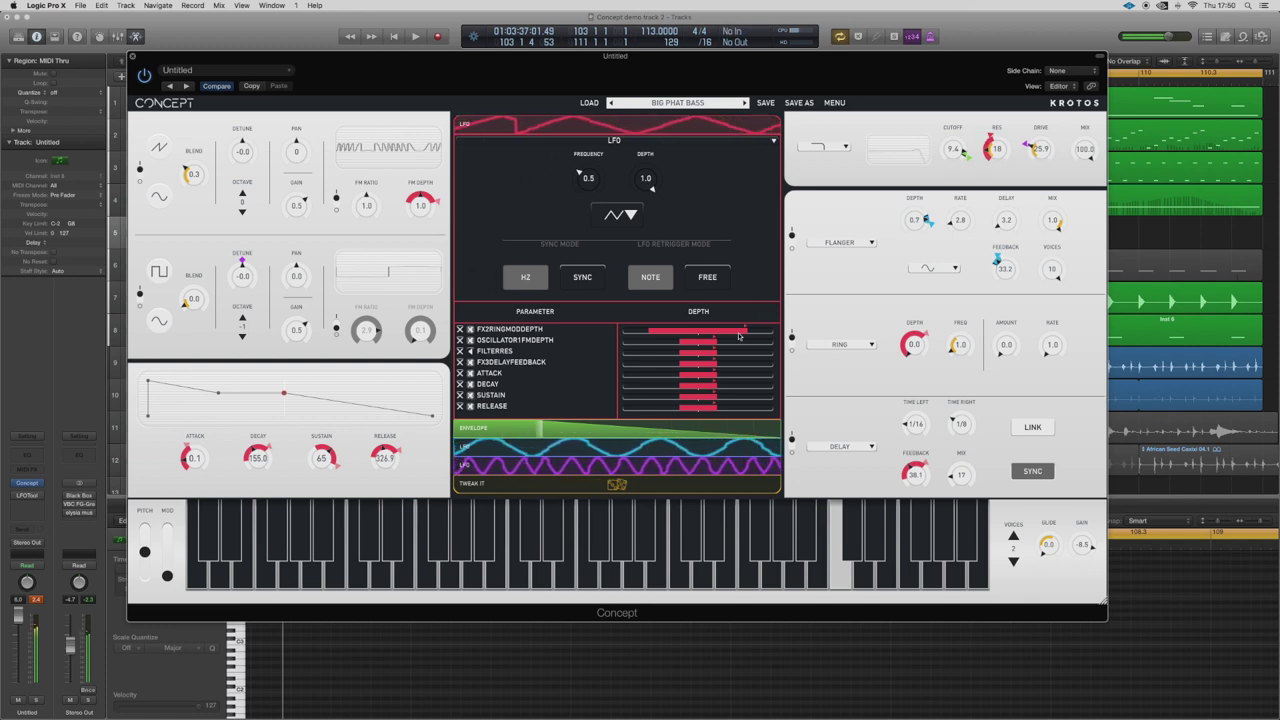
left_click(743, 103)
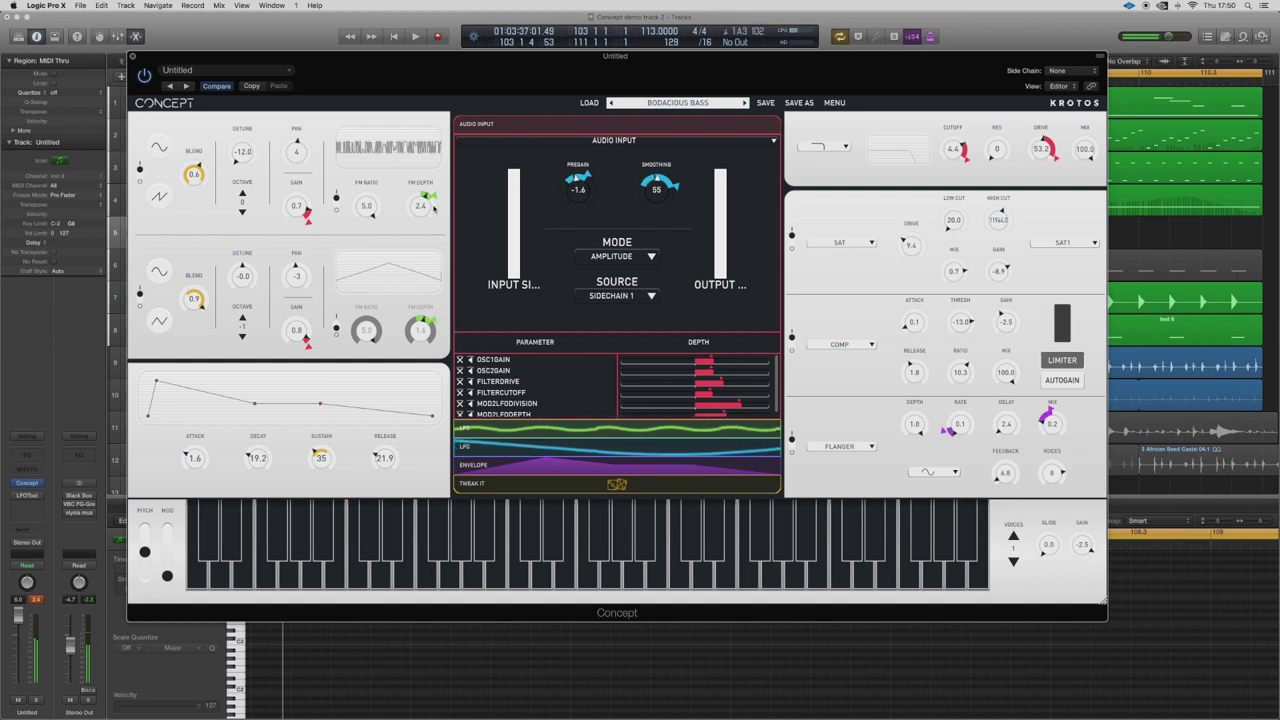
Step: Enable the LFO's OSCILLATOR2FMDEPTH routing and push its modulation depth to maximum
left_click(527, 430)
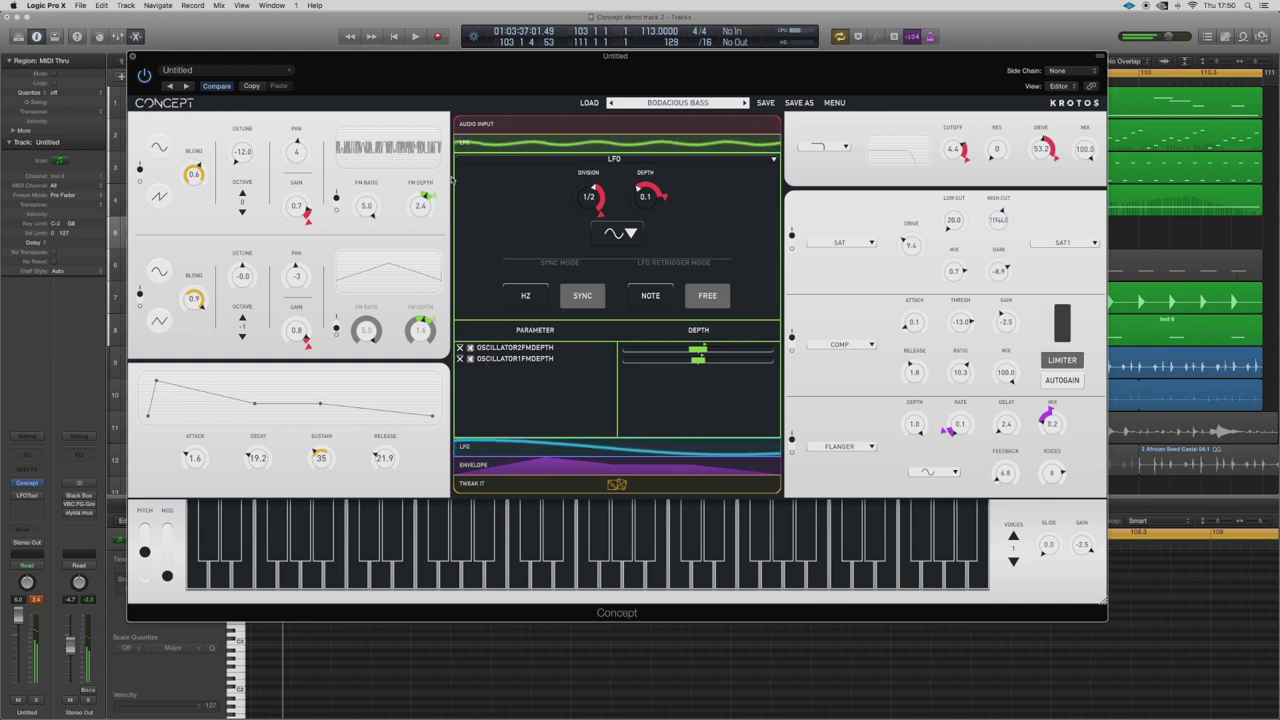
left_click(470, 347)
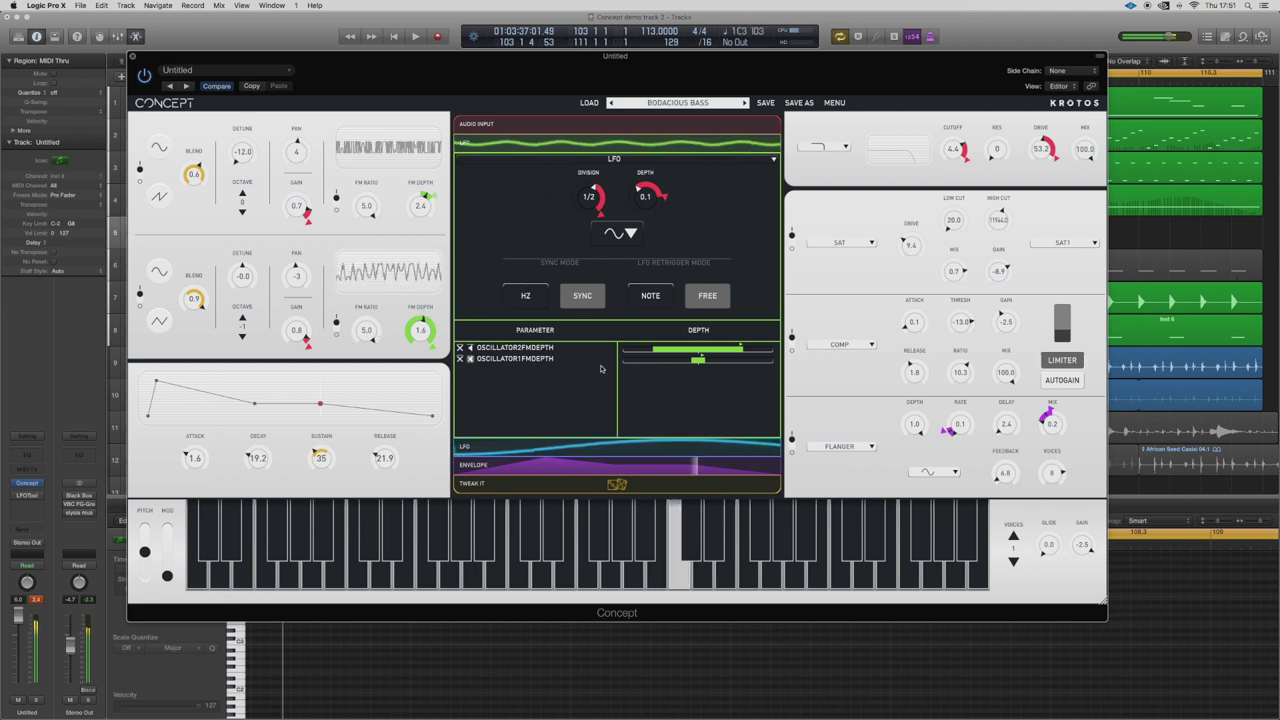
left_click_drag(738, 346, 789, 351)
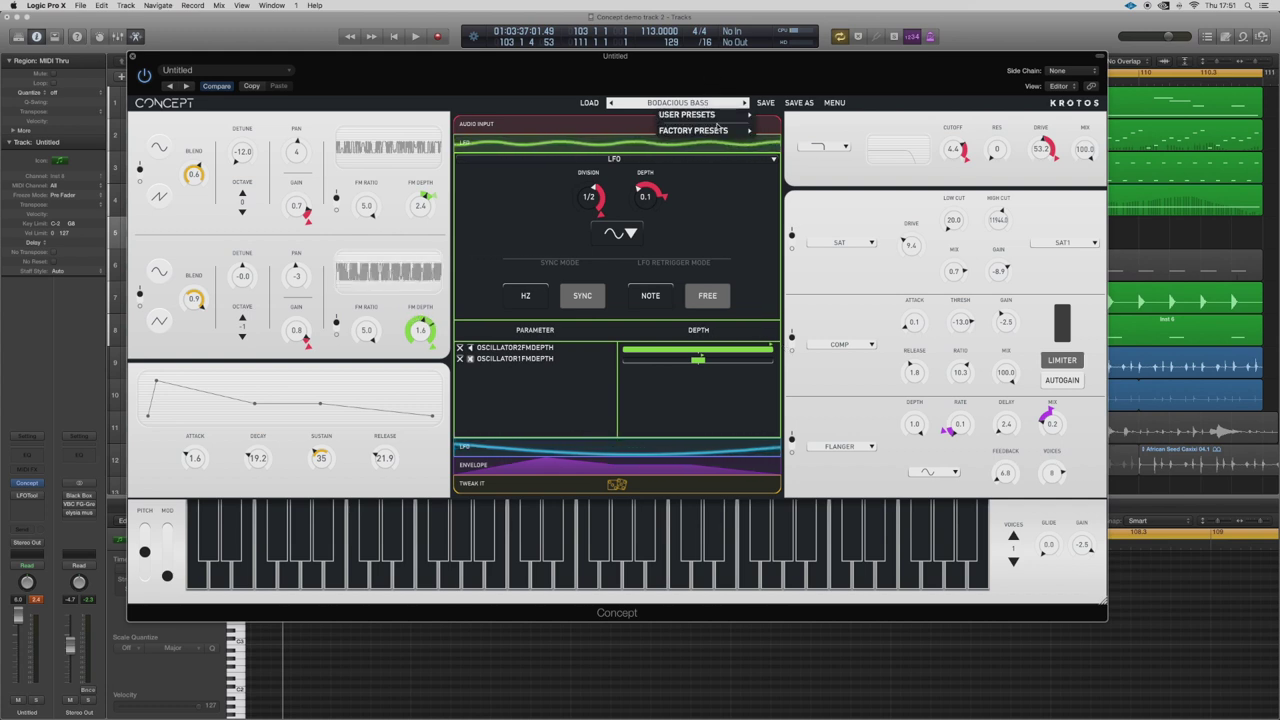
Step: Load ANIMATION PAD from Factory Presets > 08_ARTIST PRESETS
mouse_move(719, 132)
mouse_move(836, 232)
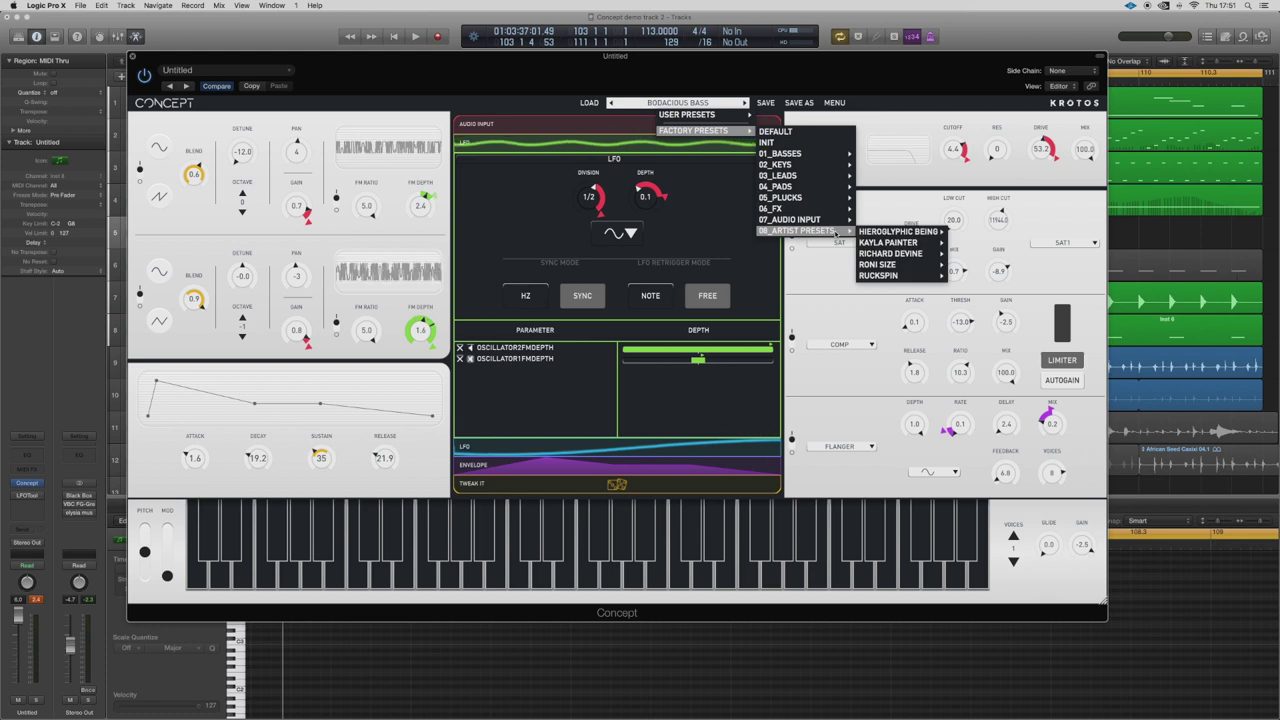
mouse_move(899, 259)
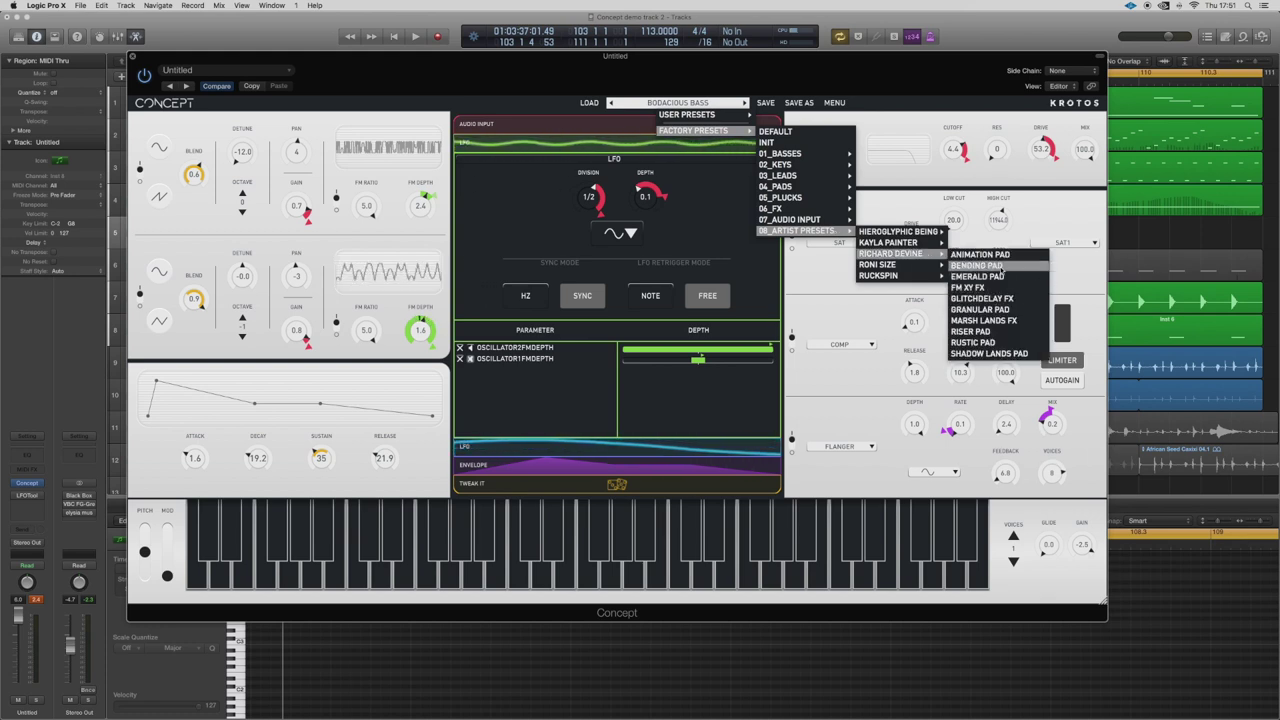
left_click(1001, 261)
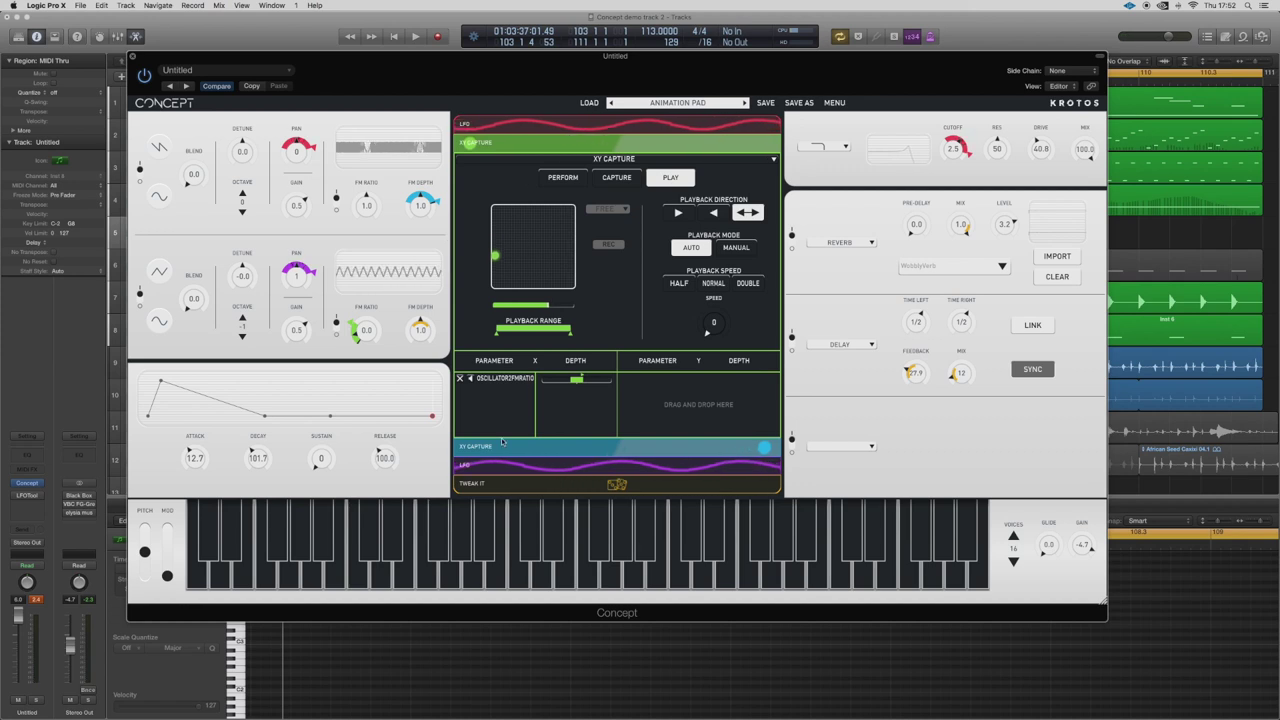
Step: Set the first XY Capture speed to 187, envelope decay to 230.9 and sustain to 55
left_click(735, 446)
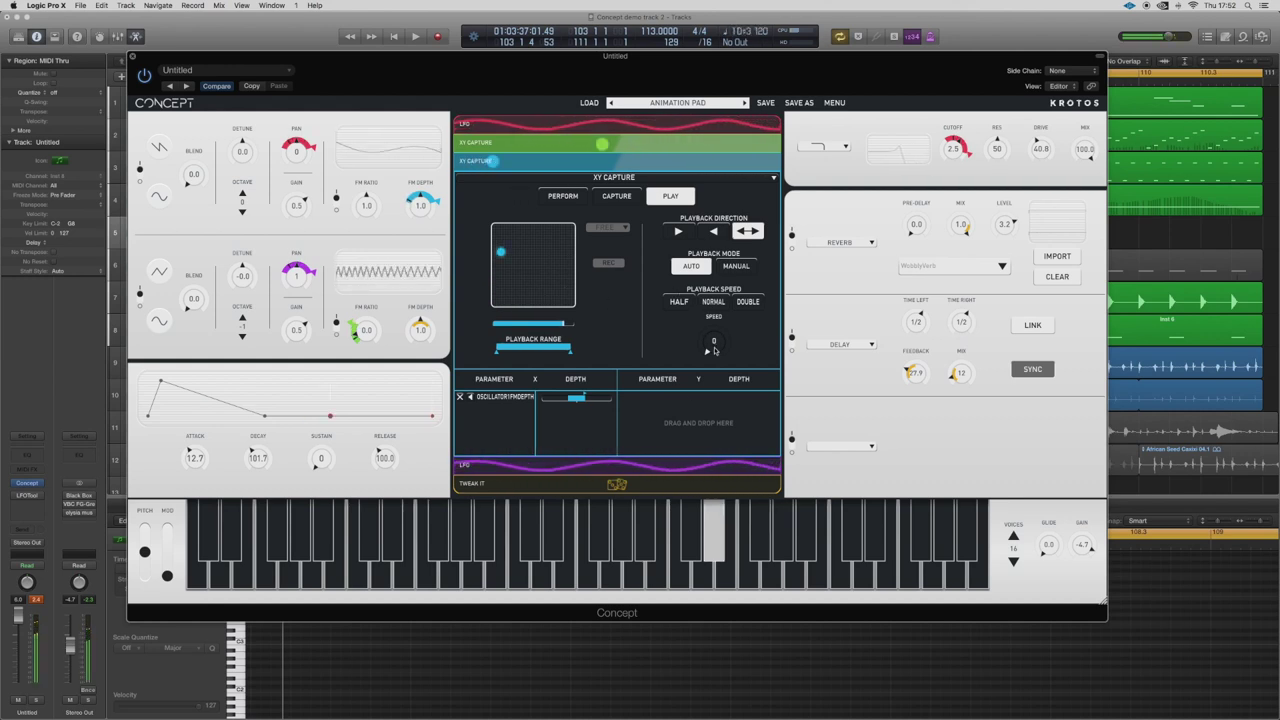
mouse_move(714, 349)
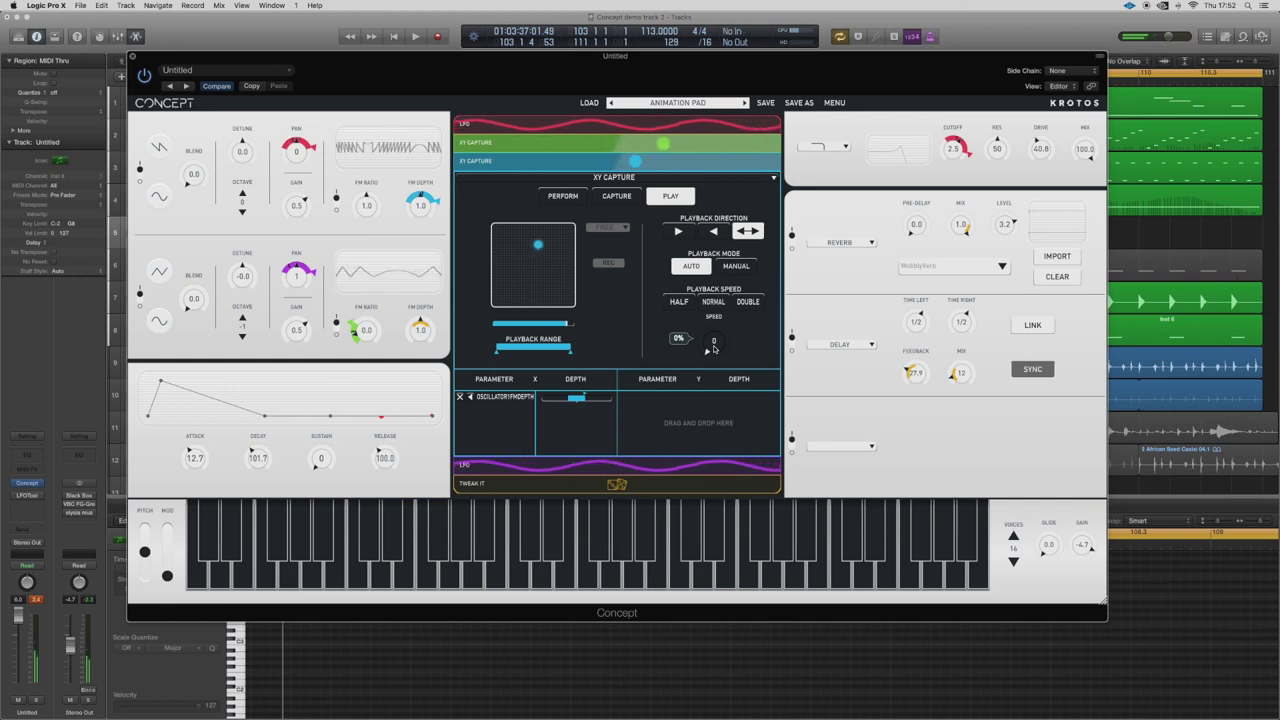
left_click_drag(714, 349, 716, 310)
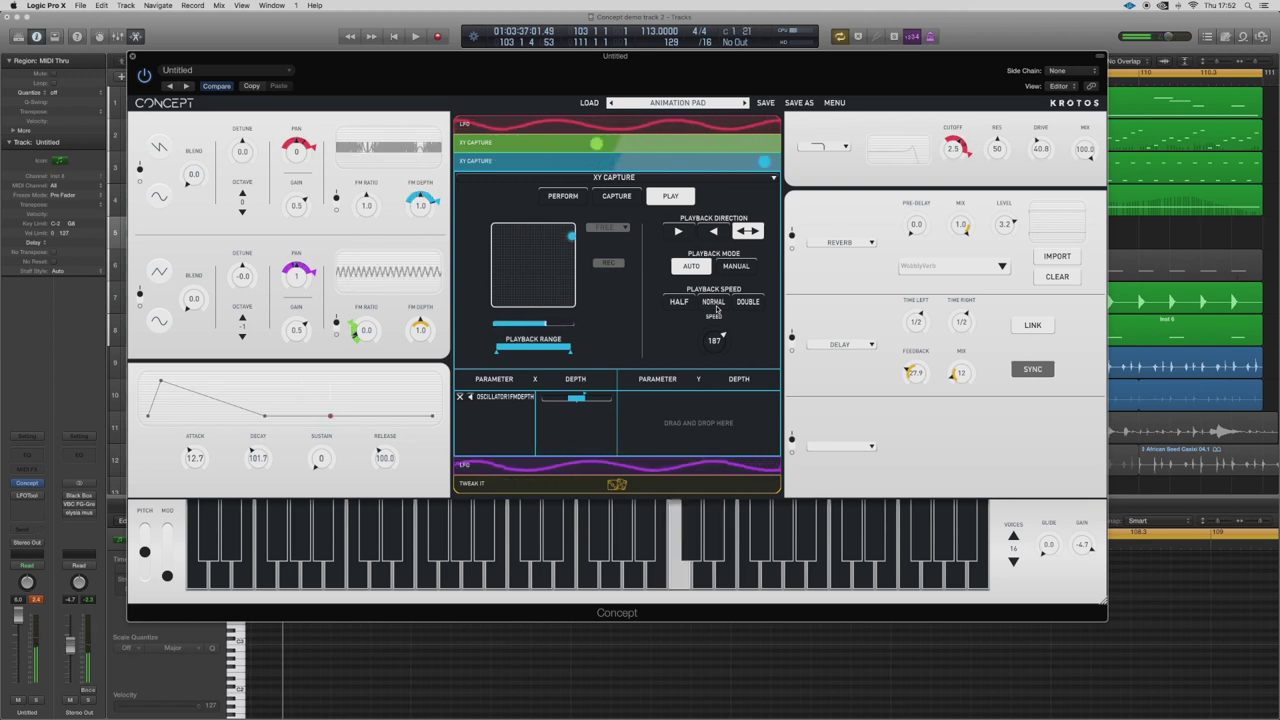
left_click_drag(280, 462, 321, 389)
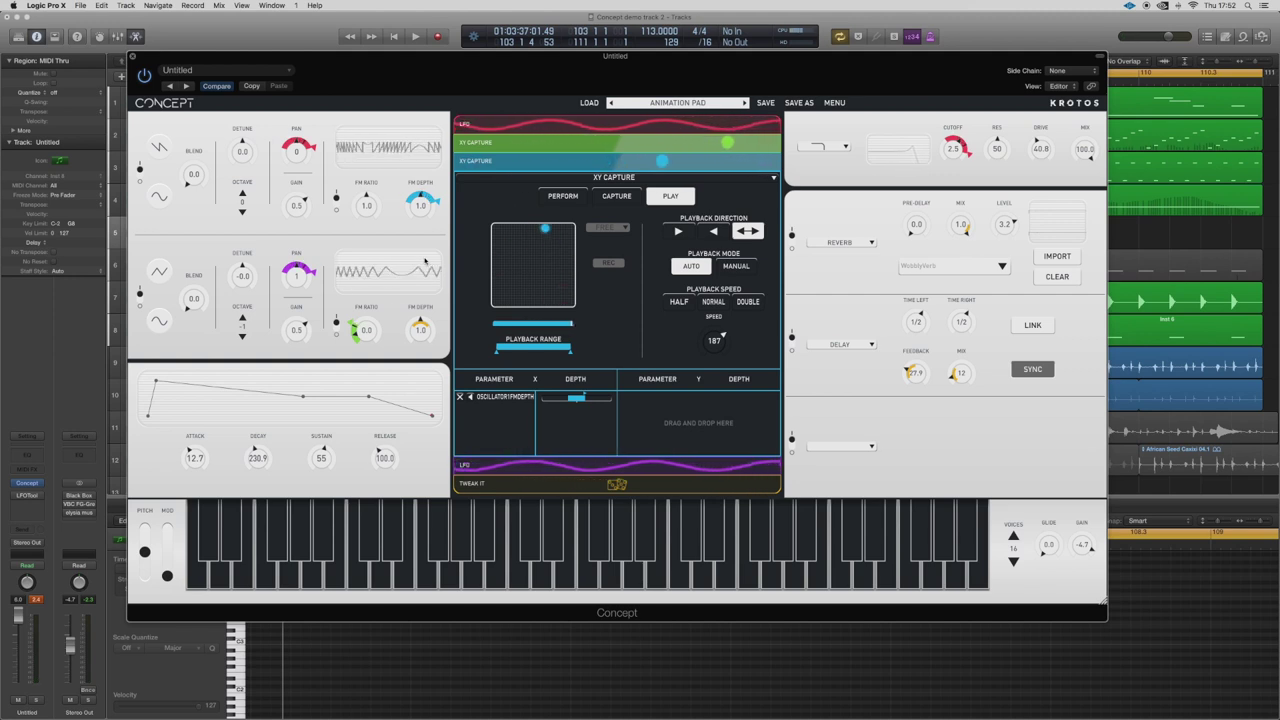
mouse_move(376, 318)
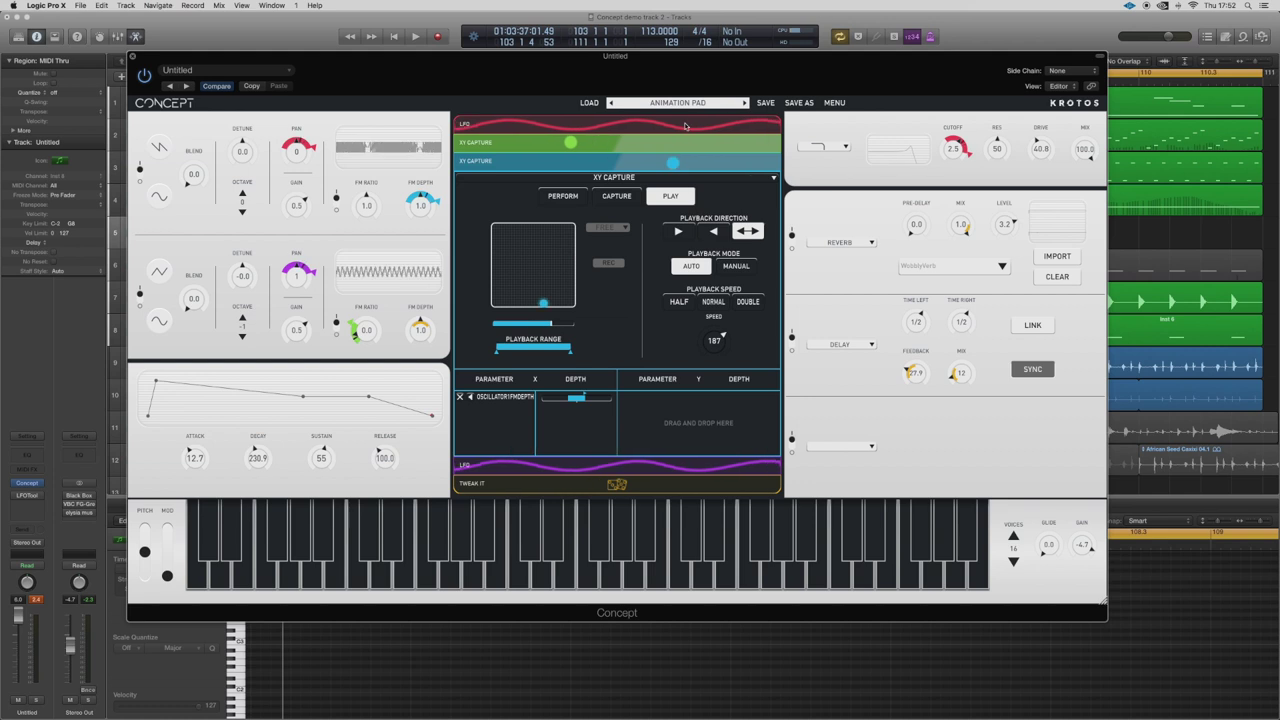
left_click(682, 145)
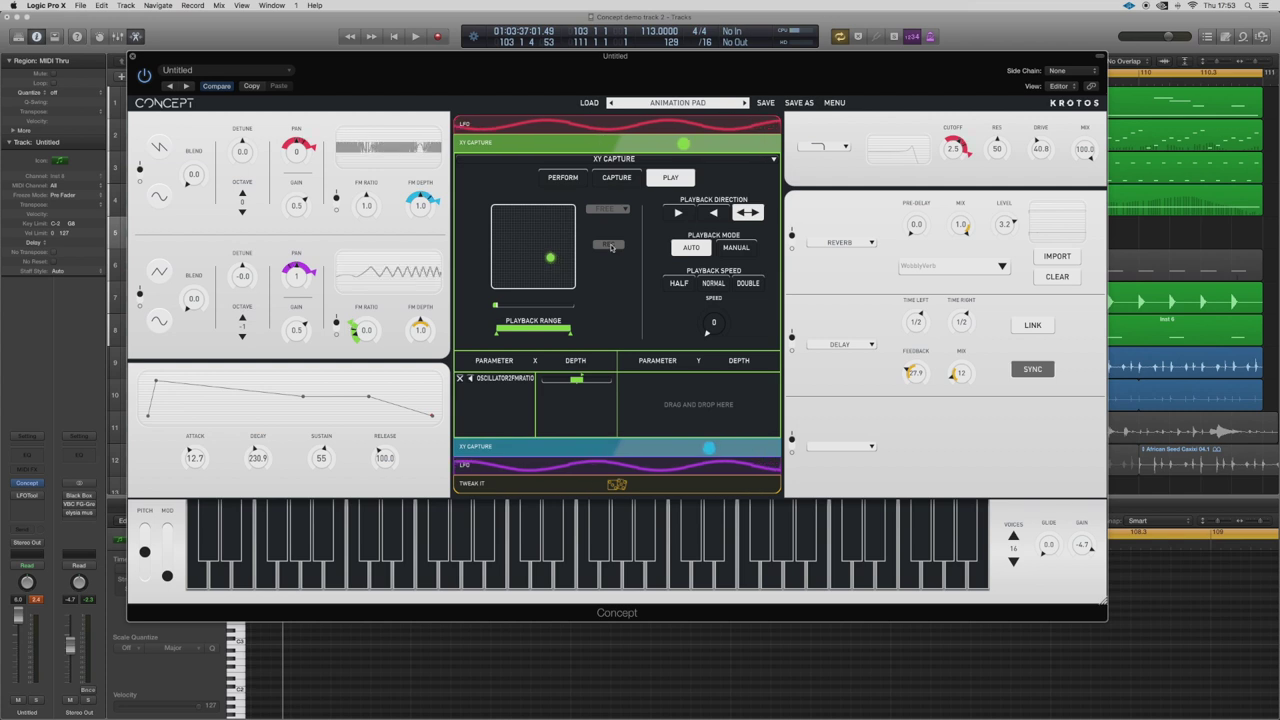
Step: Capture a new XY movement, play it forward at speed 22, and route it to Osc 1 Blend
left_click(617, 178)
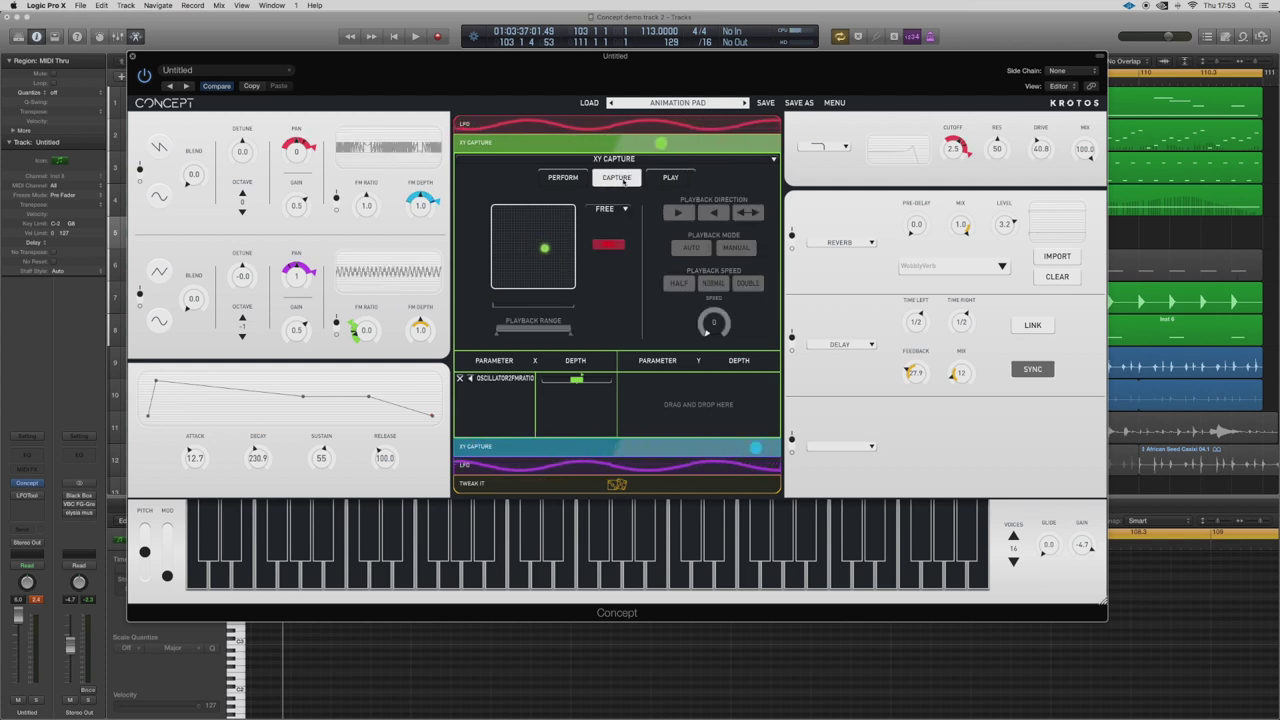
mouse_move(544, 252)
left_mouse_down()
mouse_move(532, 216)
mouse_move(562, 262)
left_mouse_up()
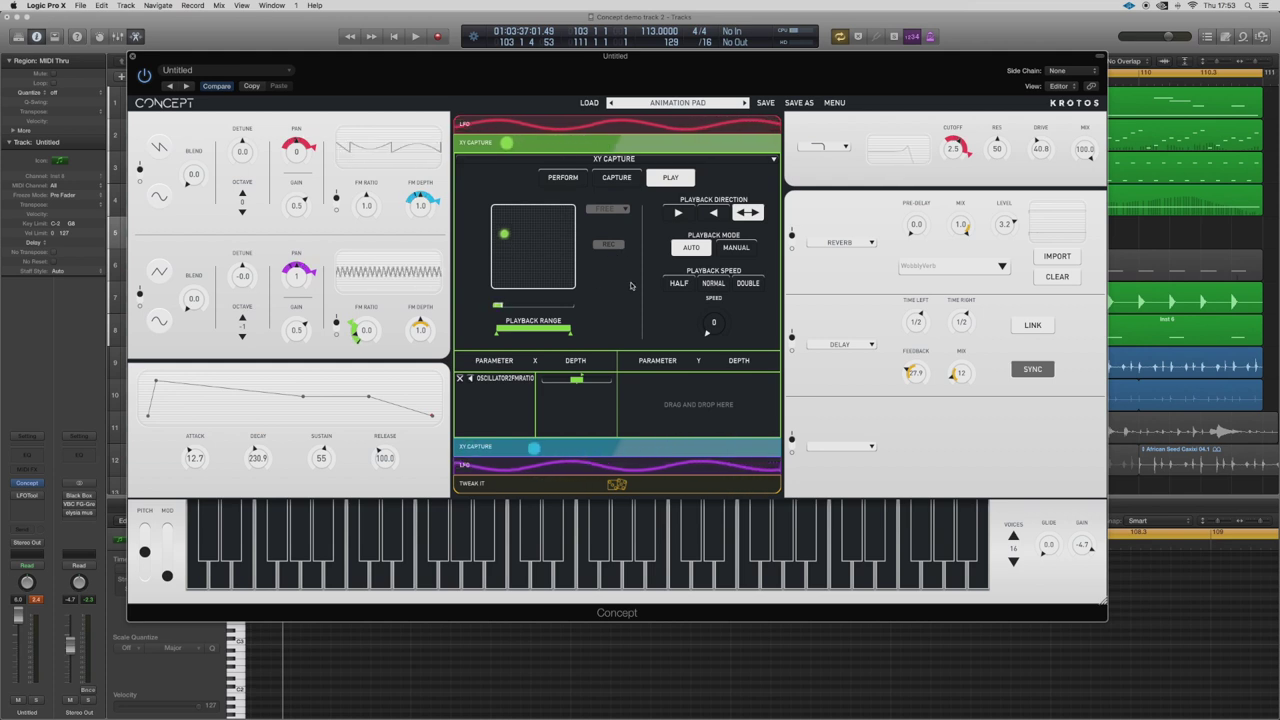
left_click_drag(712, 320, 716, 272)
scroll(715, 331, "down", 10)
scroll(712, 326, "down", 4)
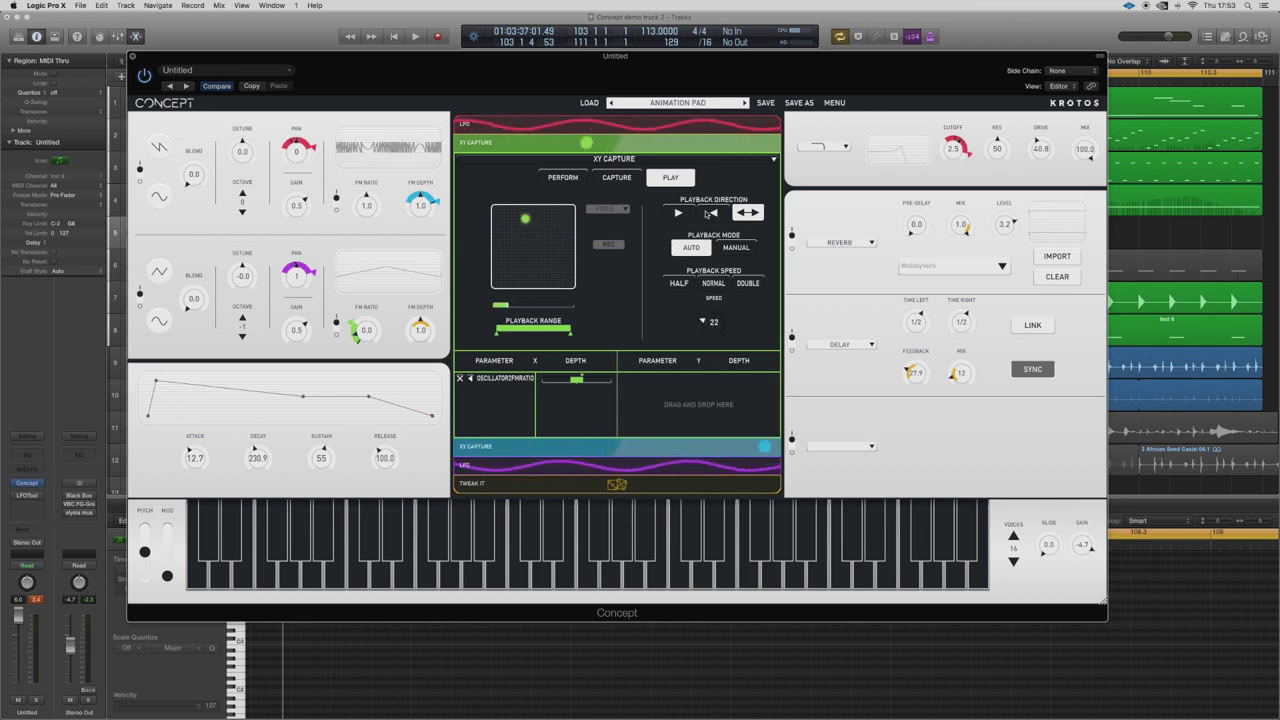
left_click(678, 213)
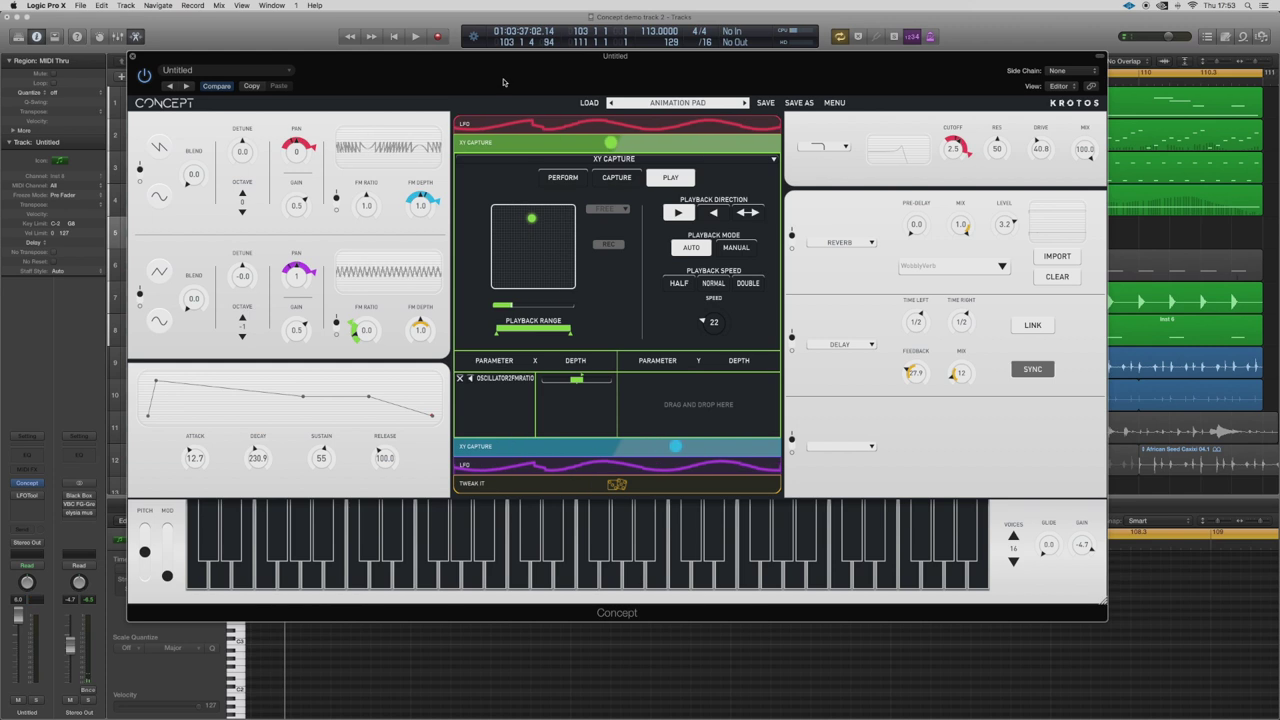
left_click_drag(503, 78, 503, 99)
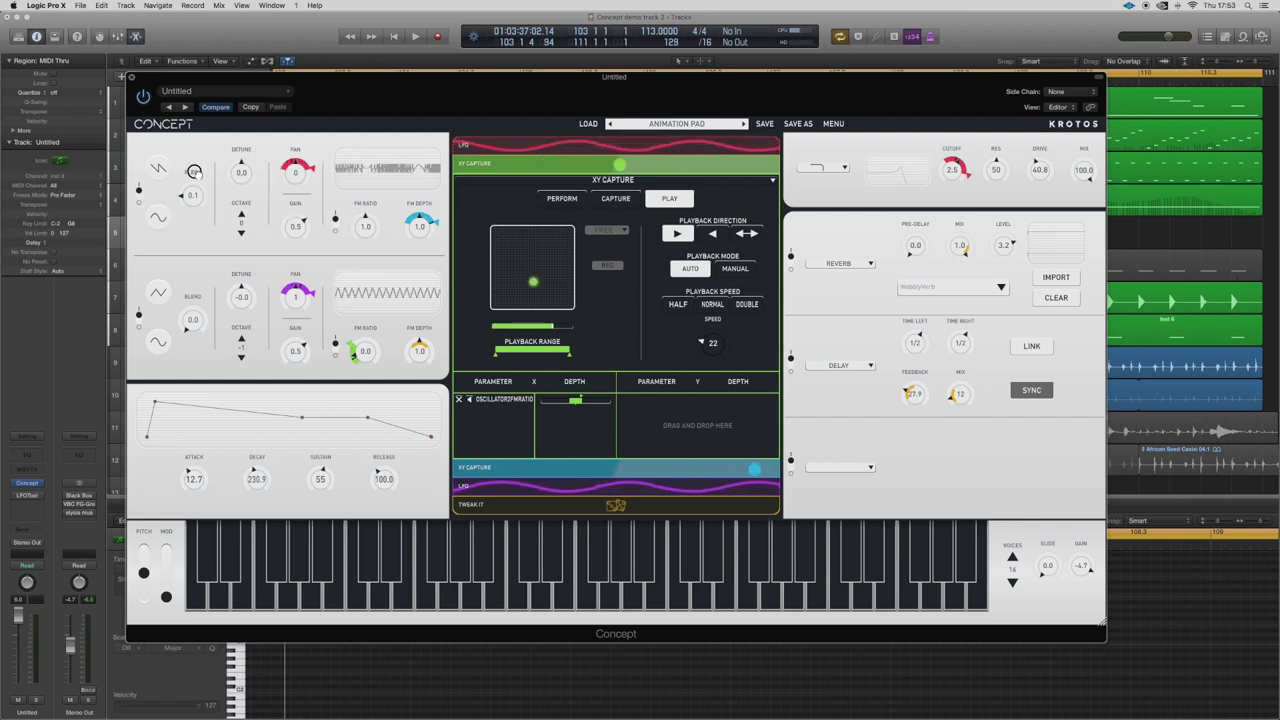
left_click_drag(458, 165, 193, 195)
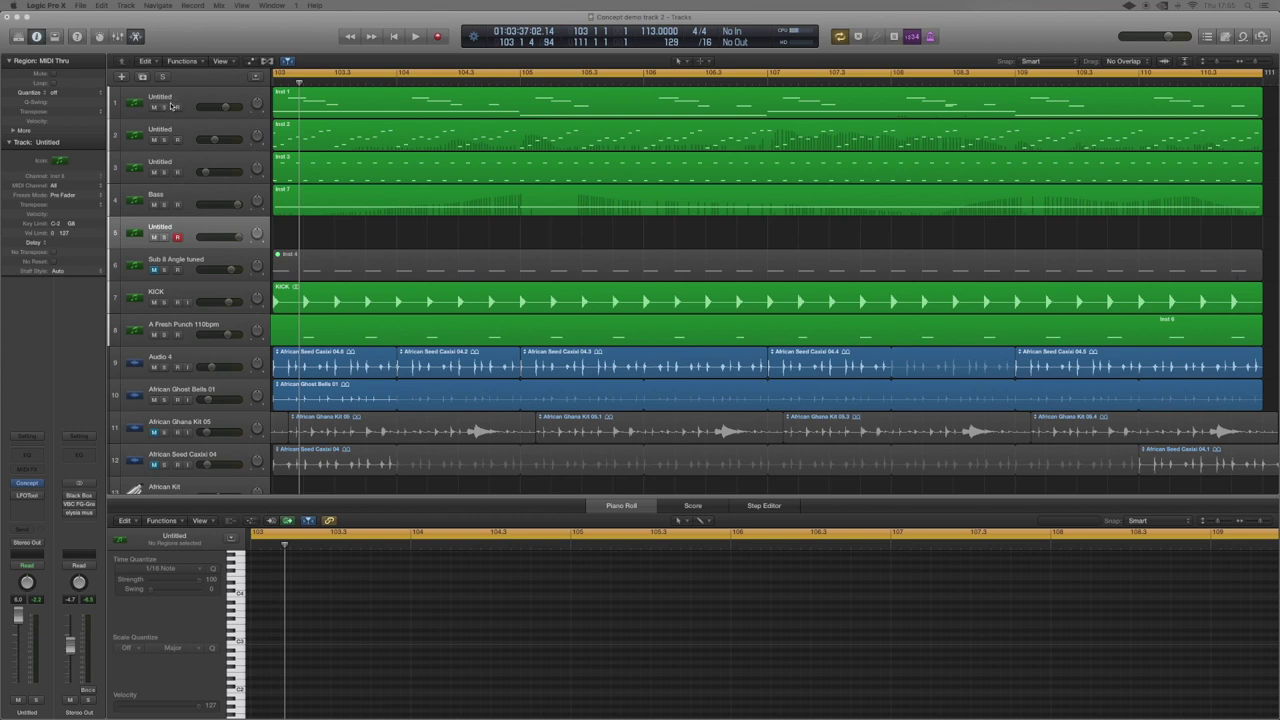
Step: Play the arrangement from bar 103, then stop playback
key("space")
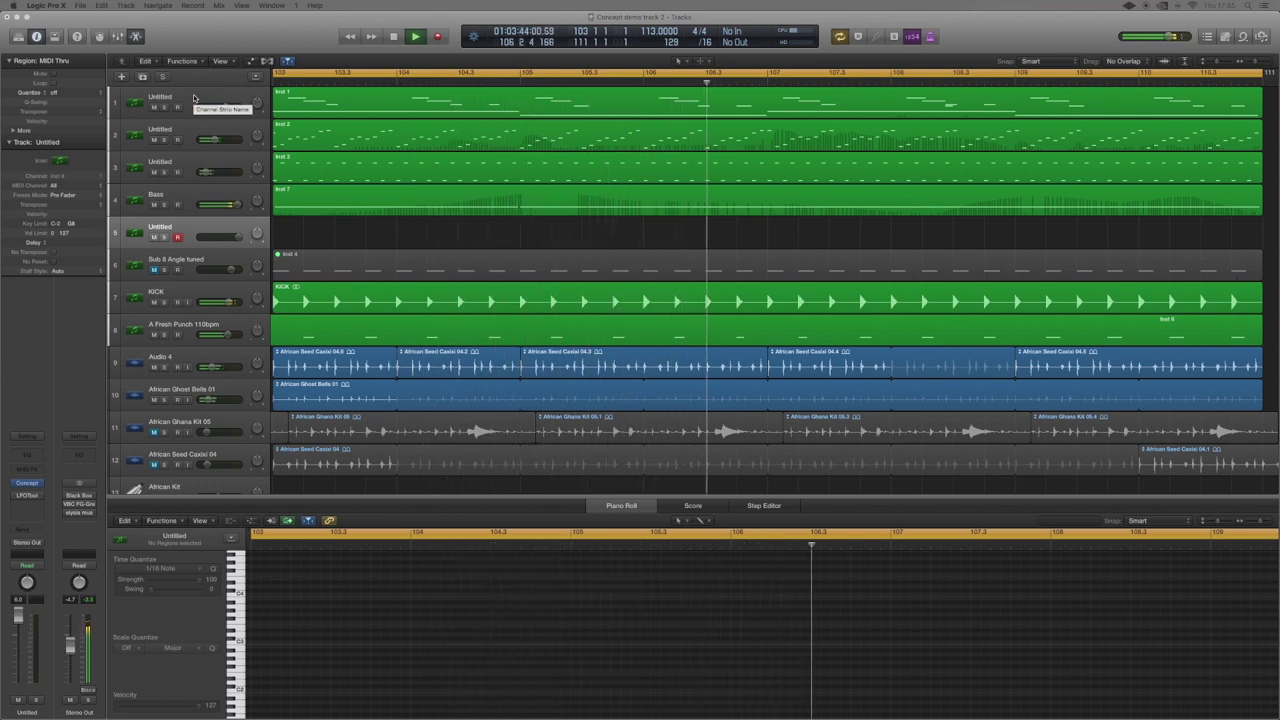
key("space")
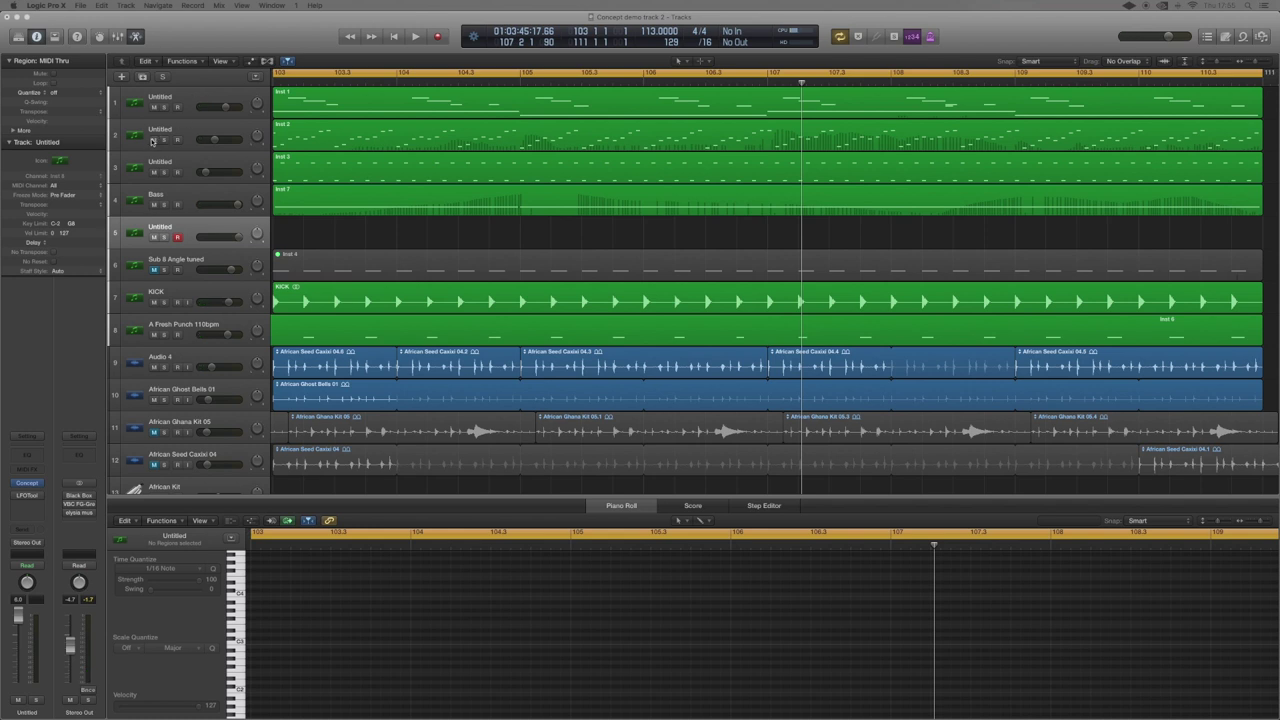
Step: Solo Inst 1, open its enlarged FIFTH FANTASIZ SC Concept window, and start playback
left_click(190, 100)
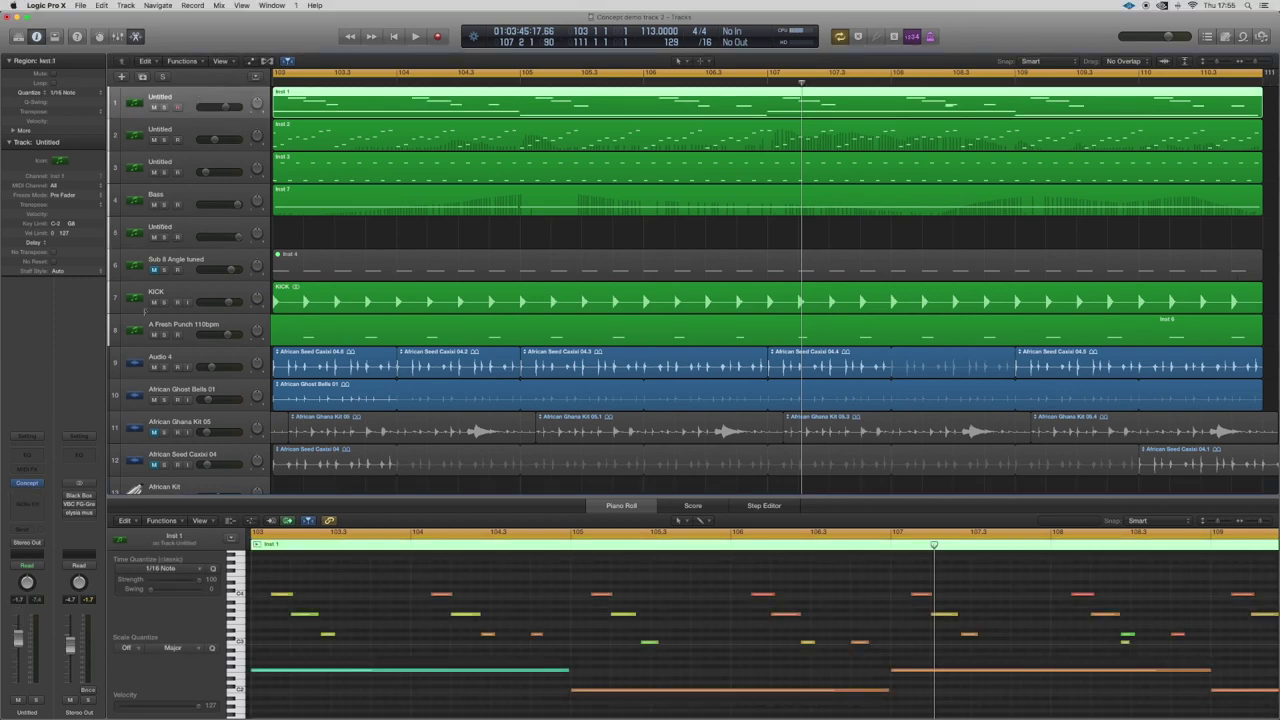
left_click(165, 107)
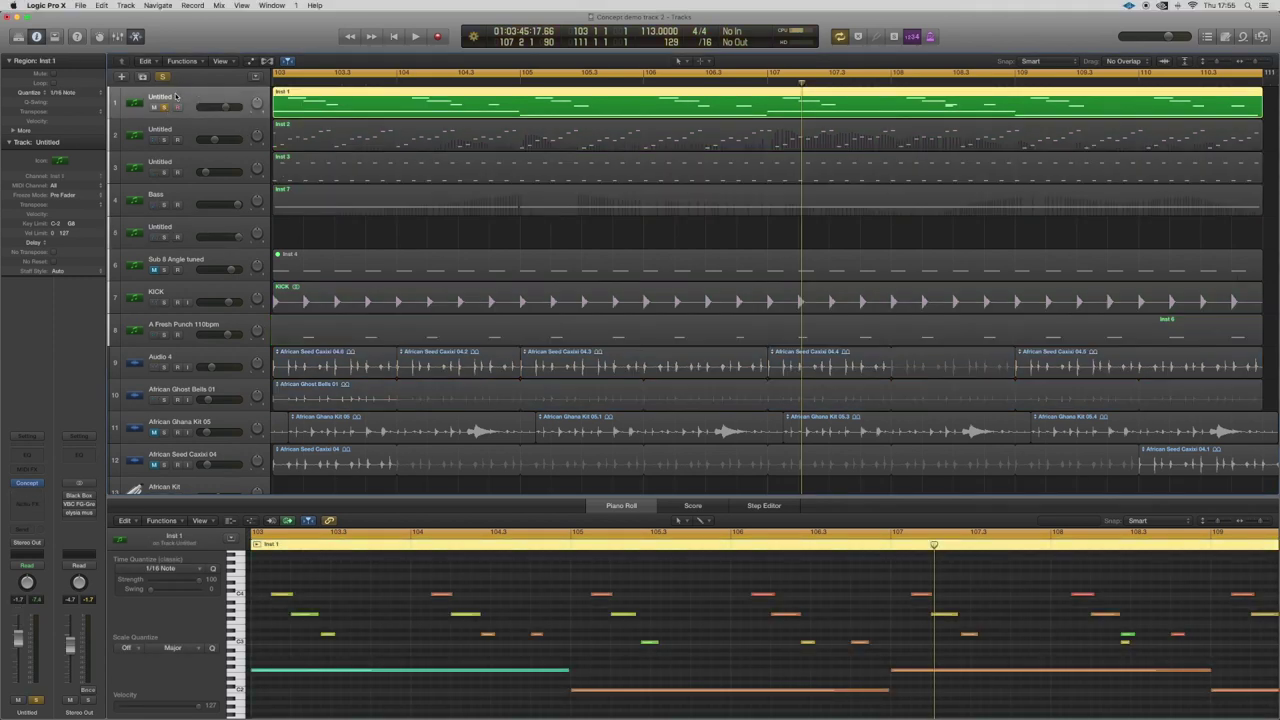
left_click(30, 484)
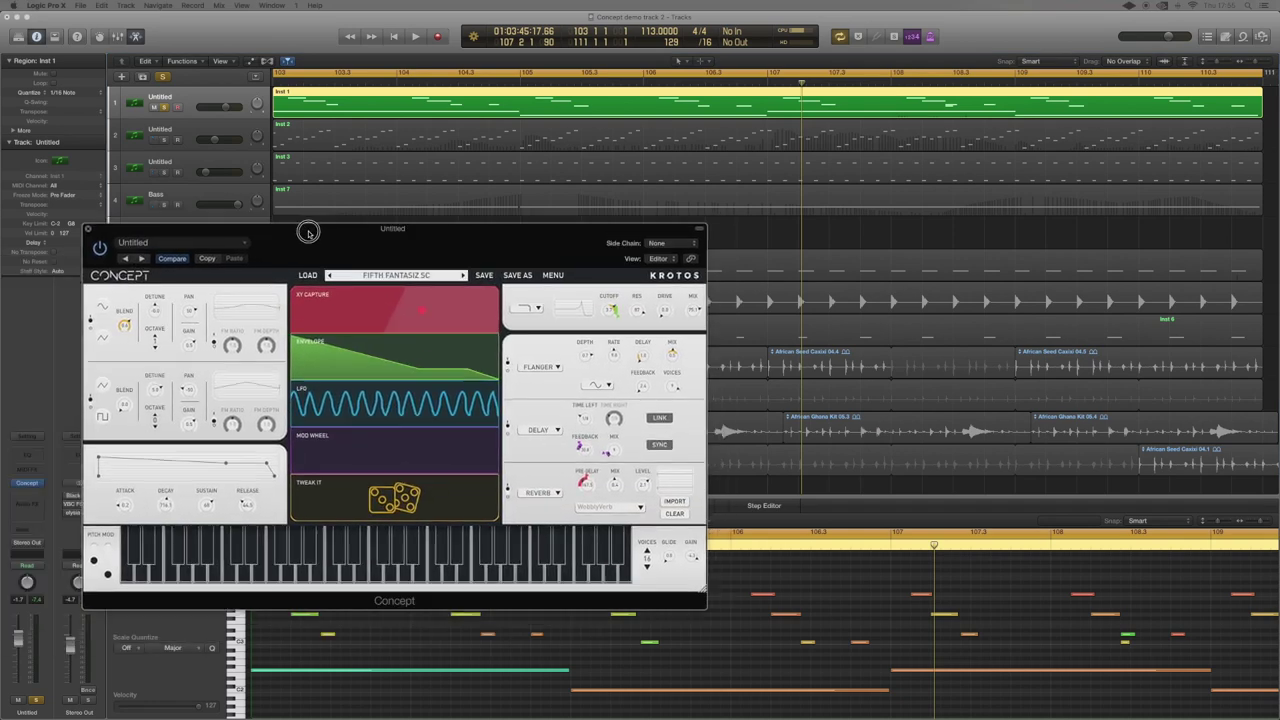
left_click_drag(309, 230, 308, 53)
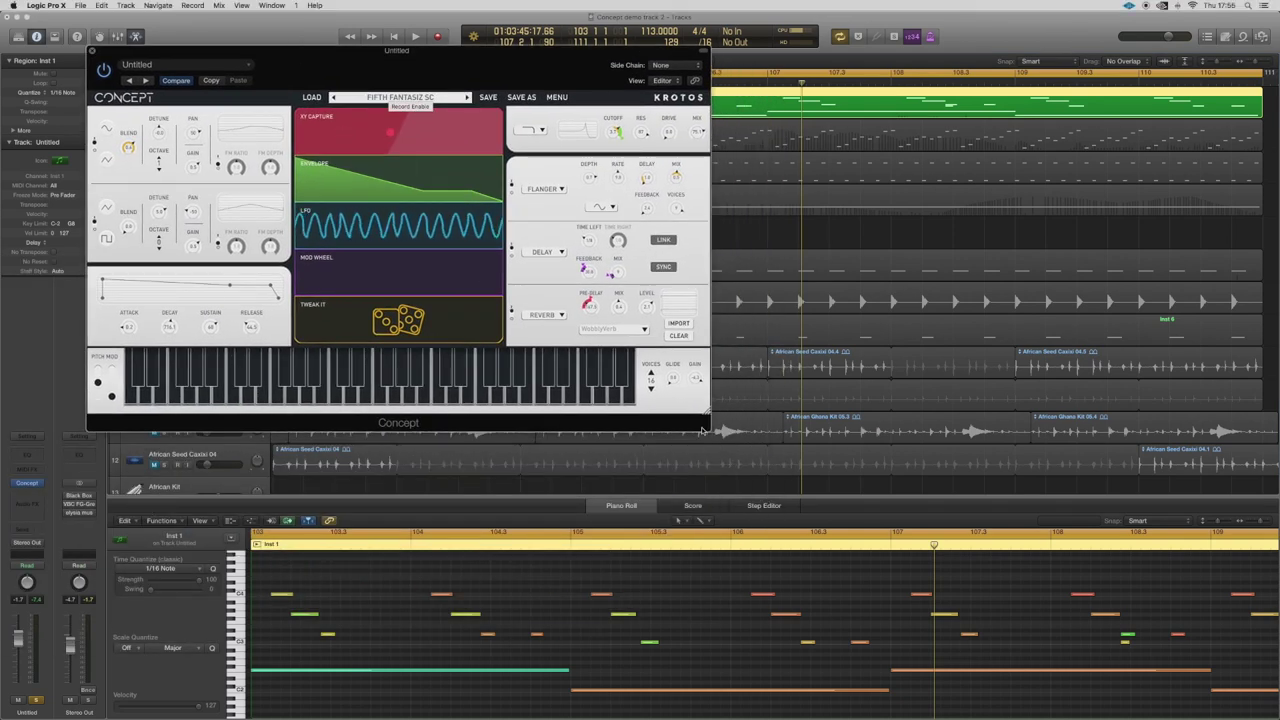
mouse_move(711, 416)
left_mouse_down()
mouse_move(900, 551)
mouse_move(1185, 665)
left_mouse_up()
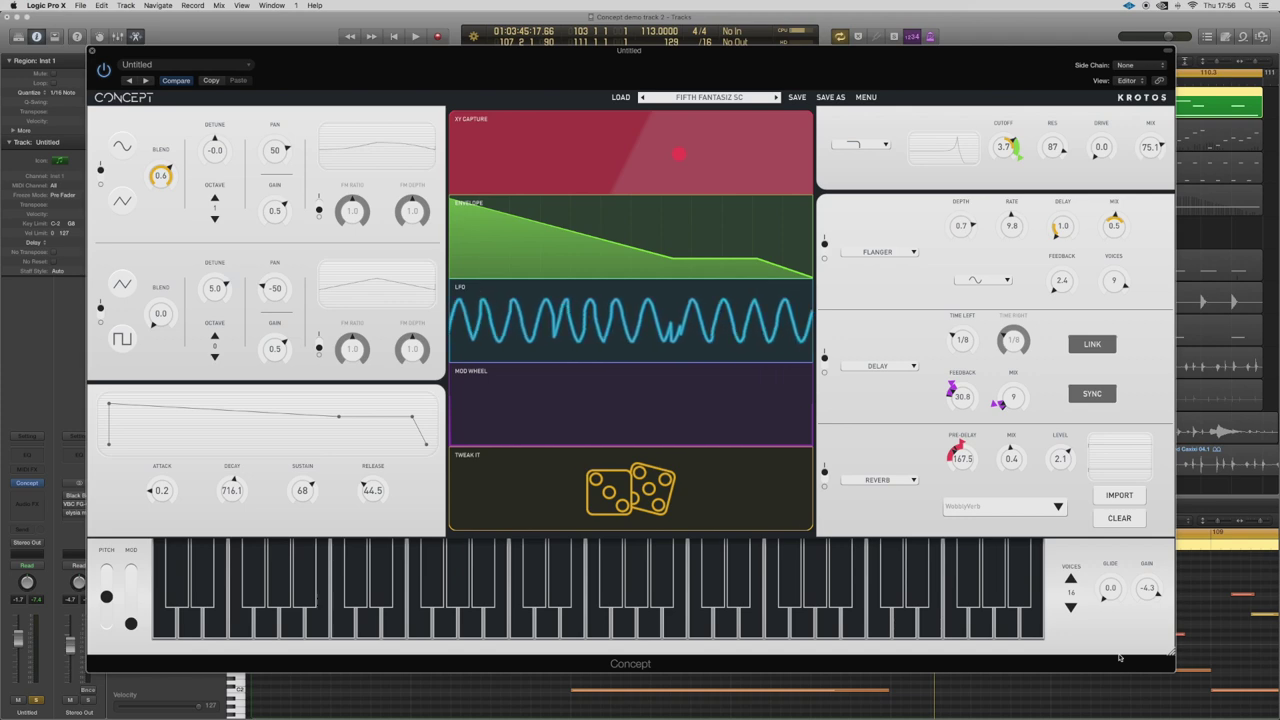
left_click_drag(883, 55, 876, 138)
key("space")
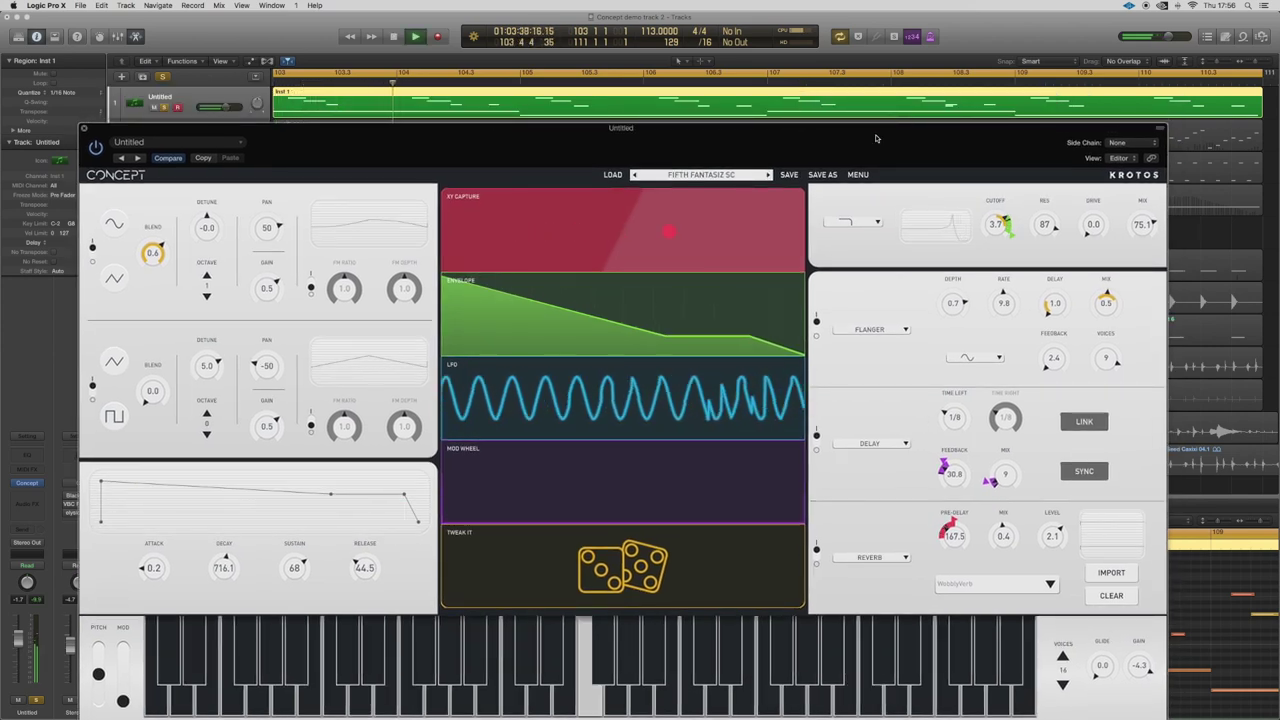
Step: Try ping-pong playback on the pre-delay XY capture, then return it to forward and audition
left_click(700, 207)
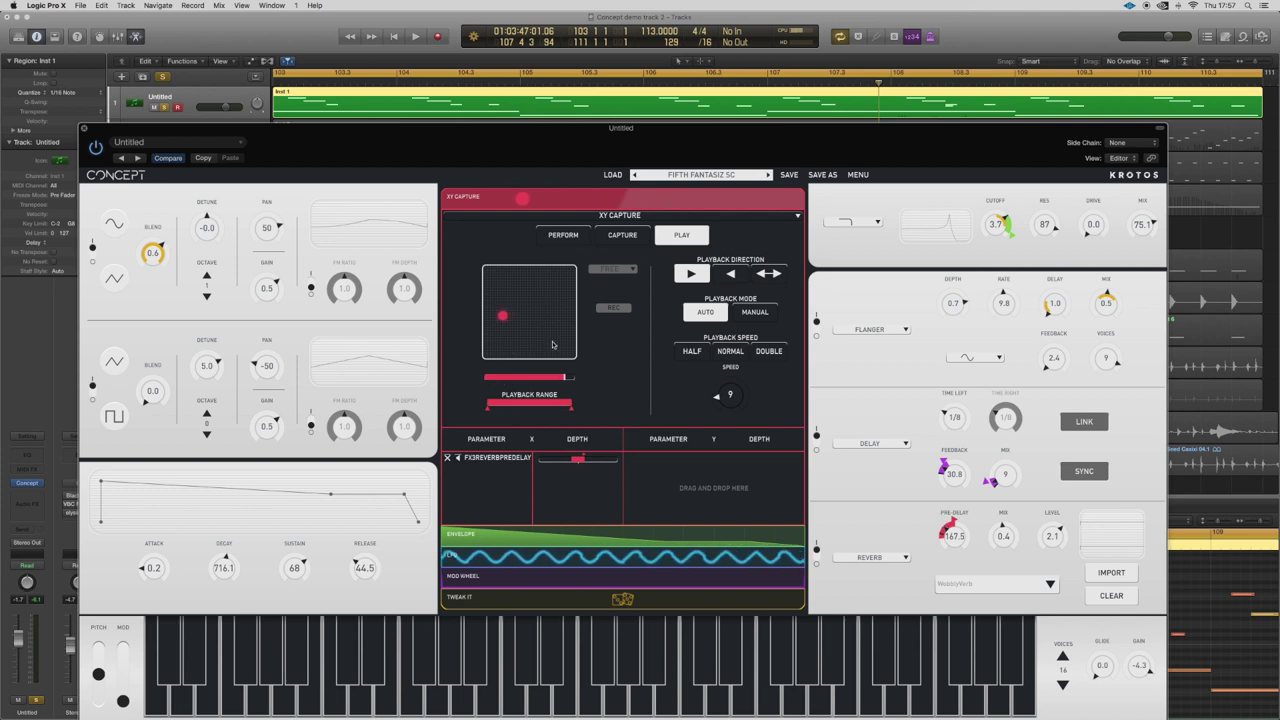
left_click(766, 273)
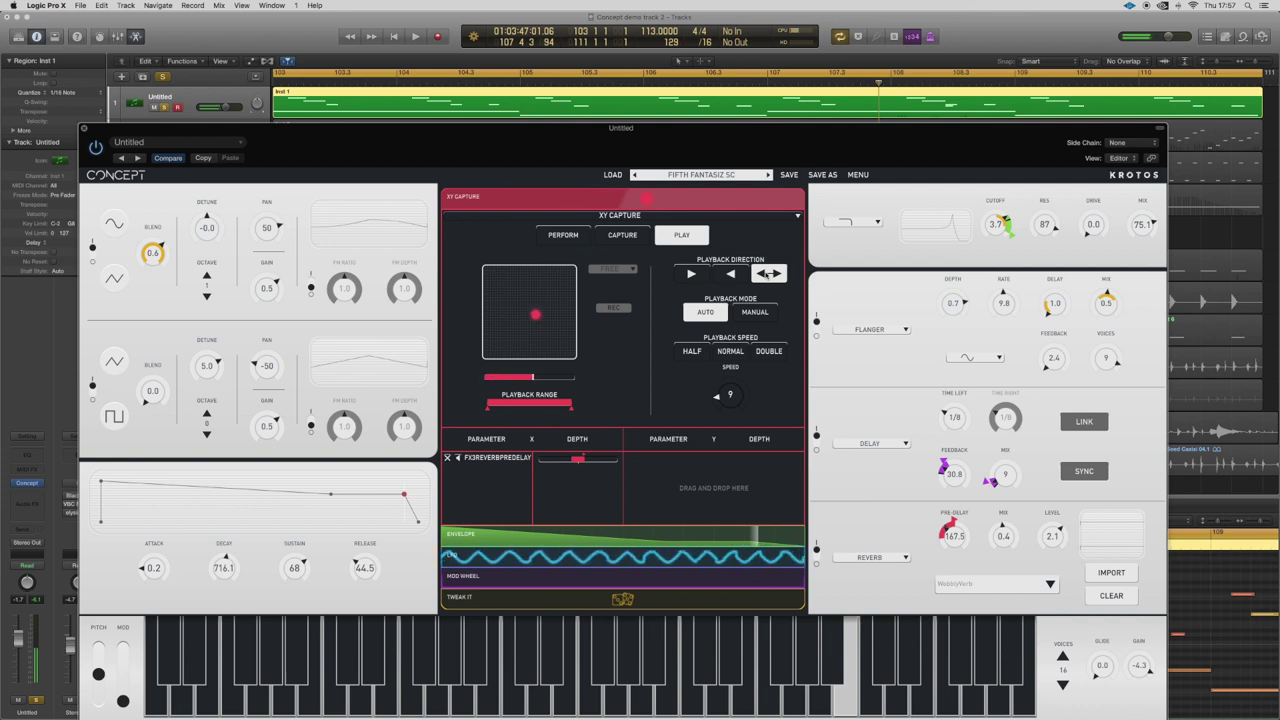
left_click(689, 274)
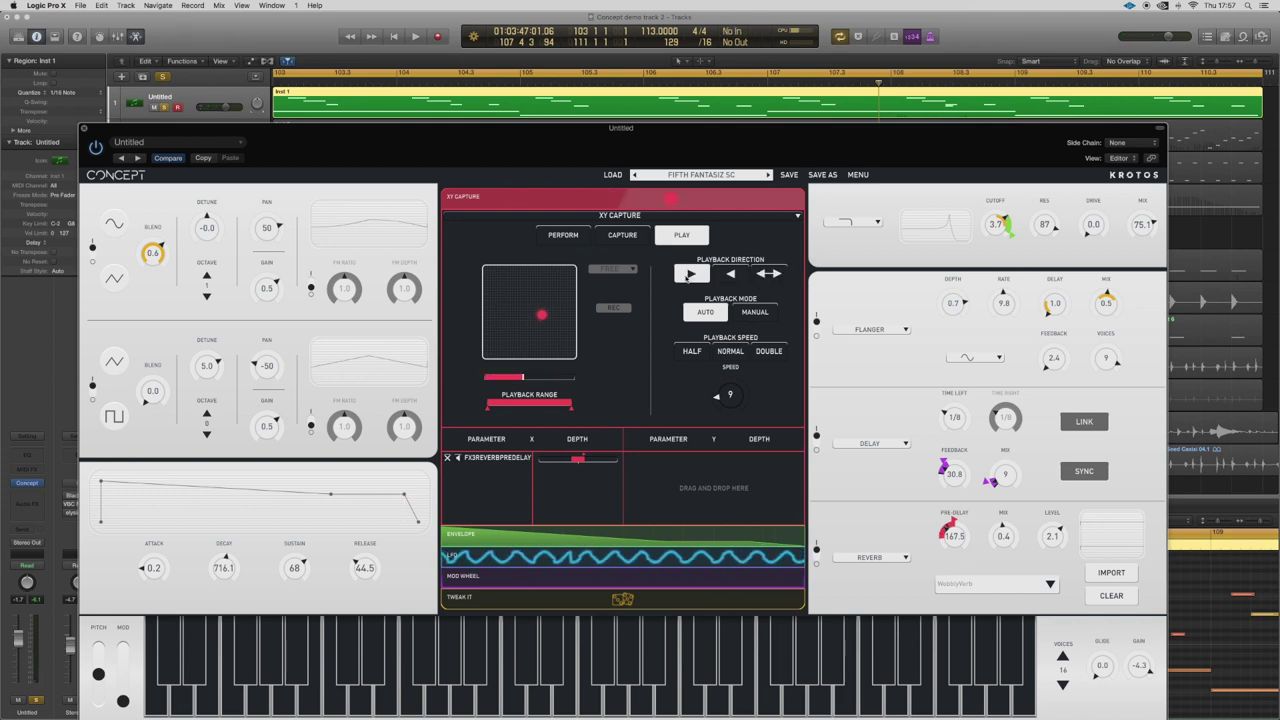
key("space")
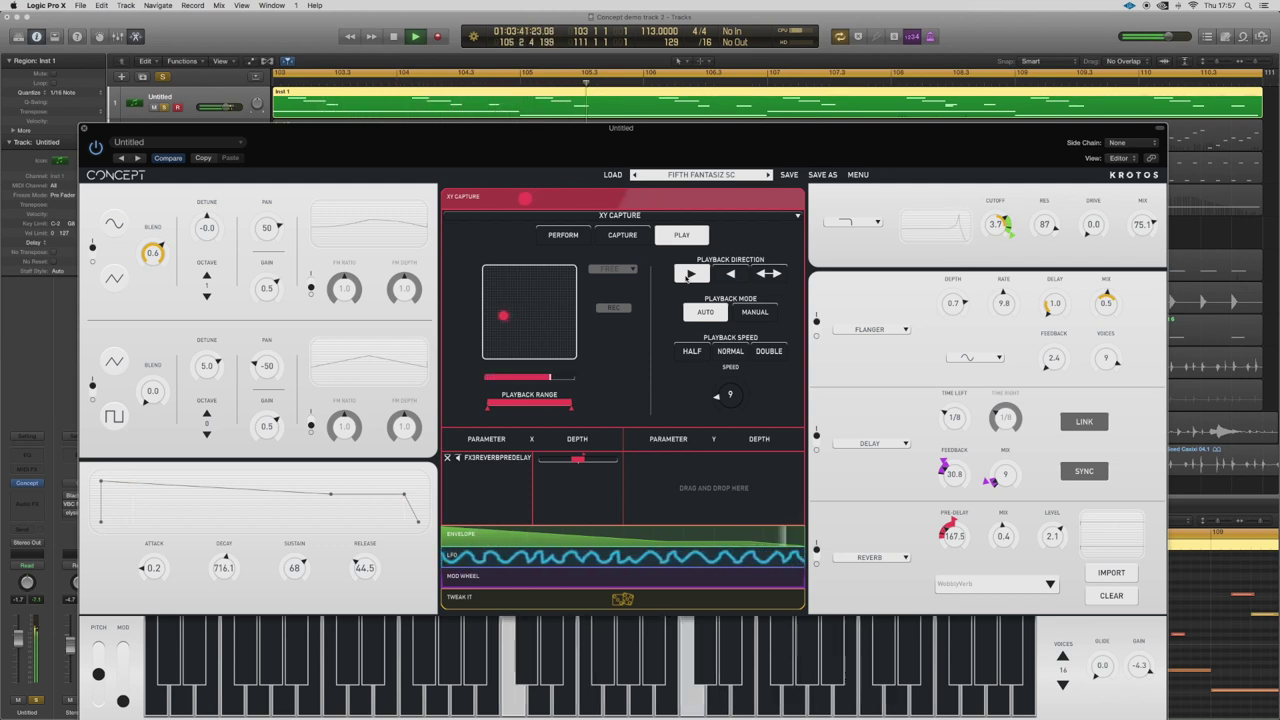
key("space")
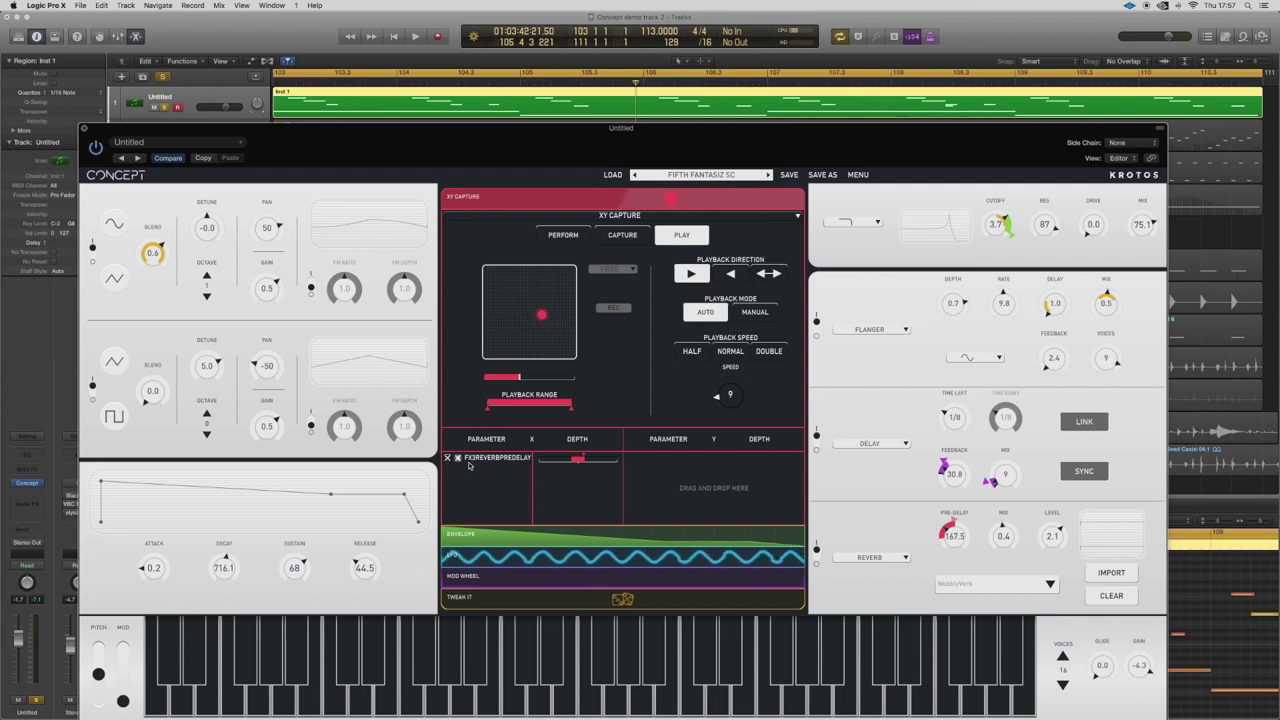
key("space")
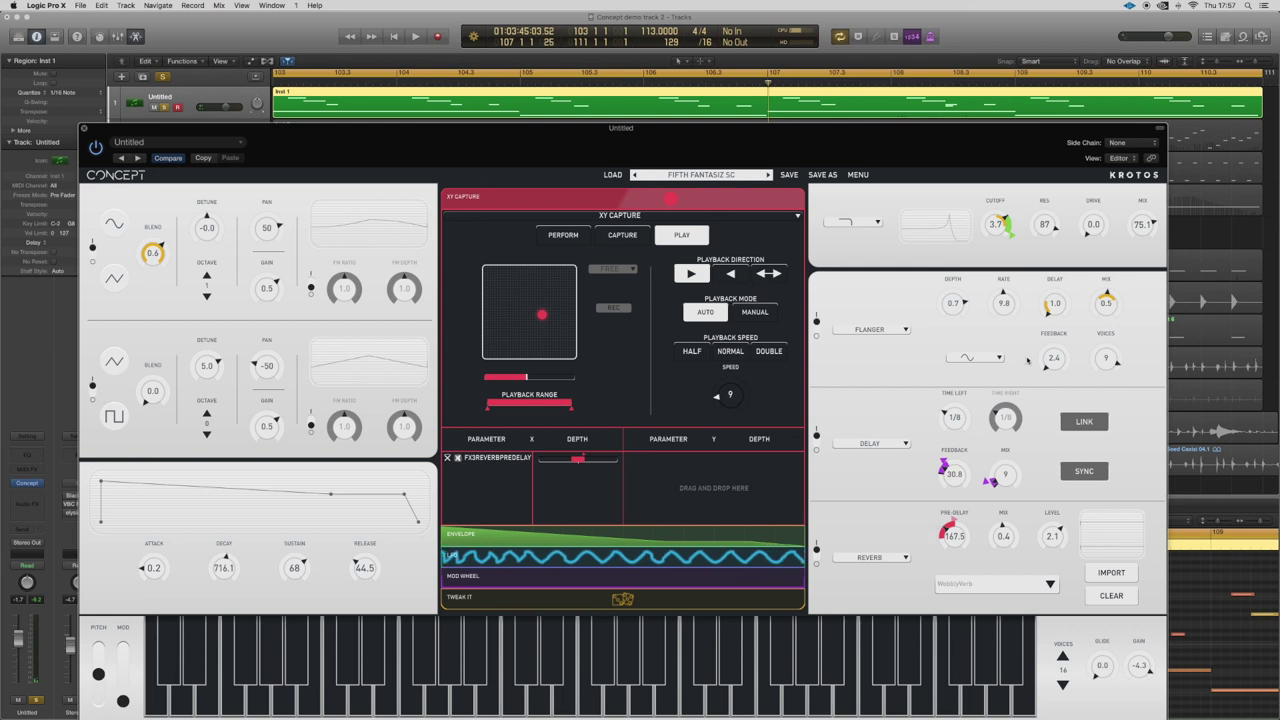
Step: Audition the filter-cutoff envelope, then expand the XY Capture editor showing speed 9 and pre-delay routing
left_click(617, 533)
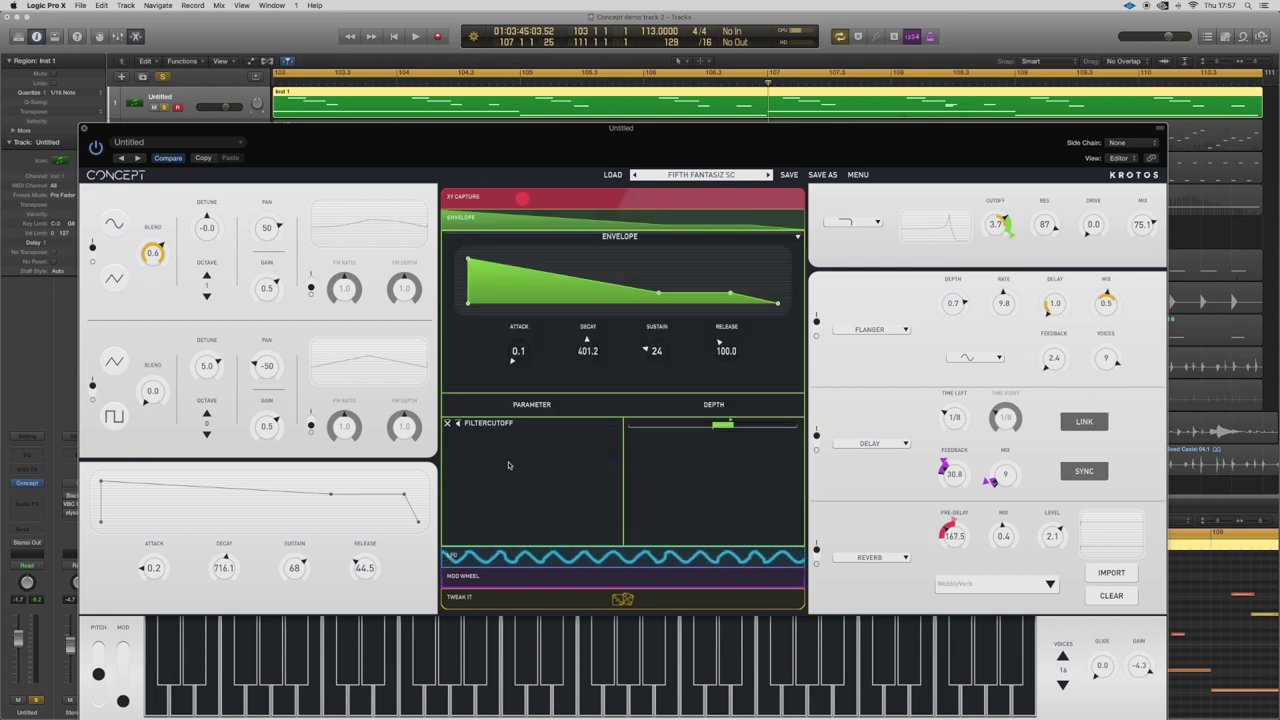
key("space")
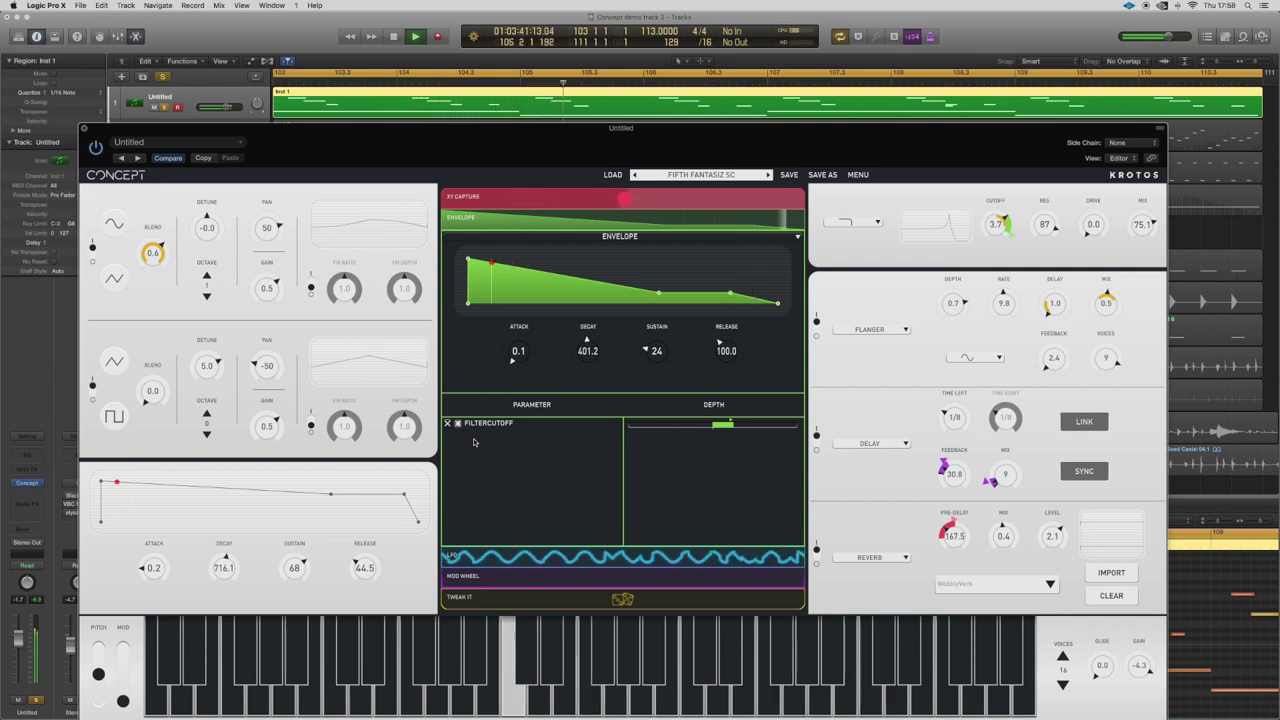
key("space")
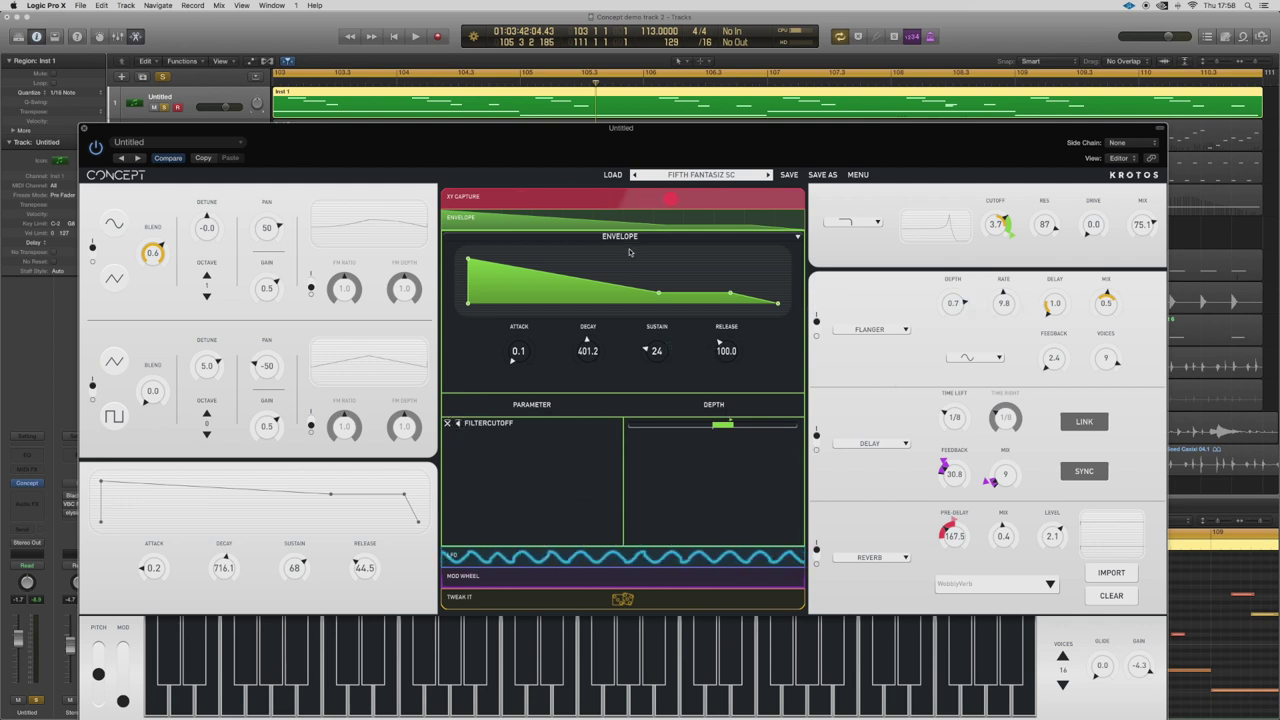
left_click(659, 195)
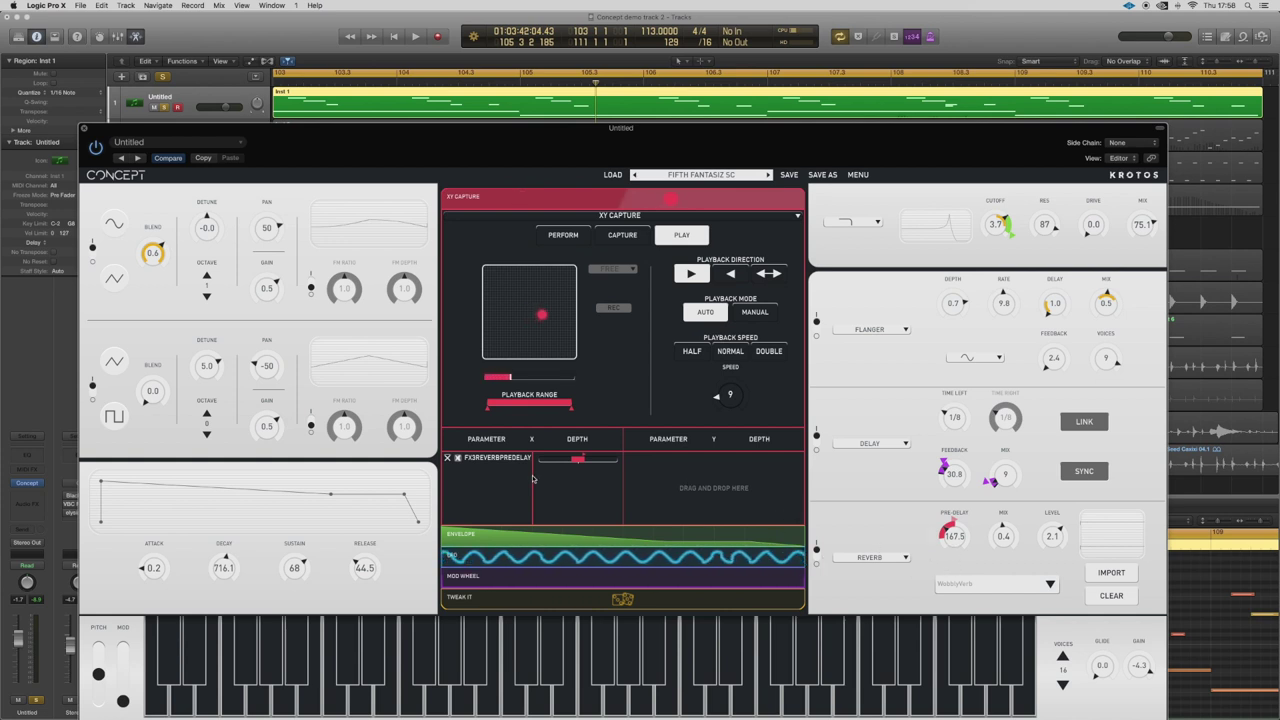
Step: Listen to the XY-captured pre-delay sweep, move the plugin window down, and stop near bar 109
key("space")
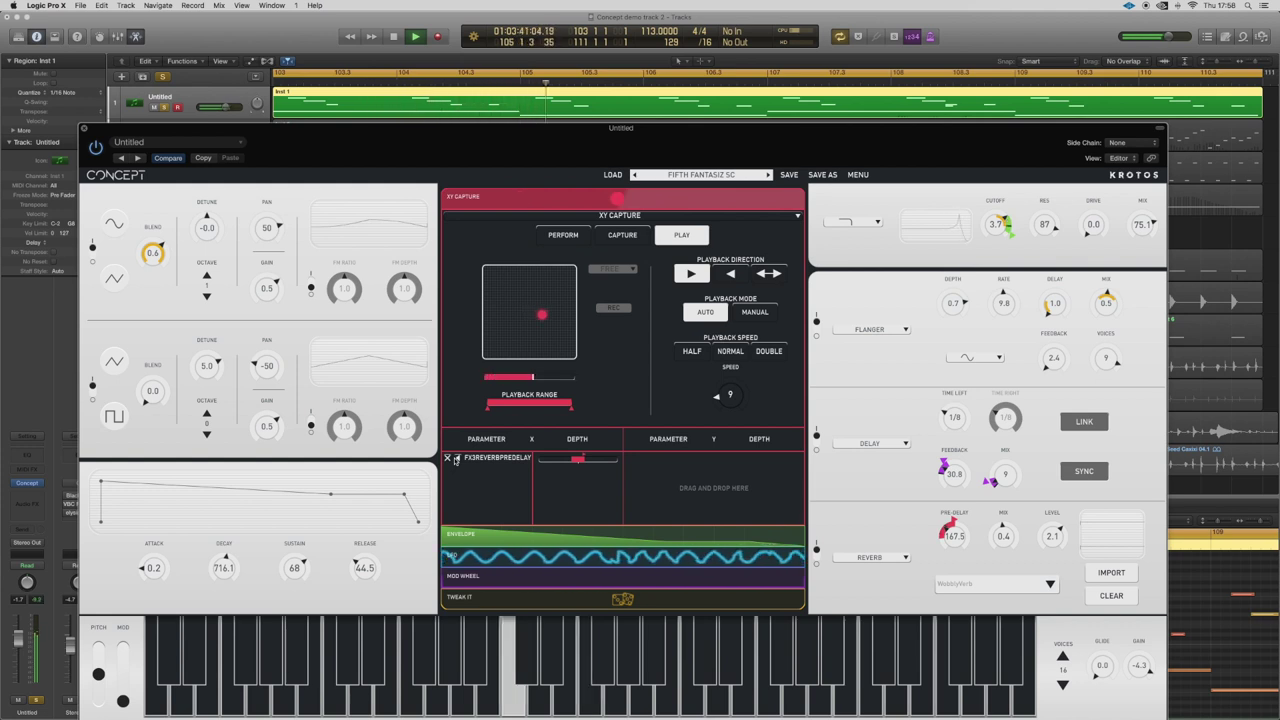
key("space")
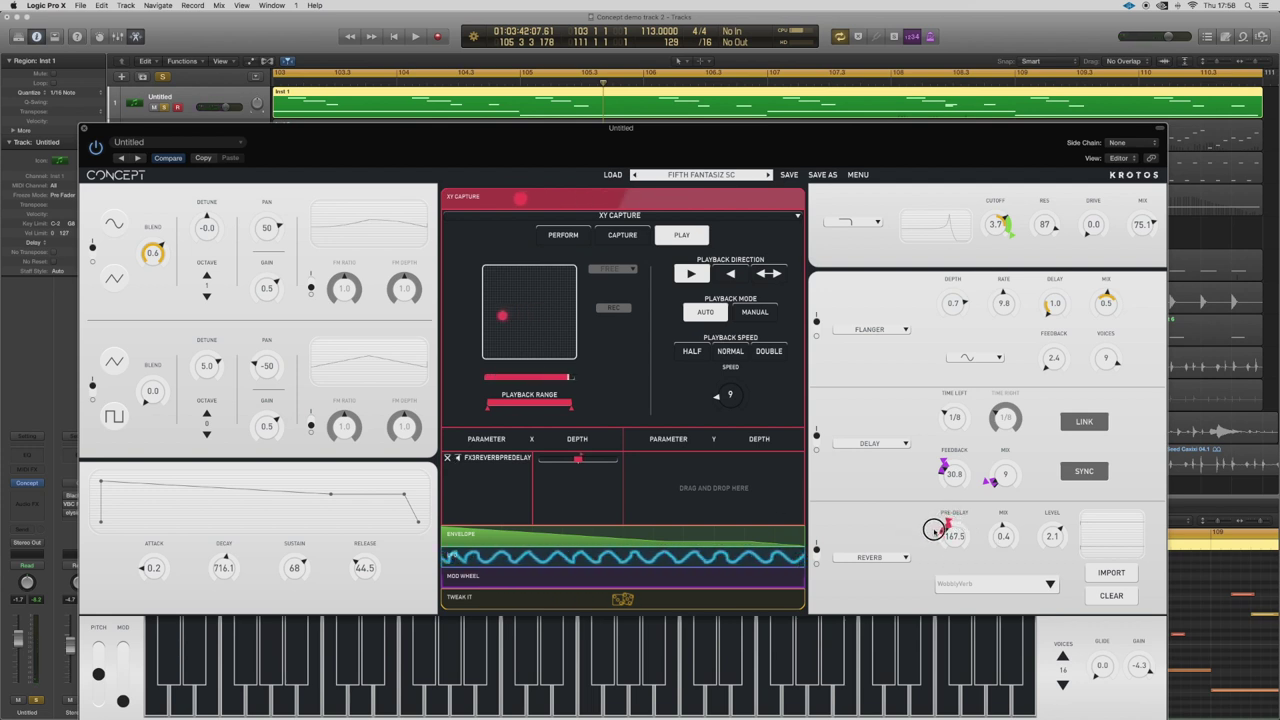
key("space")
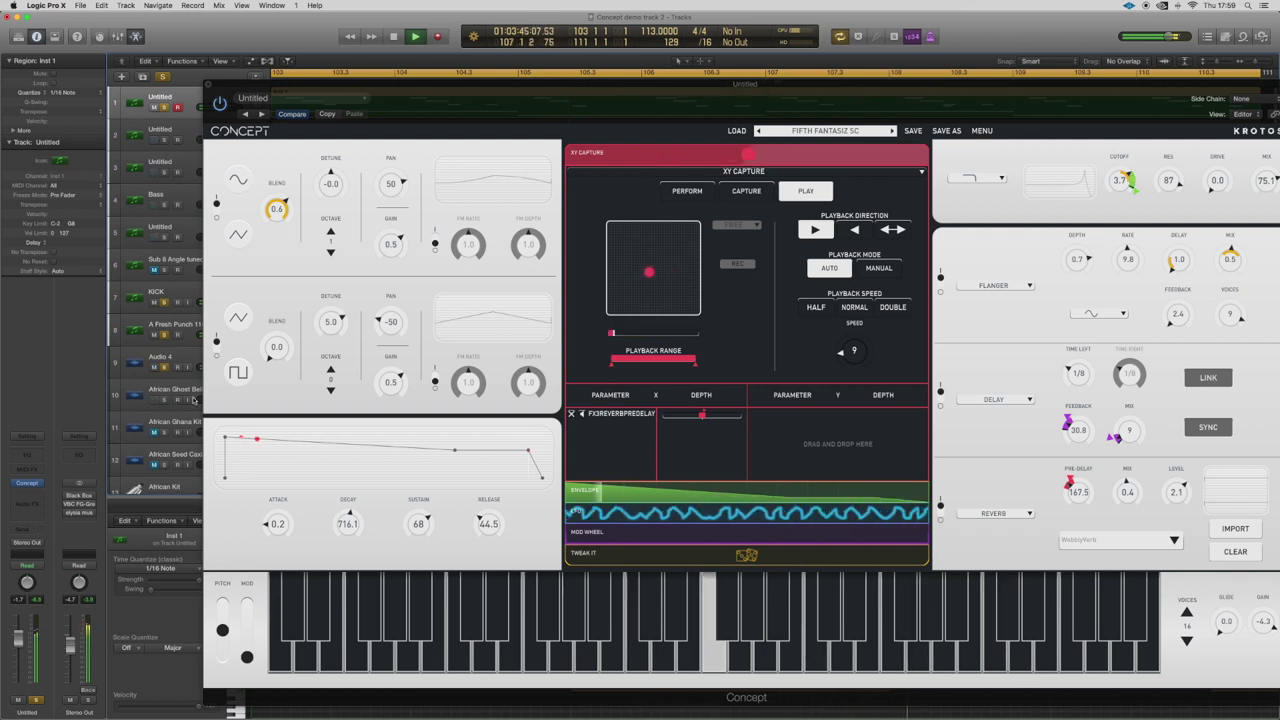
left_click_drag(436, 92, 425, 148)
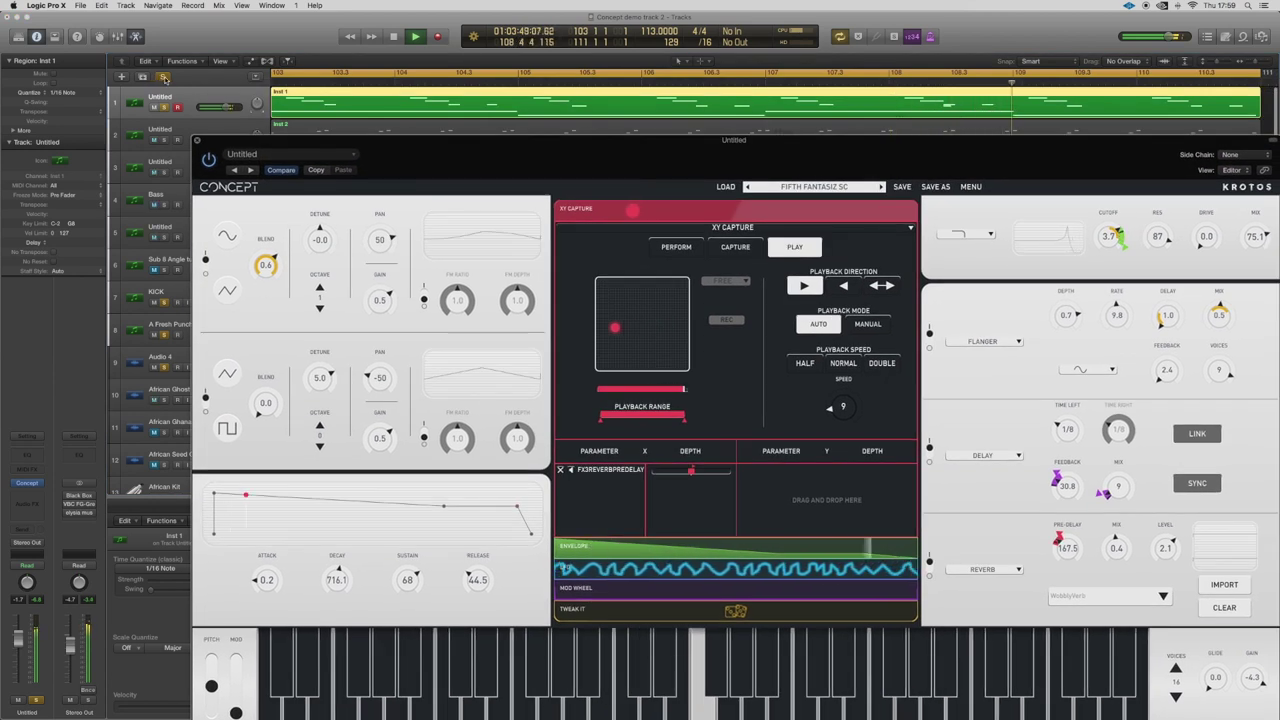
key("space")
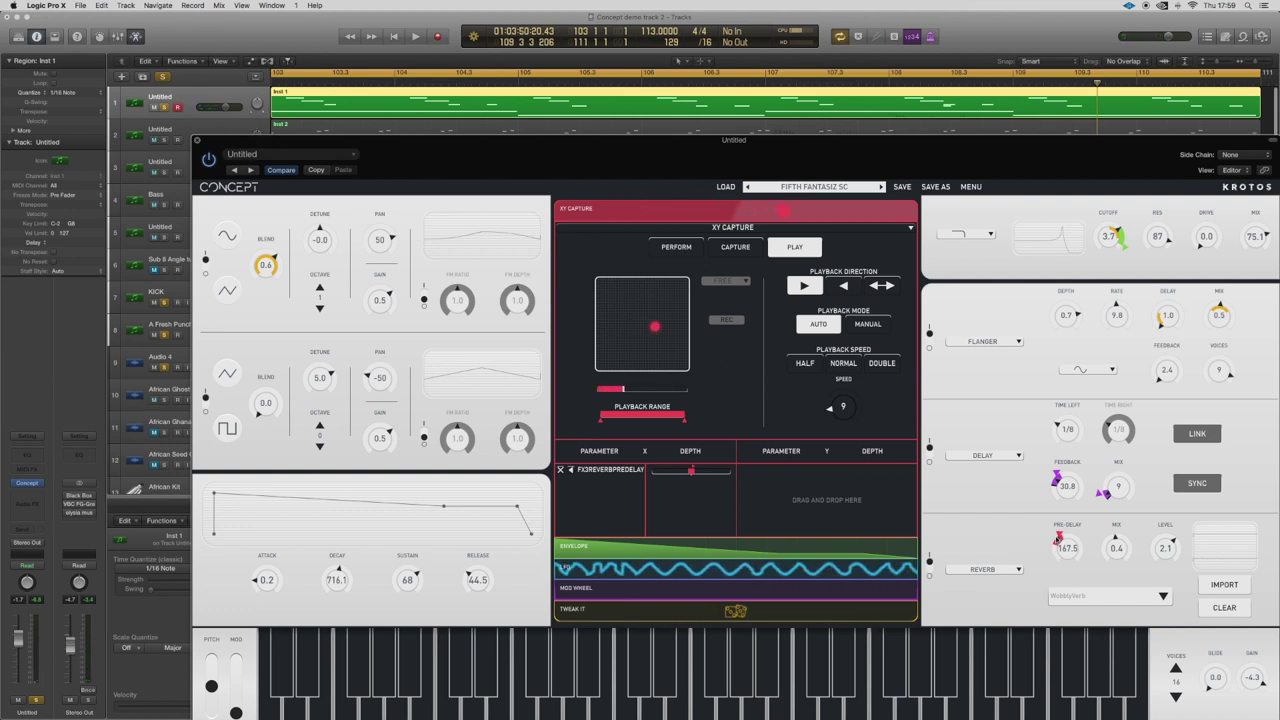
Step: Close Concept, solo and audition Inst 2, then open its NICE ARP SC Concept instance while playing
key("super+w")
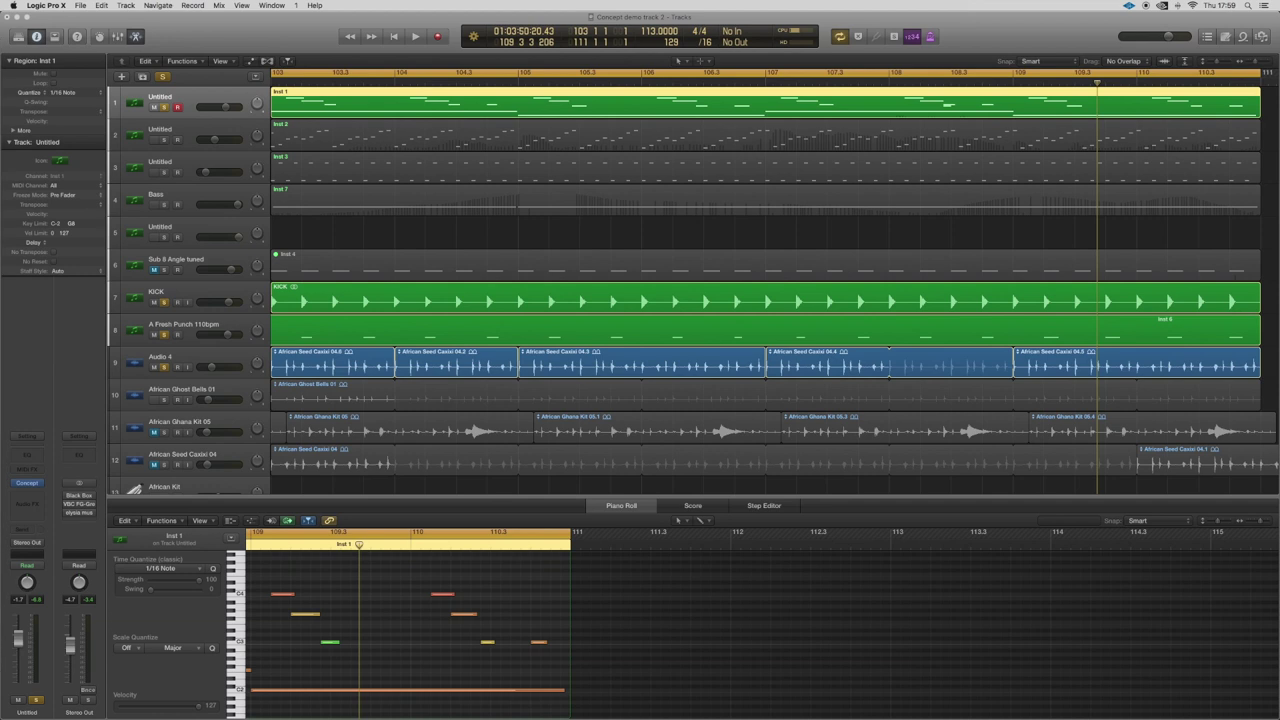
left_click(210, 130)
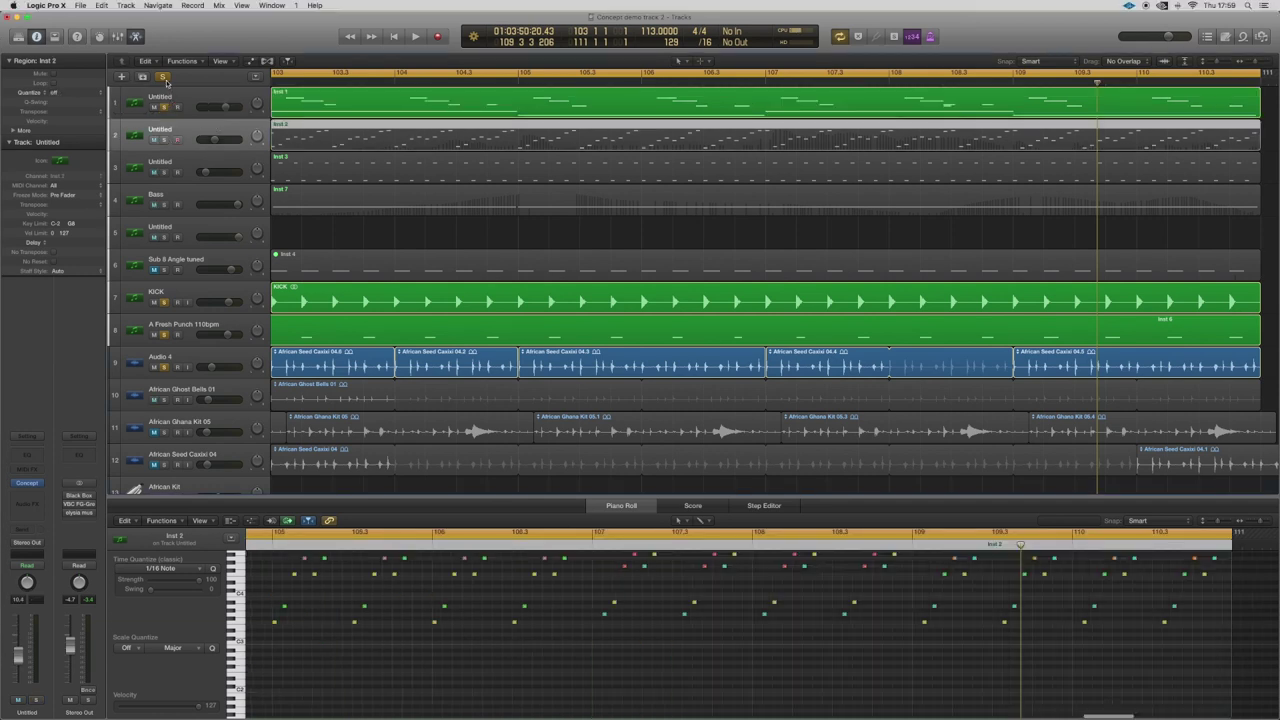
left_click(165, 139)
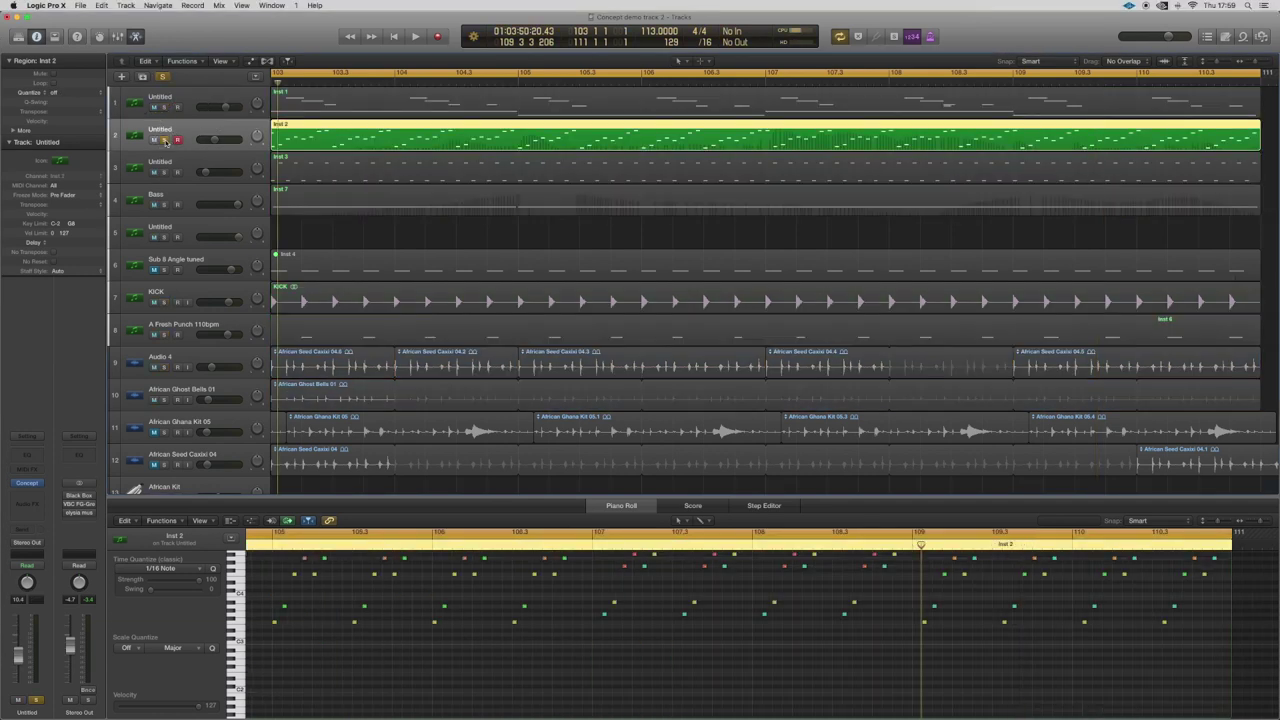
key("space")
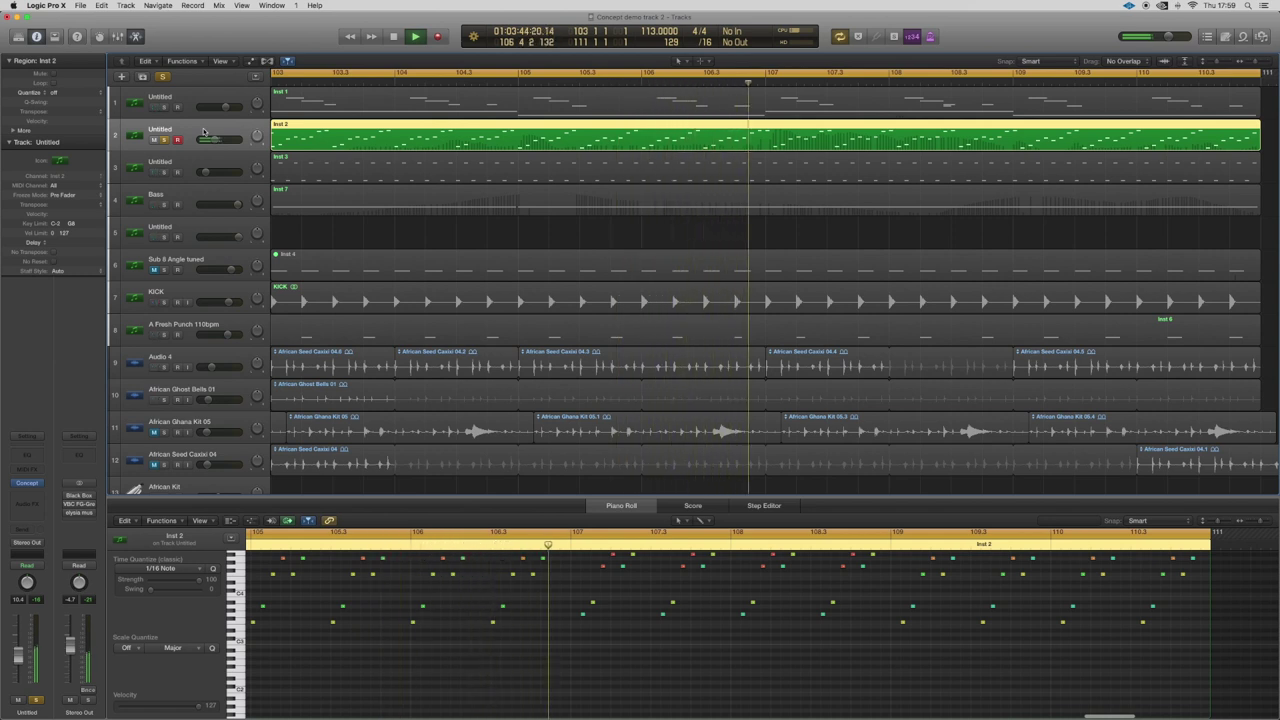
key("space")
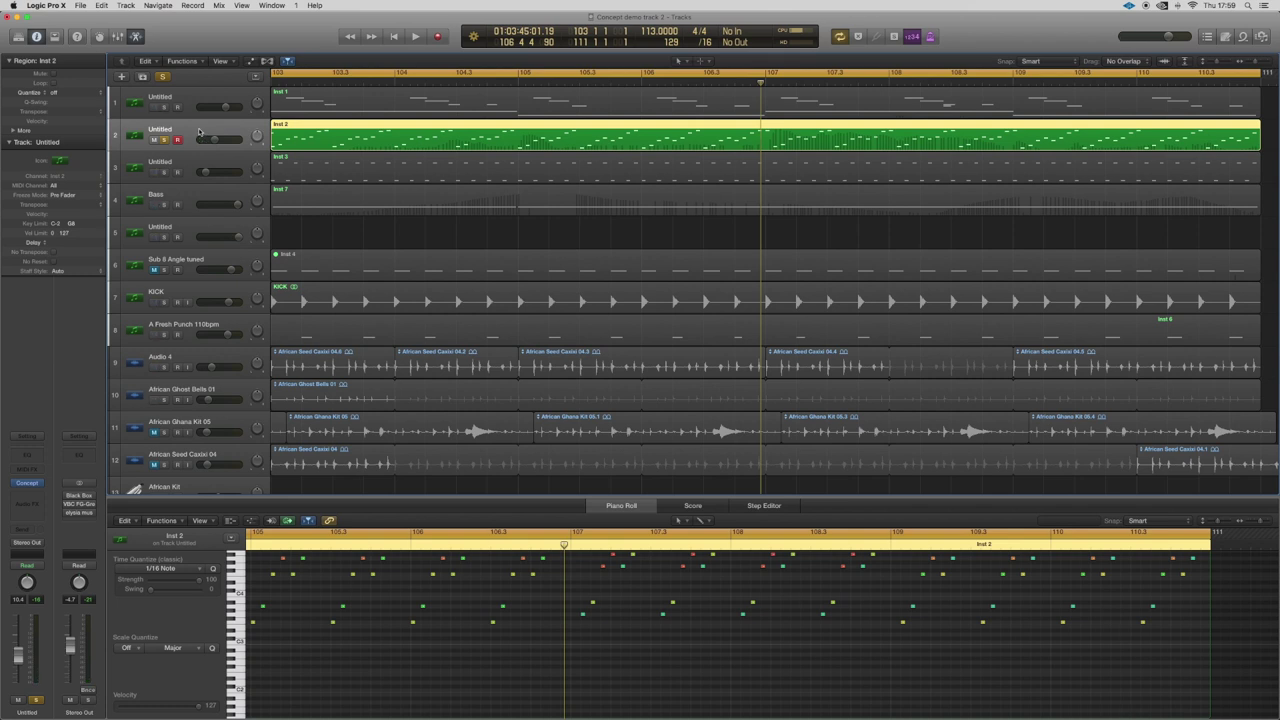
left_click(38, 485)
key("space")
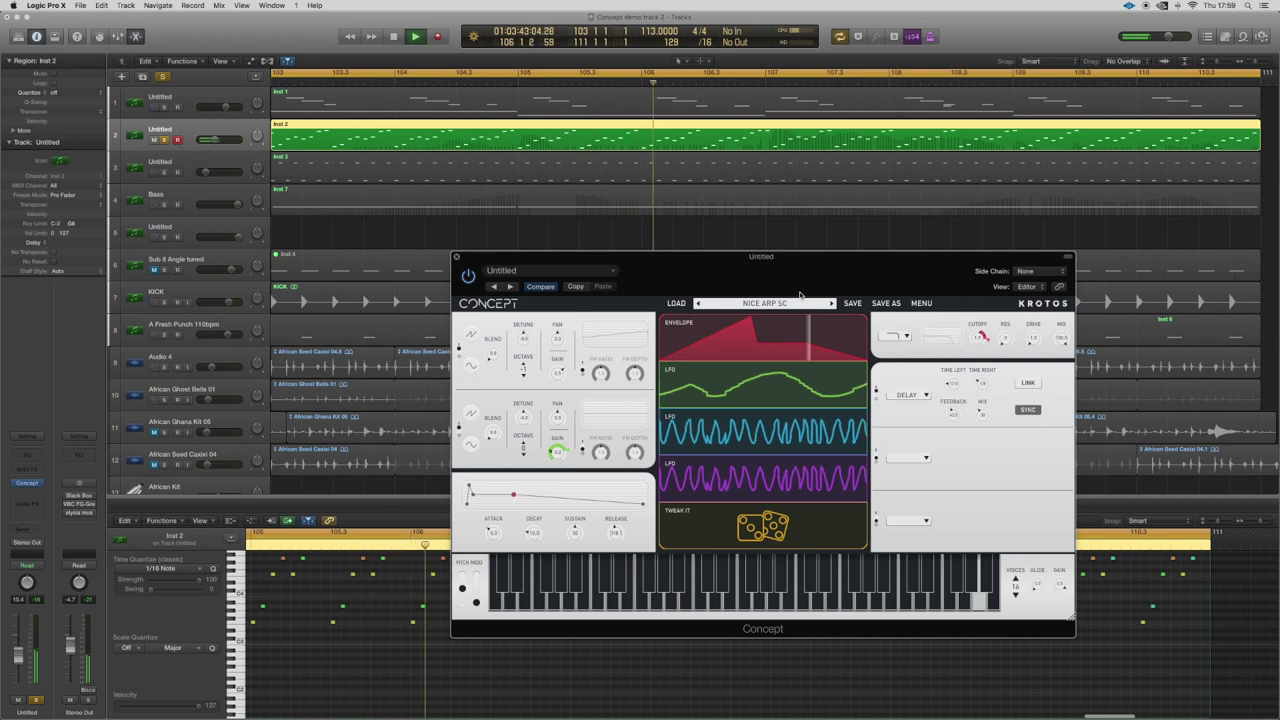
Step: Hear the NICE ARP SC arpeggio alone and with track 1, then solo track 3 exclusively
key("space")
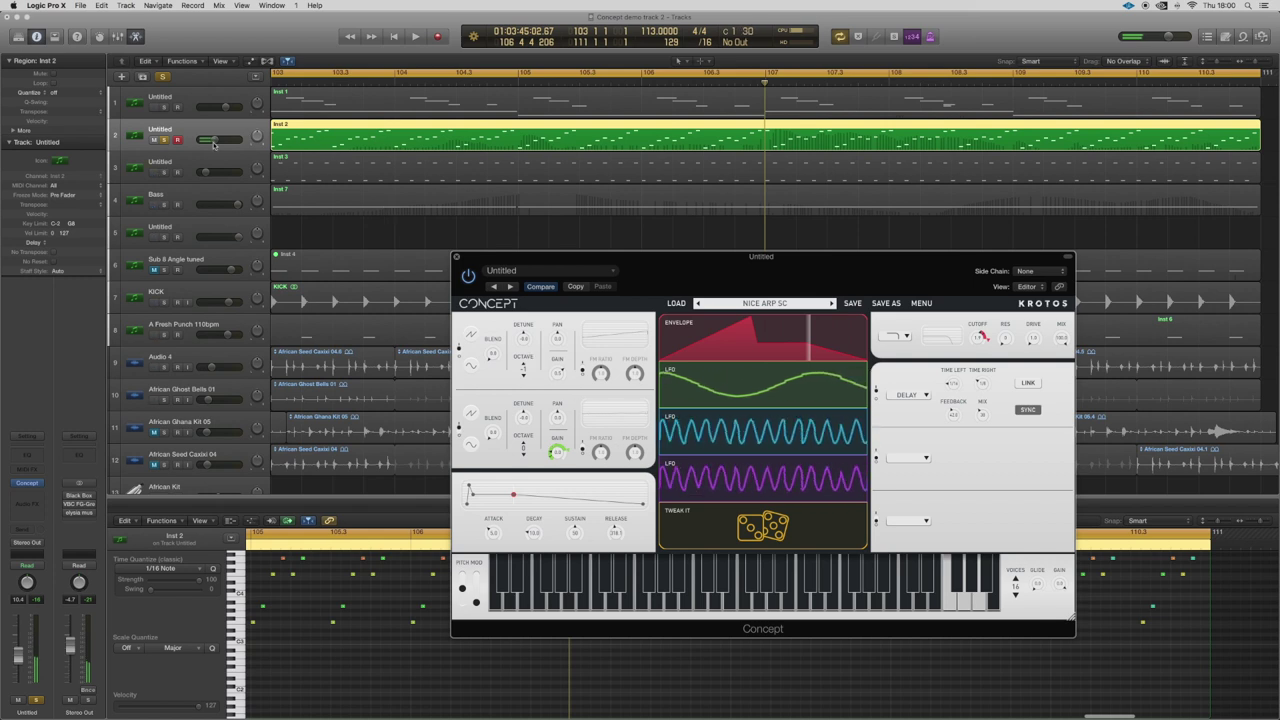
key("space")
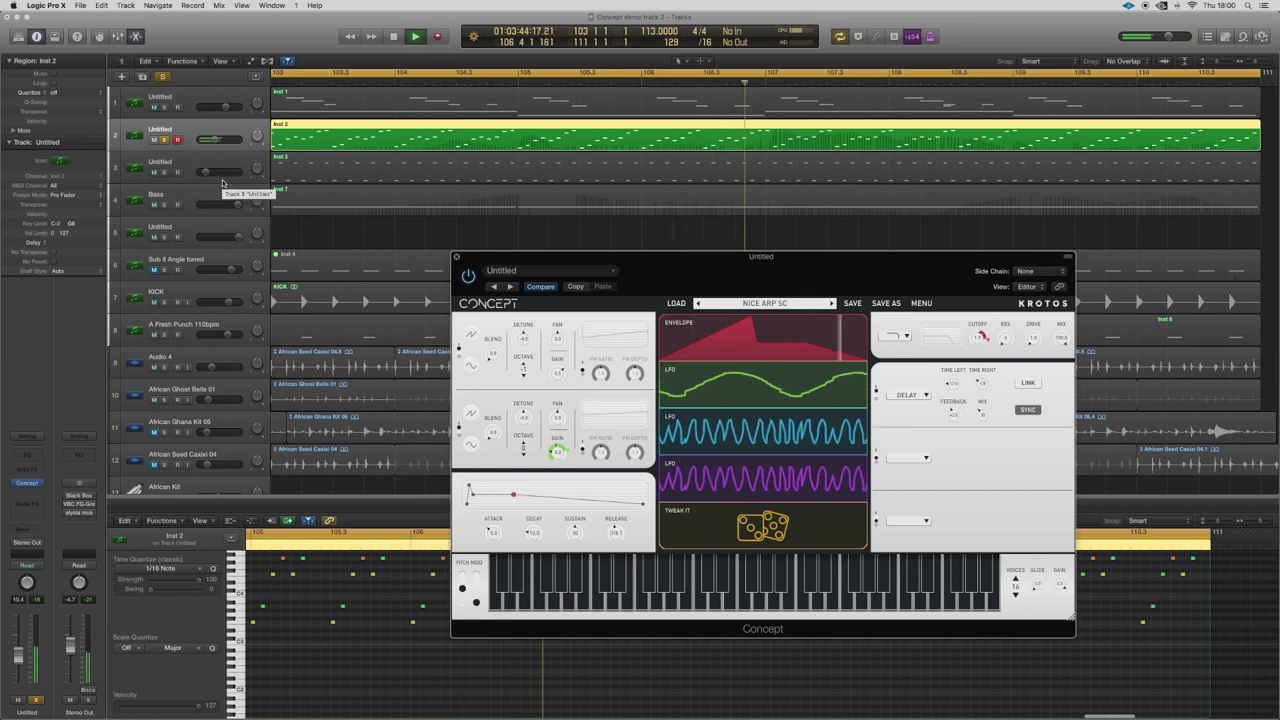
key("space")
left_click(164, 108)
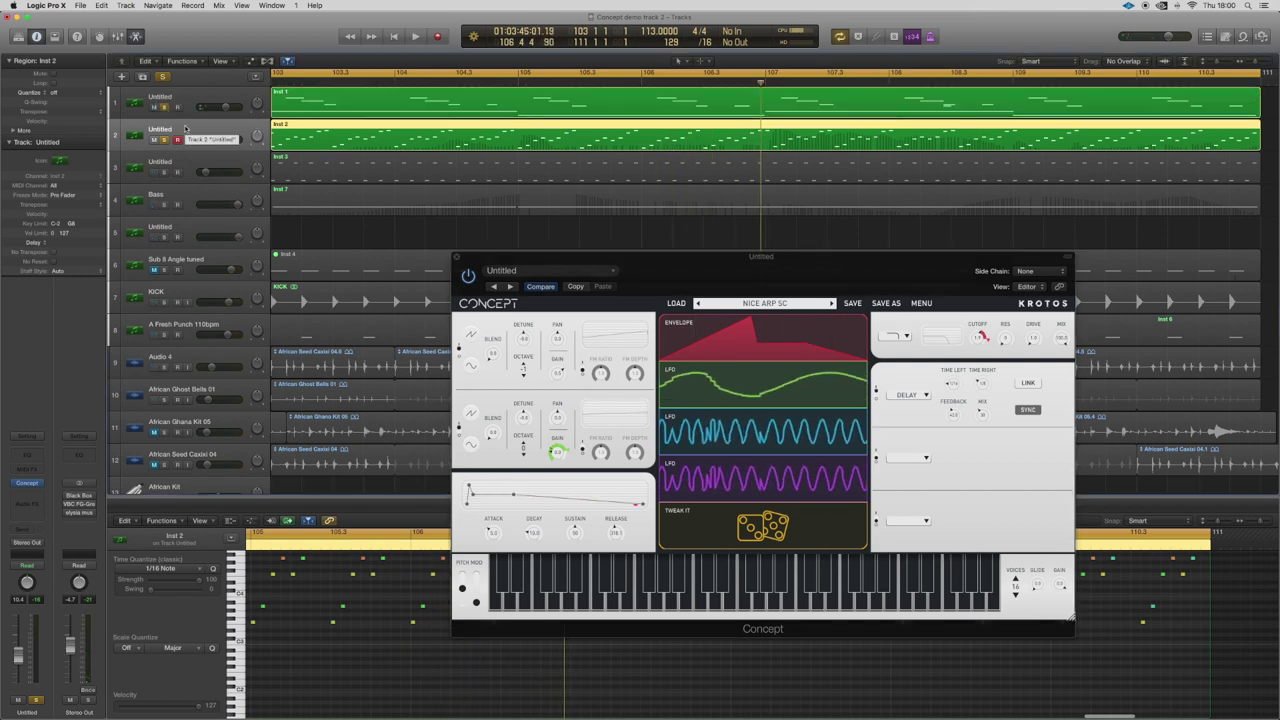
key("space")
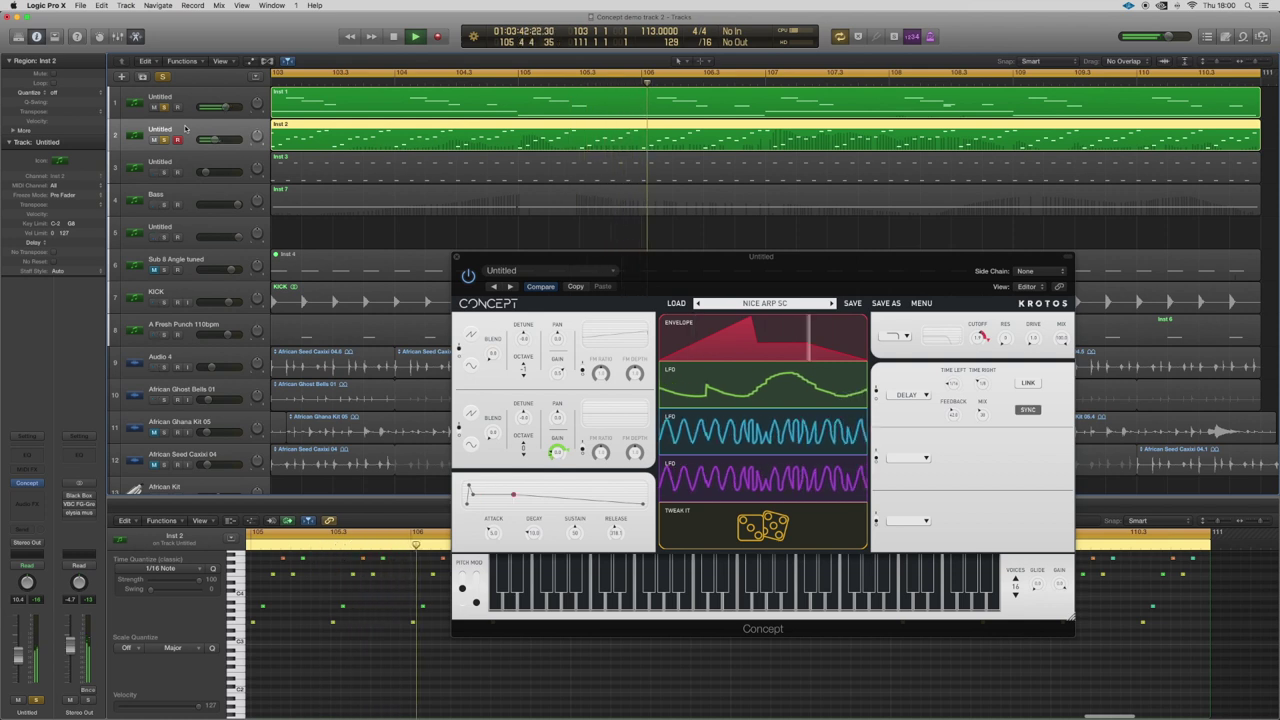
key("space")
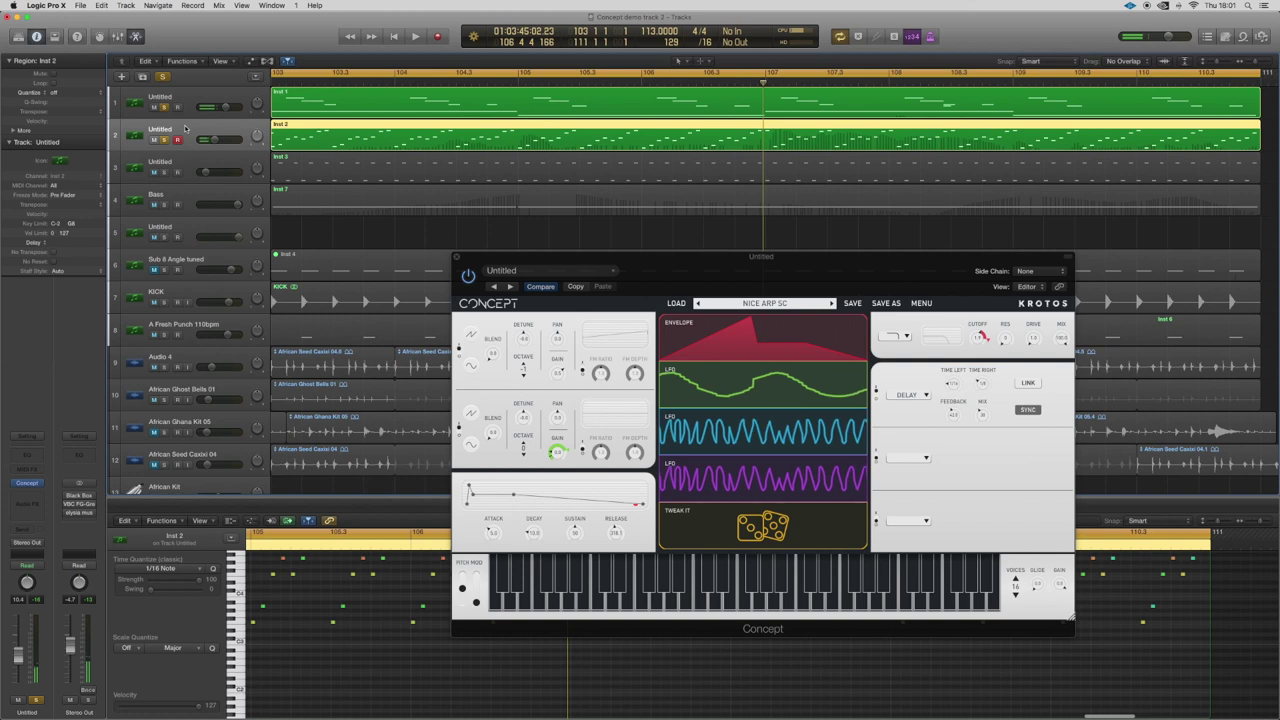
left_click(164, 172)
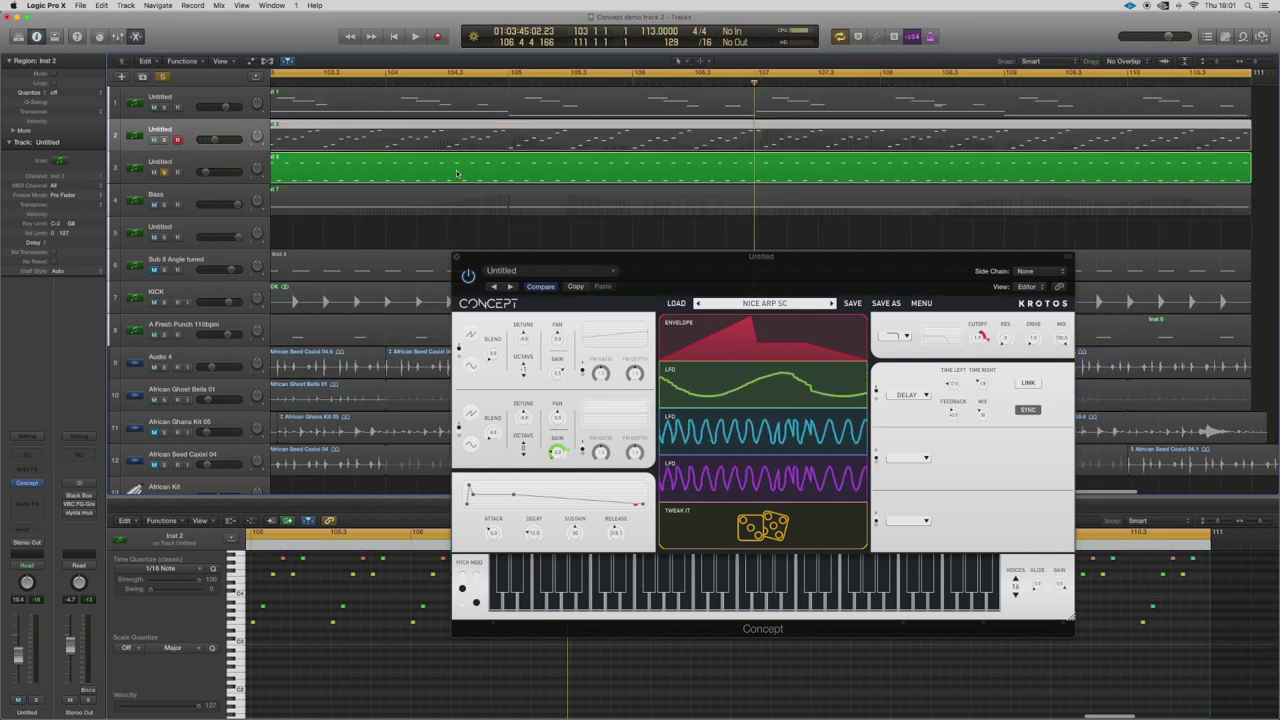
Step: Select track 3, open its DEFAULT-preset Concept instance, and start playback
left_click(242, 176)
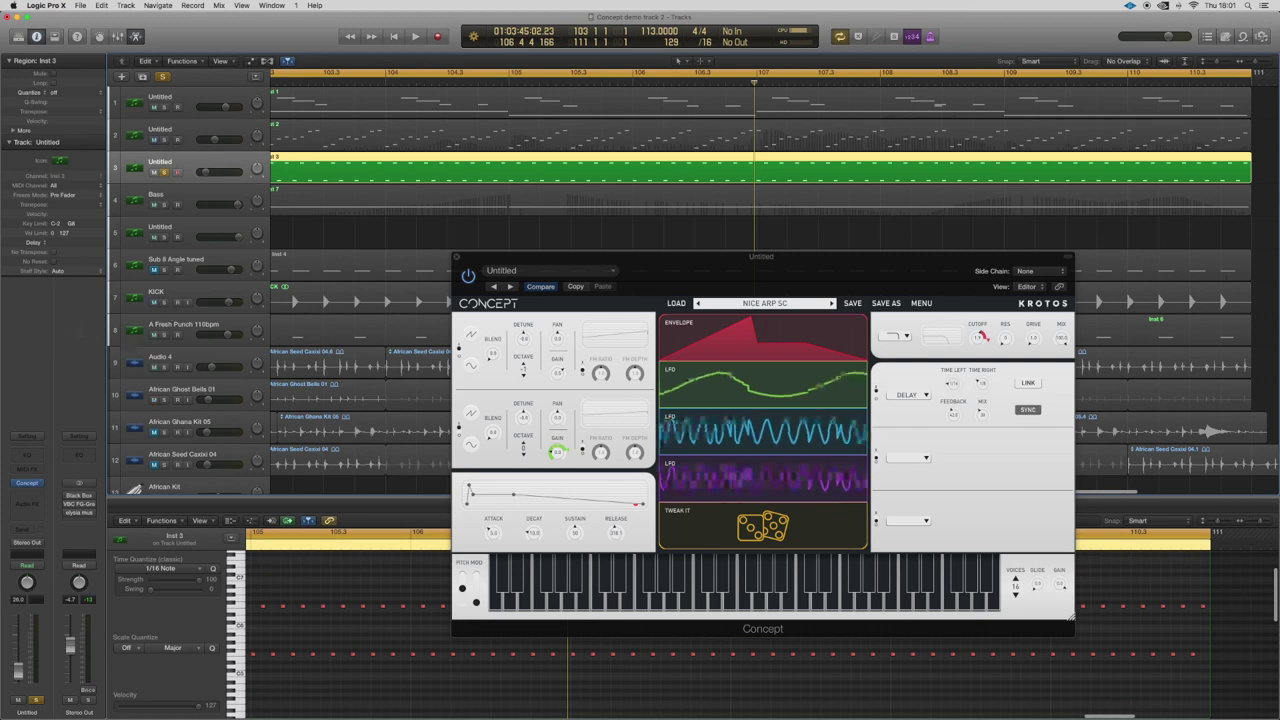
left_click(28, 485)
key("space")
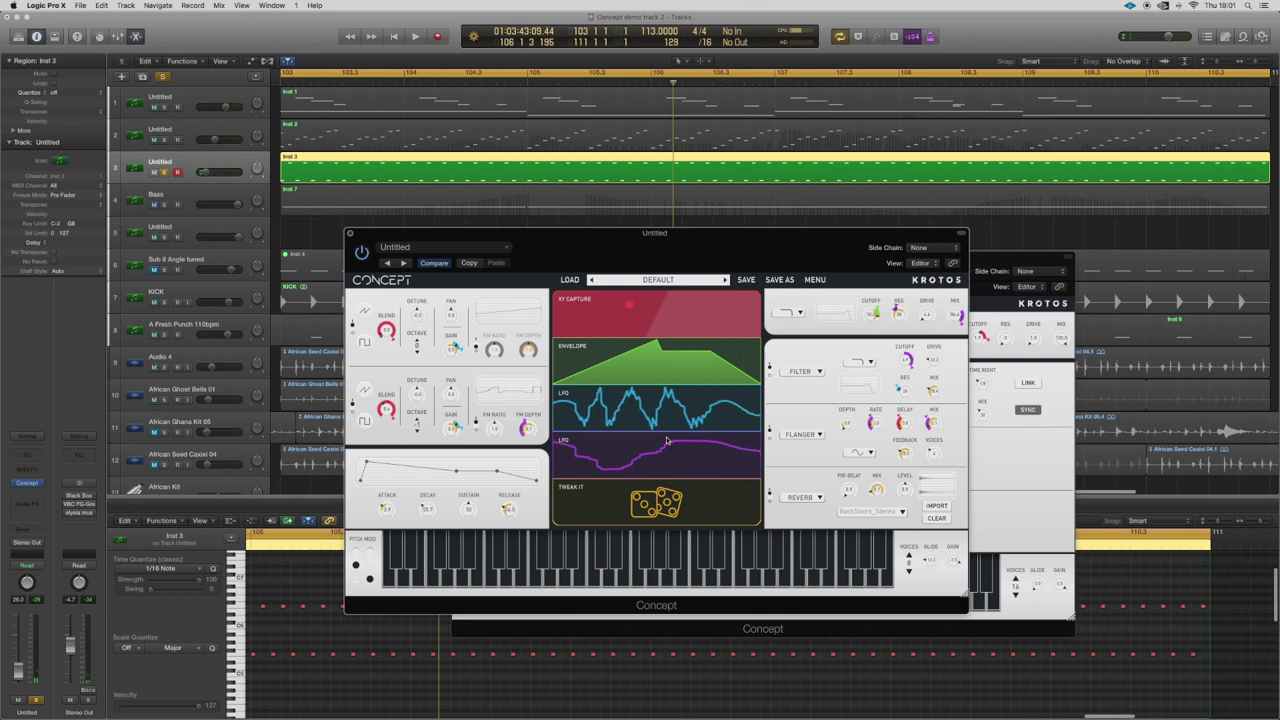
Step: Expand the blue and purple LFO editors to check their modulation routings, then collapse them
left_click(667, 397)
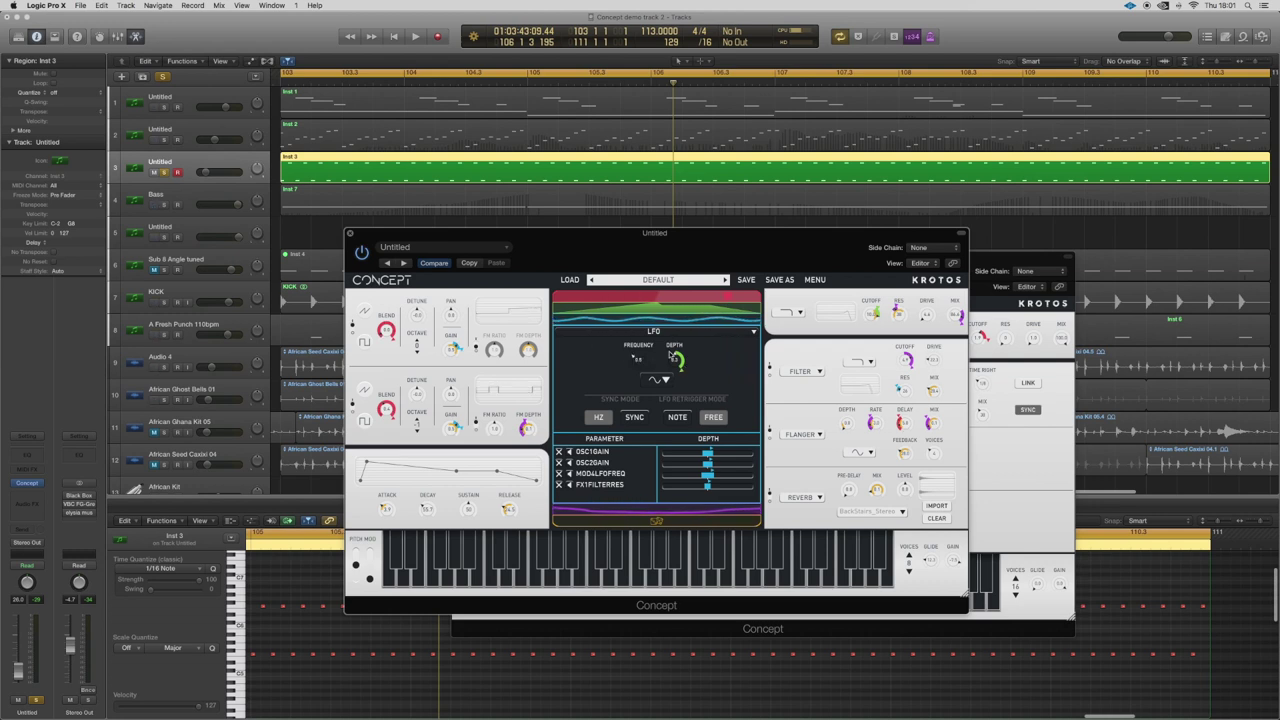
left_click(742, 333)
key("space")
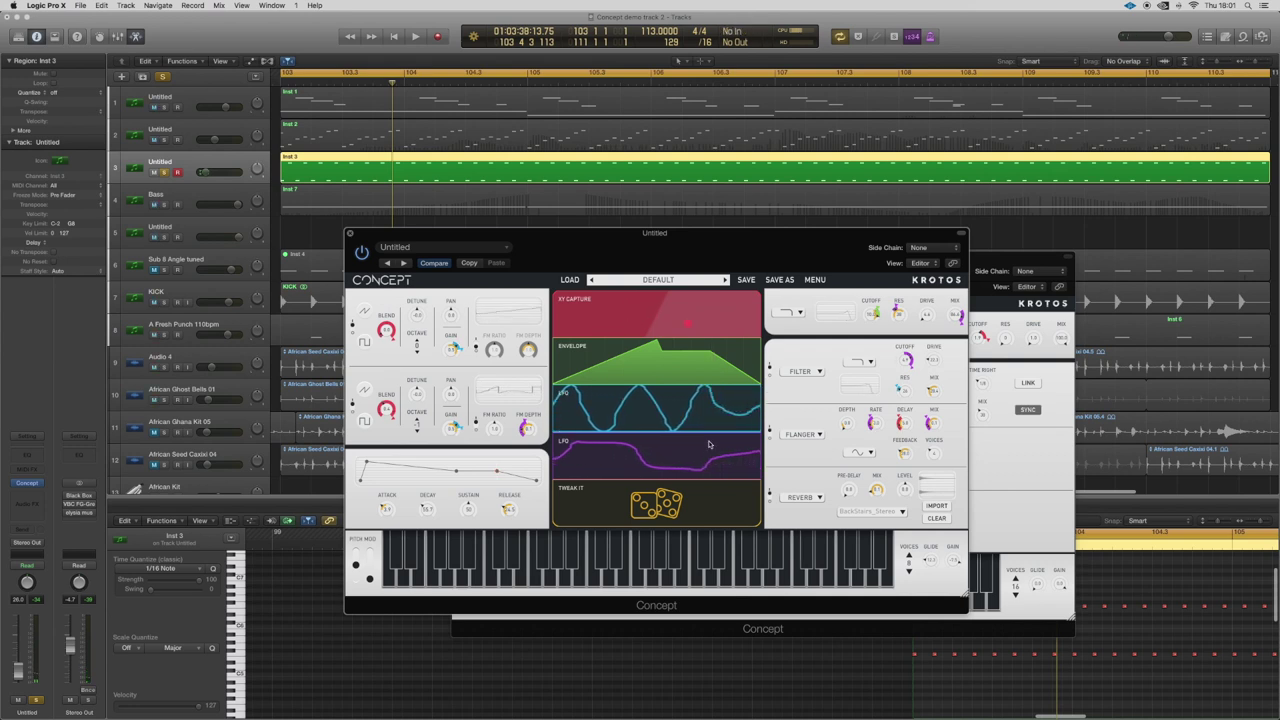
left_click(708, 444)
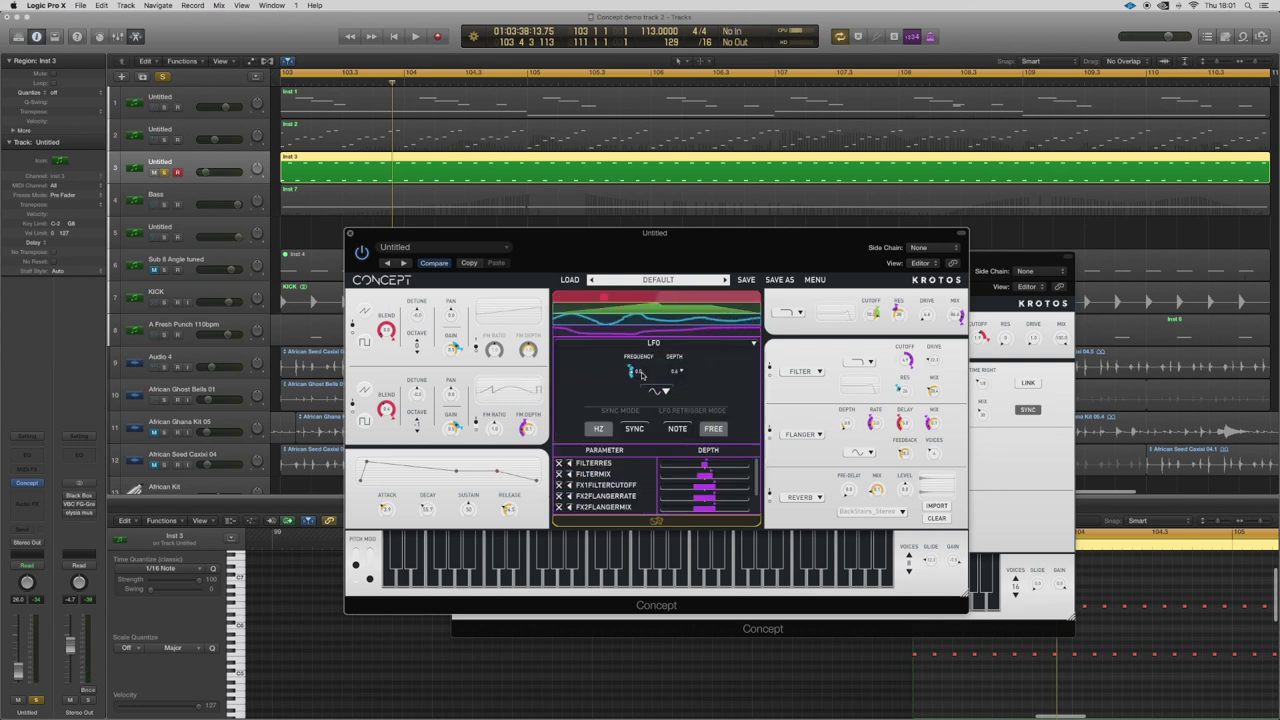
left_click(654, 322)
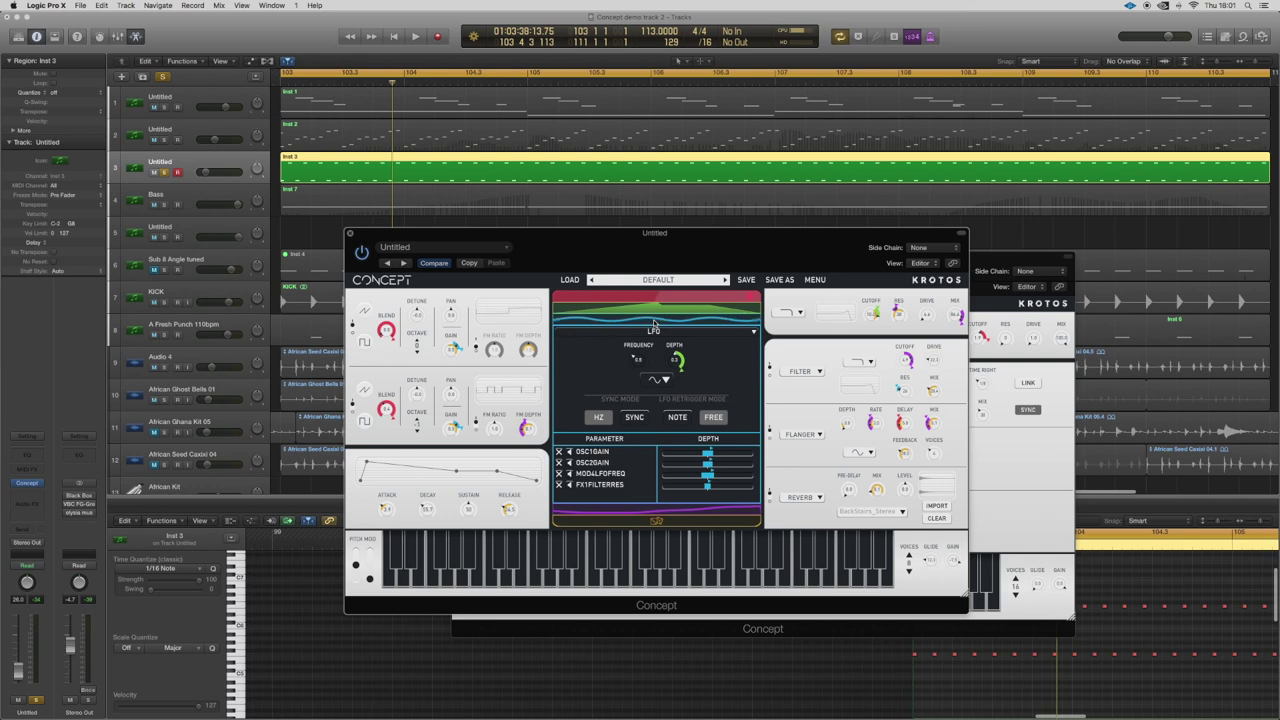
left_click(654, 321)
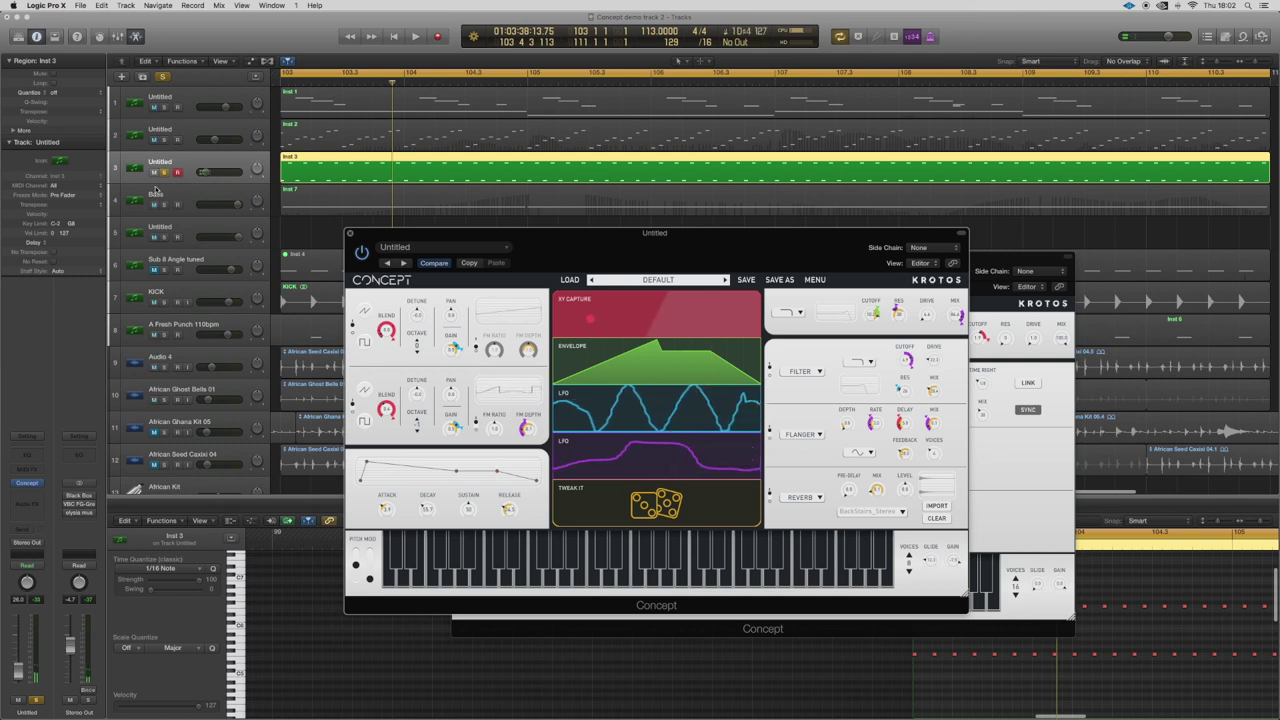
Step: Solo tracks 1, 2 and 3 together and play them back
left_click(164, 139)
left_click(165, 107)
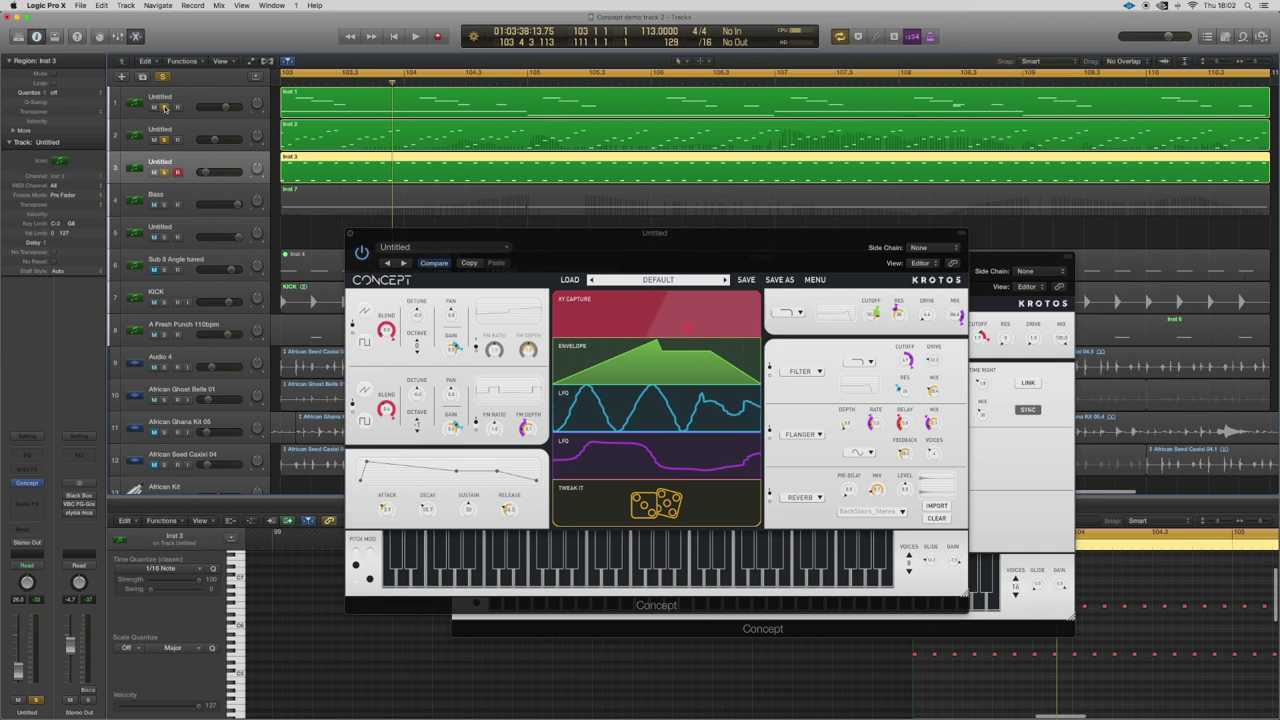
key("space")
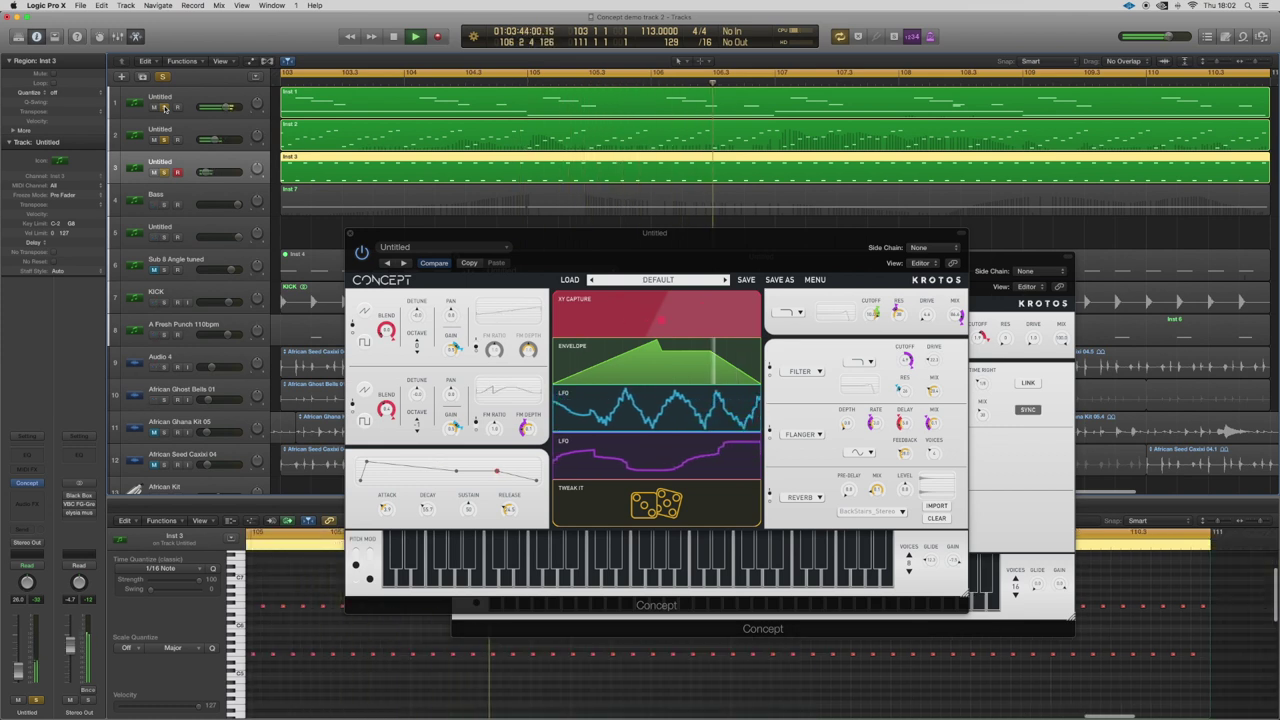
key("space")
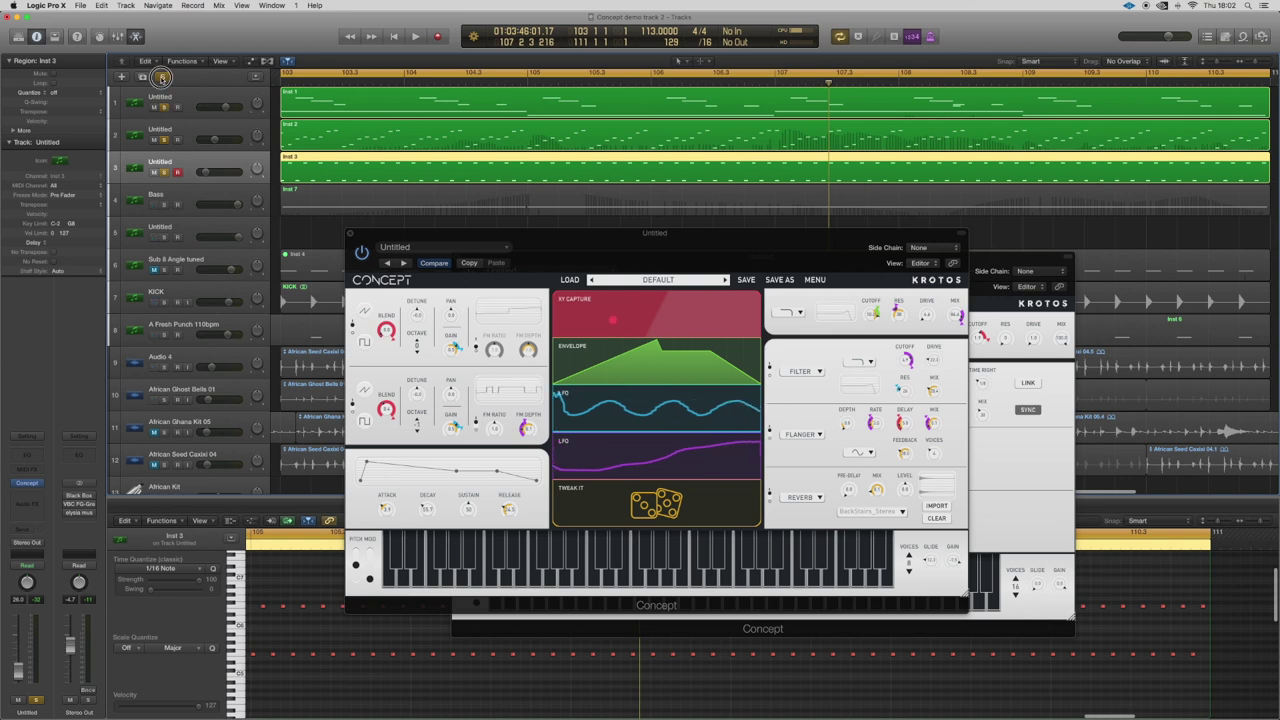
Step: Clear the solos, solo the Bass track (Inst 7), play, and select it
left_click(162, 77)
left_click(163, 205)
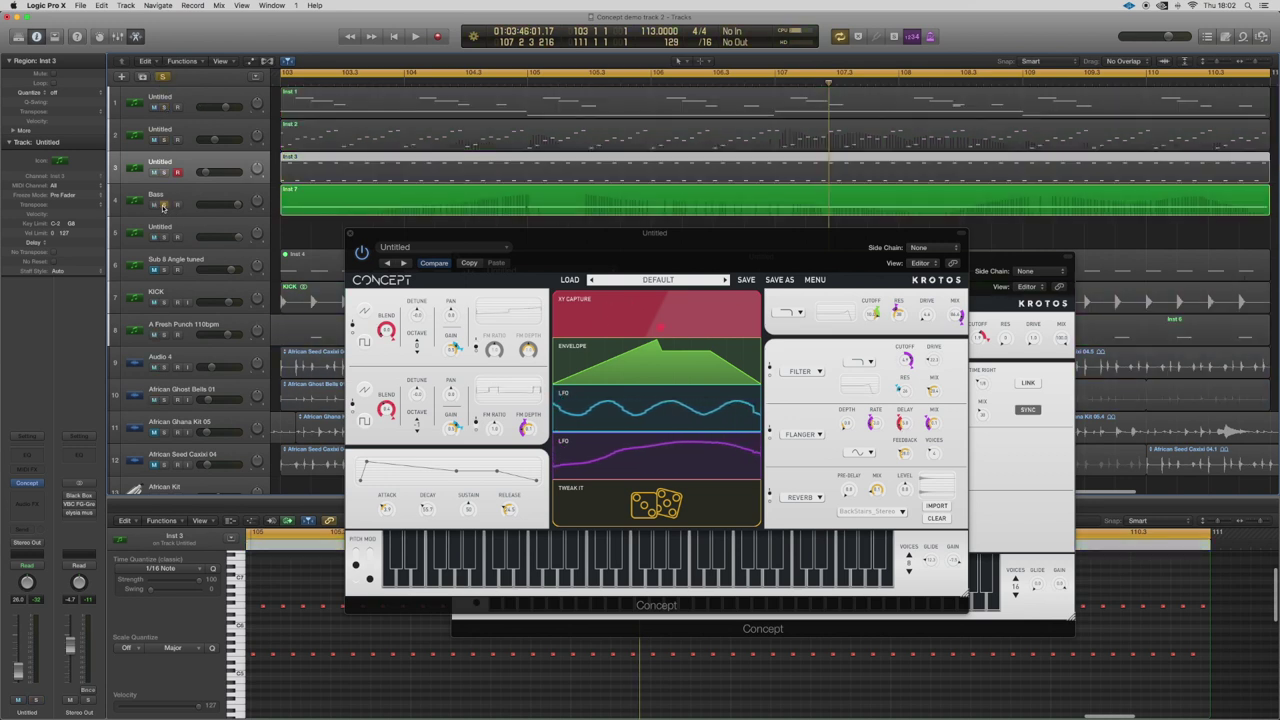
key("space")
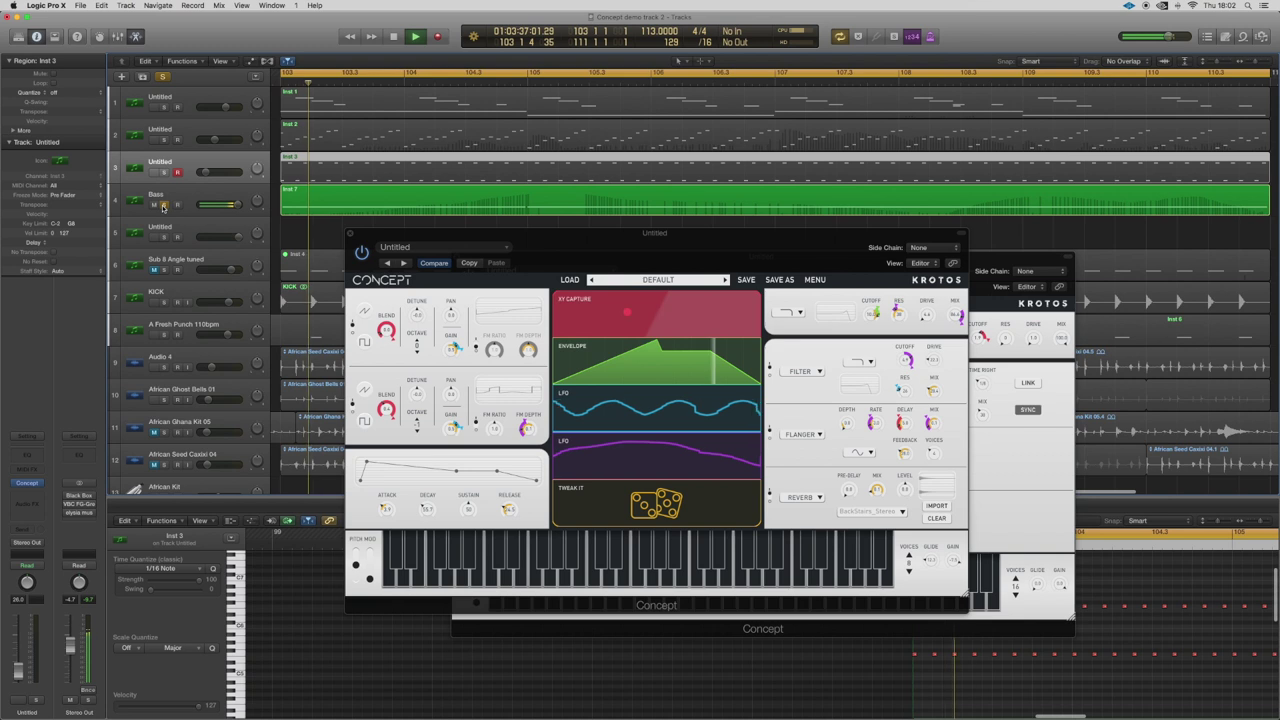
left_click(185, 197)
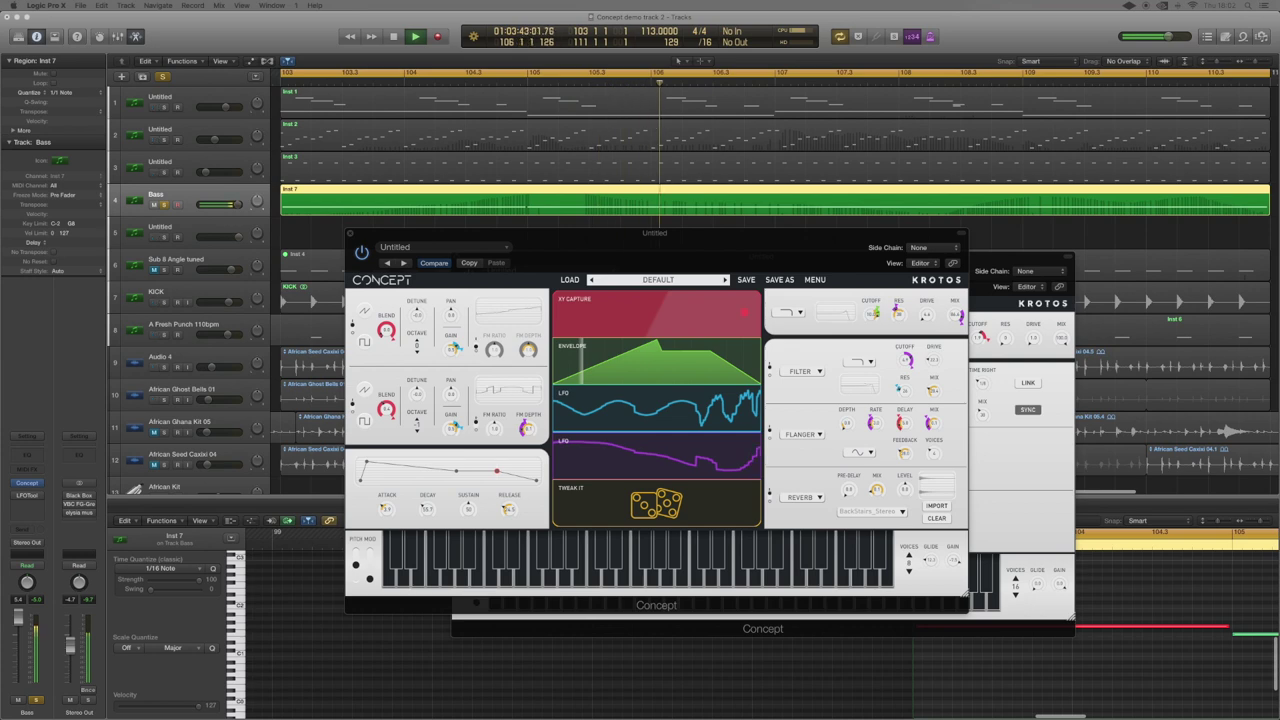
Step: Open the Bass track's WOBBLE SINE BASS Concept window, close the other Concept windows, and enlarge it
left_click(26, 483)
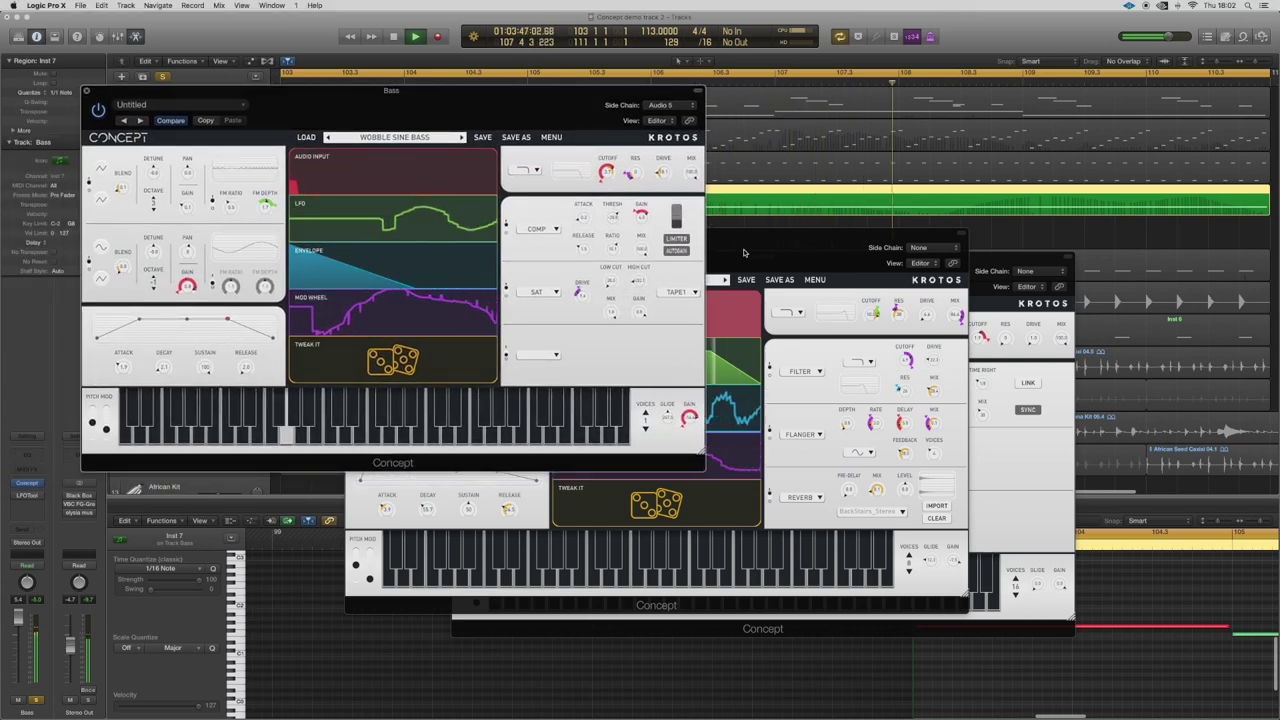
left_click(743, 249)
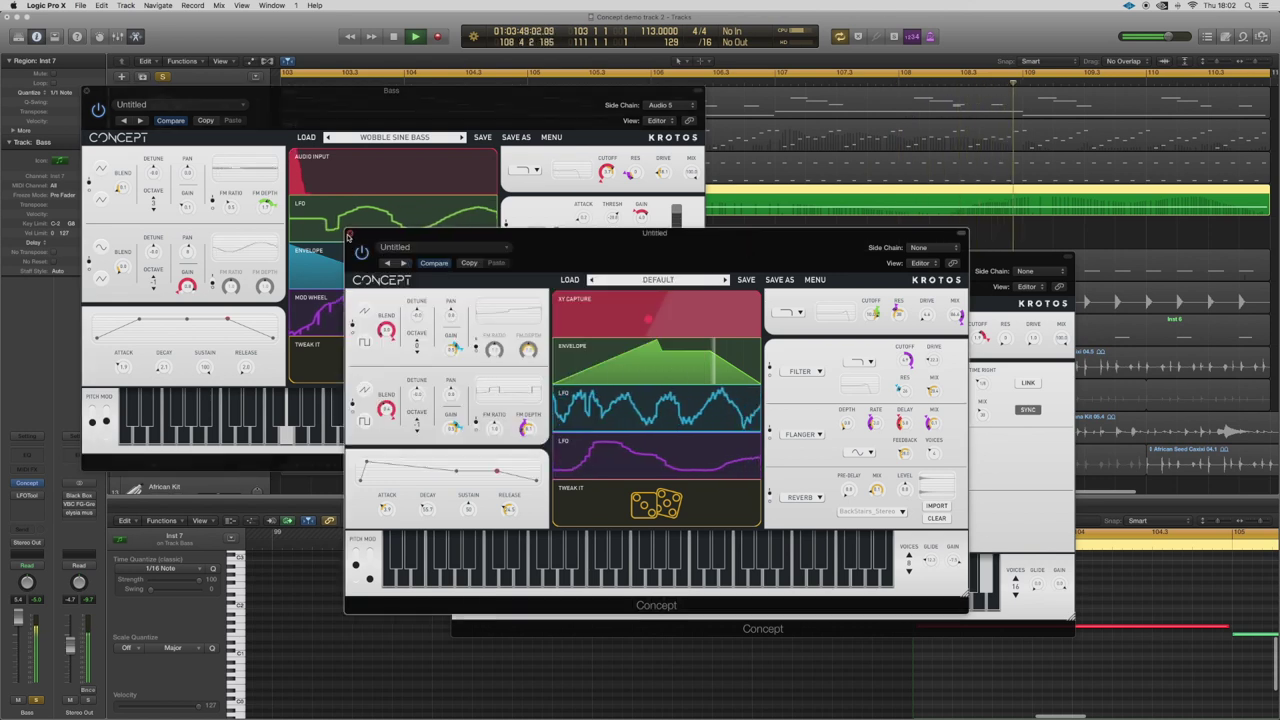
left_click(350, 234)
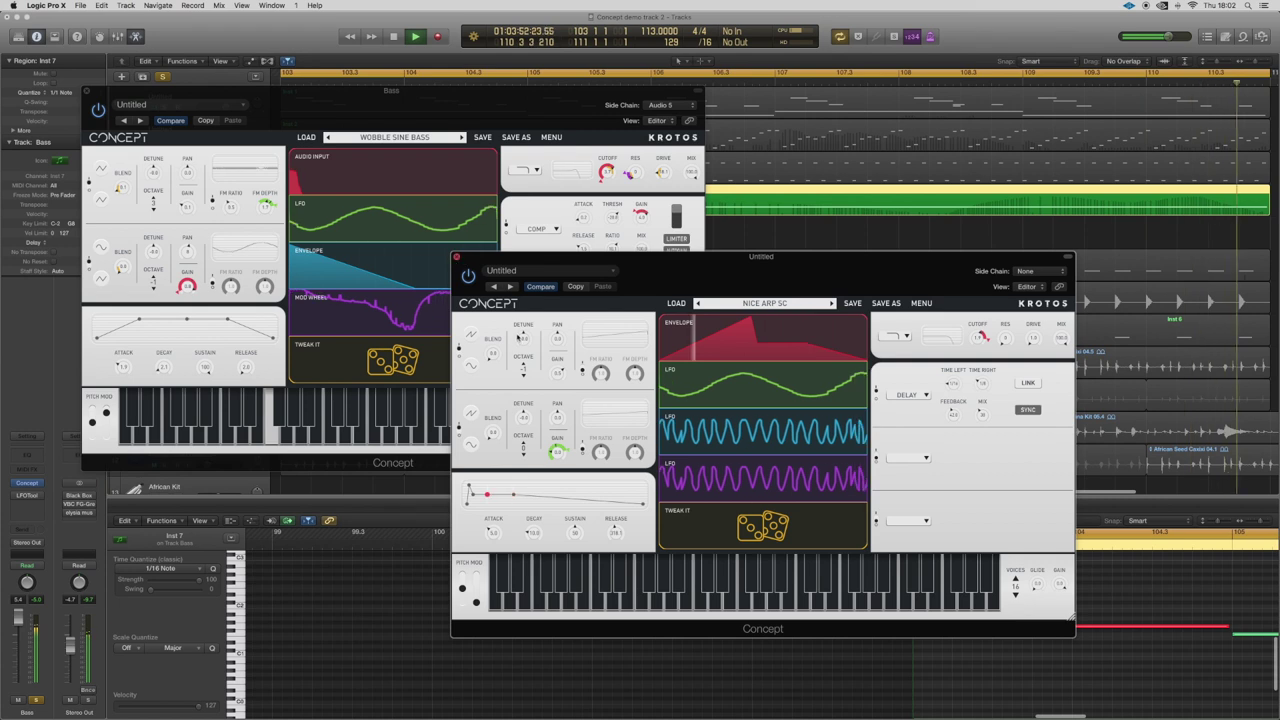
left_click(455, 257)
key("space")
left_click_drag(706, 473, 1086, 651)
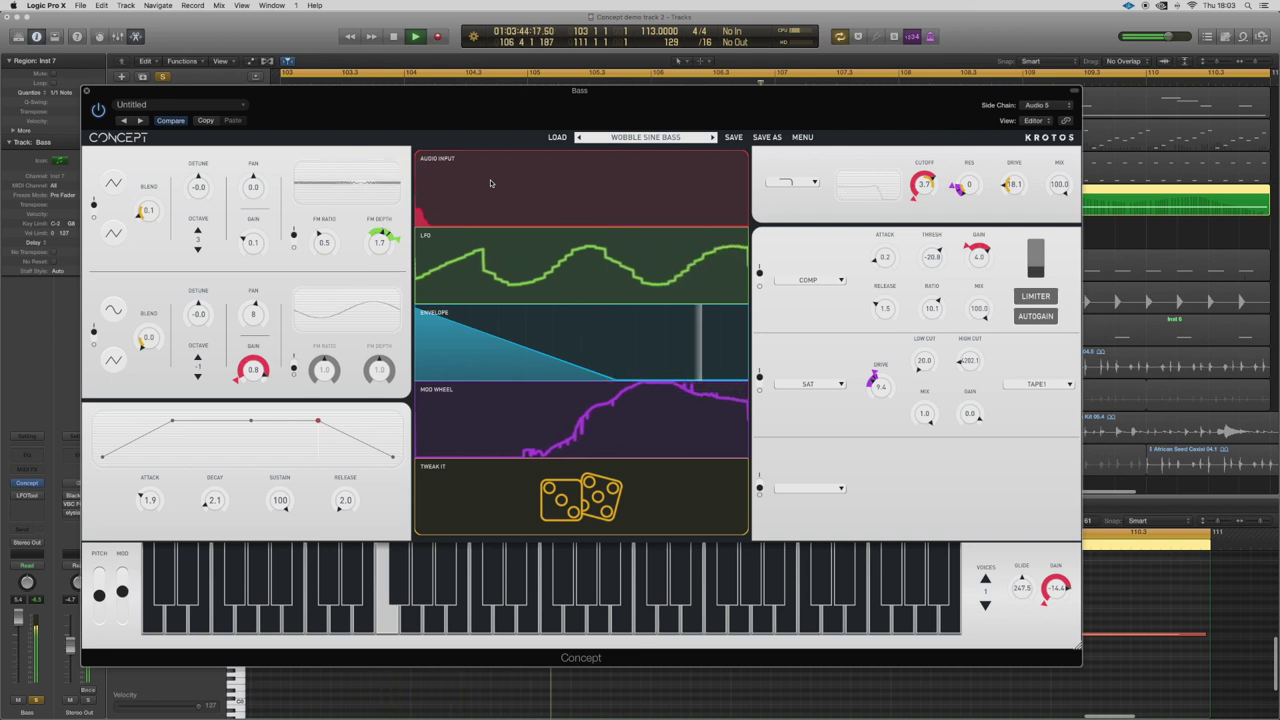
Step: Reposition the Bass Concept window, solo and play the Bass, then close it and replay the region
key("space")
left_click_drag(580, 90, 752, 257)
left_click(168, 206)
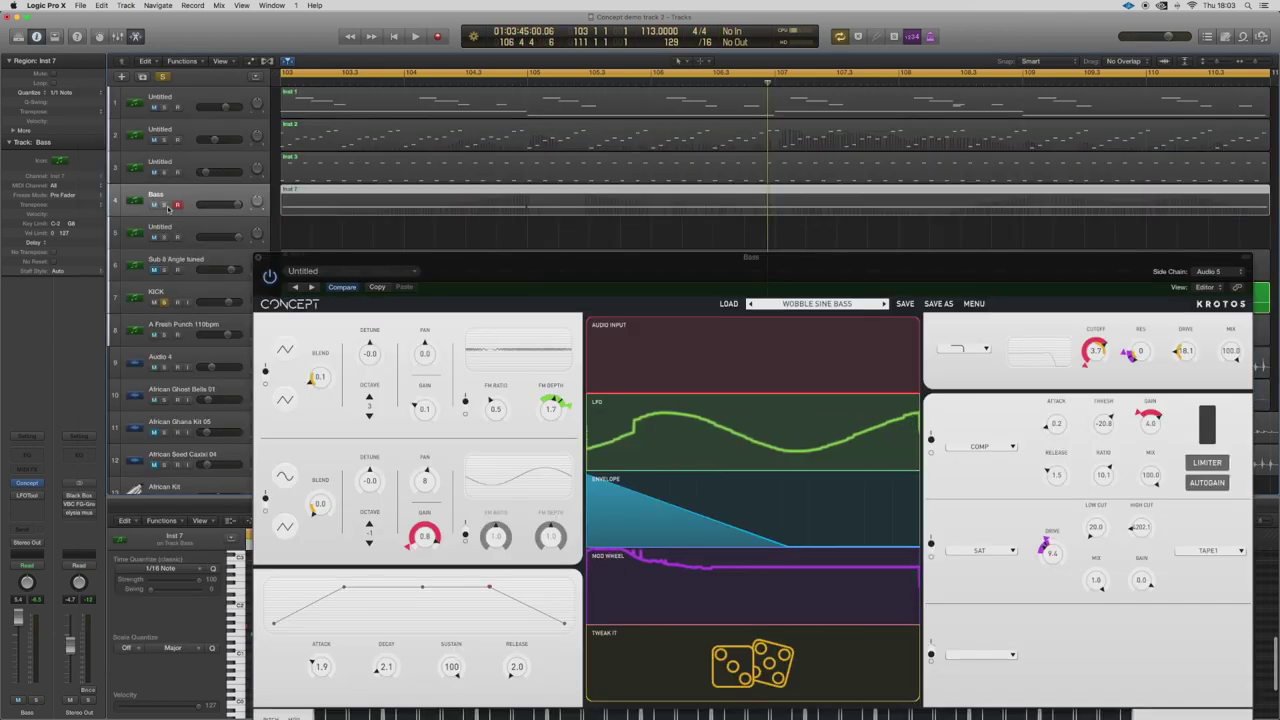
key("space")
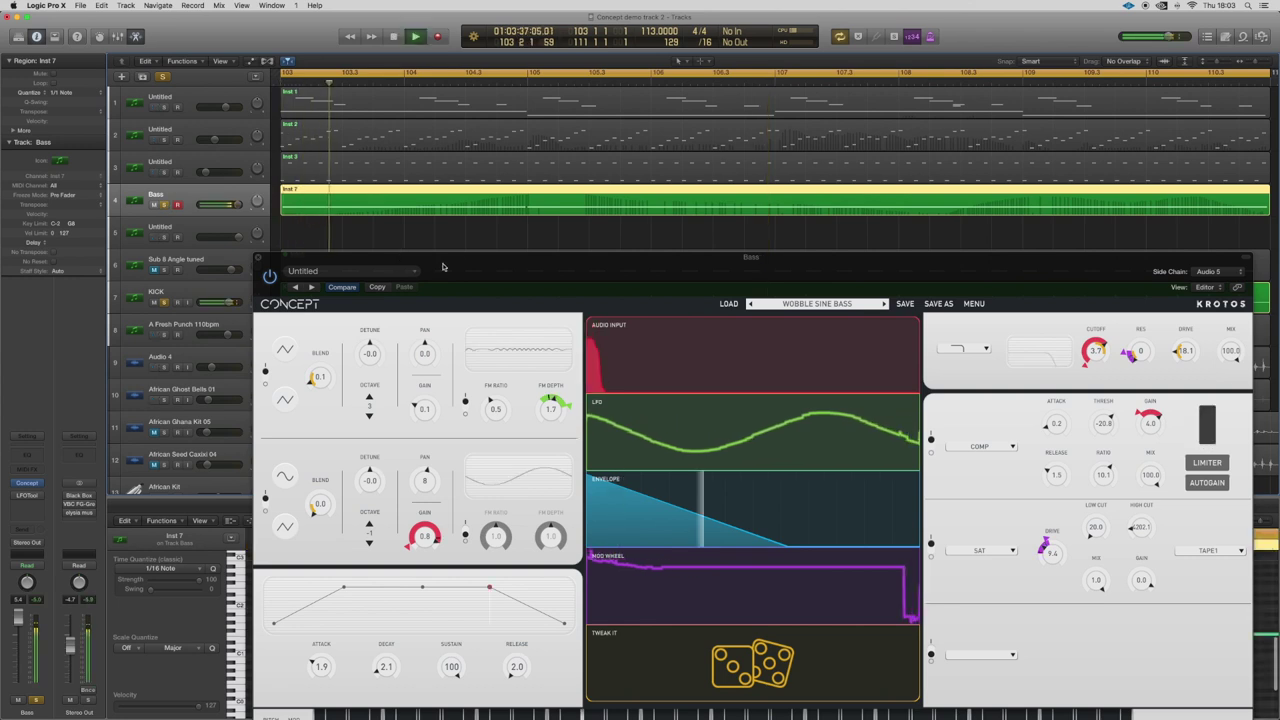
left_click_drag(443, 267, 342, 158)
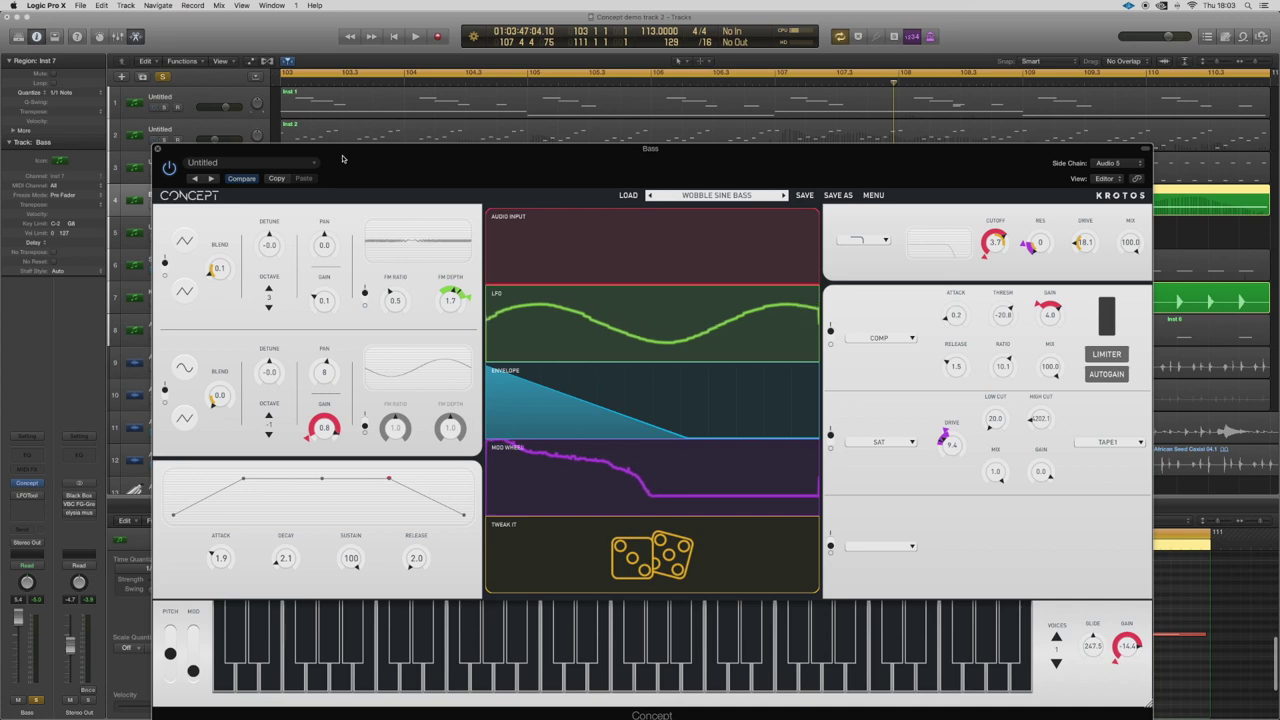
left_click_drag(343, 150, 330, 104)
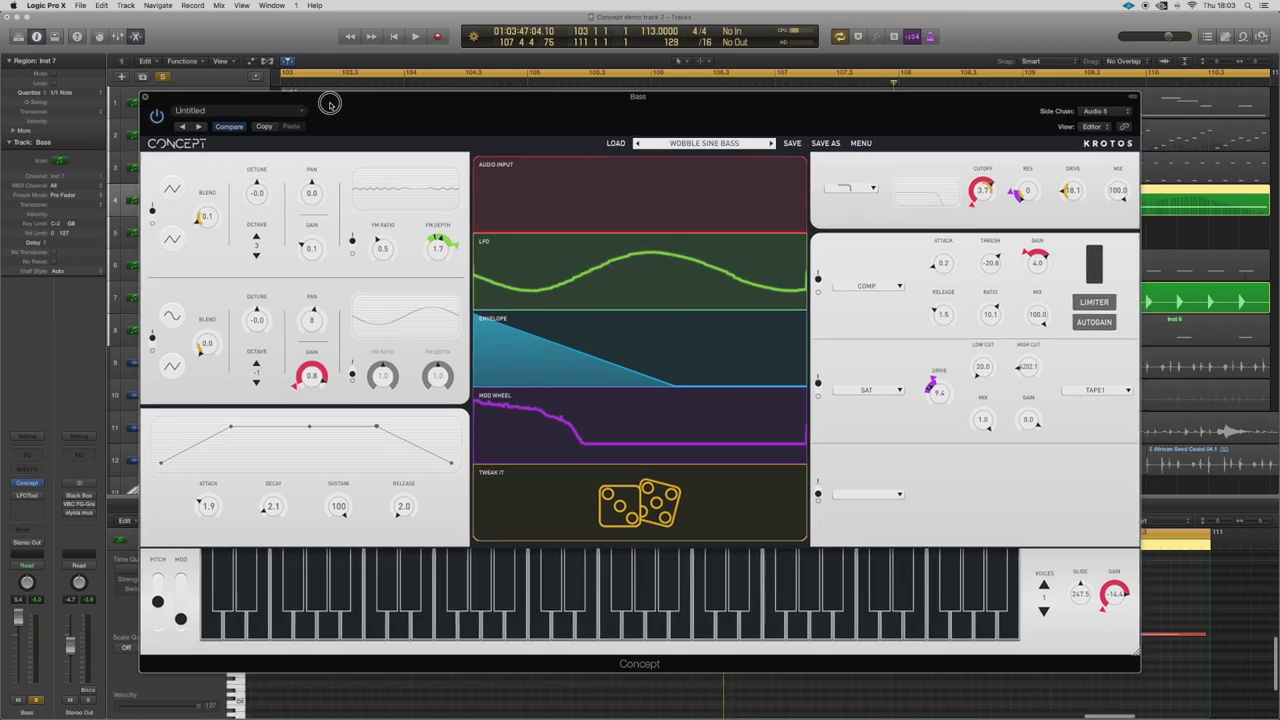
key("super+w")
key("shift+space")
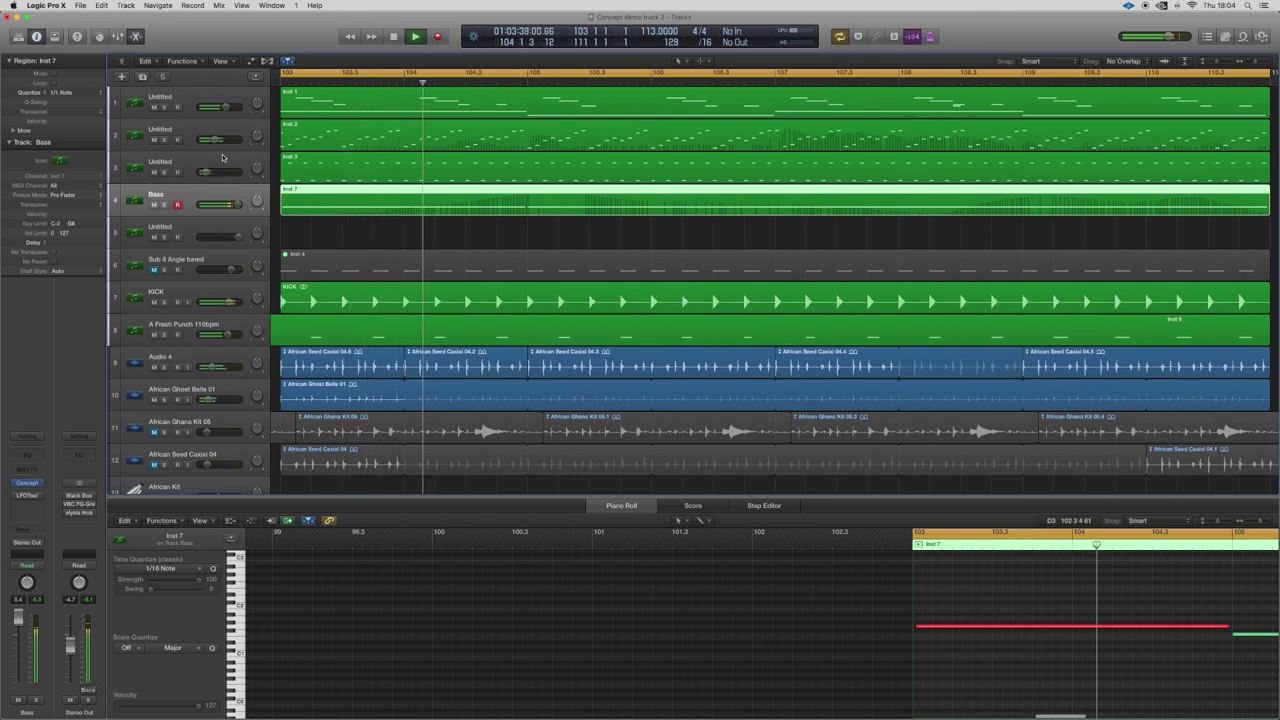
Step: Stop playback, check track 1's notes, and select the empty fifth track
key("space")
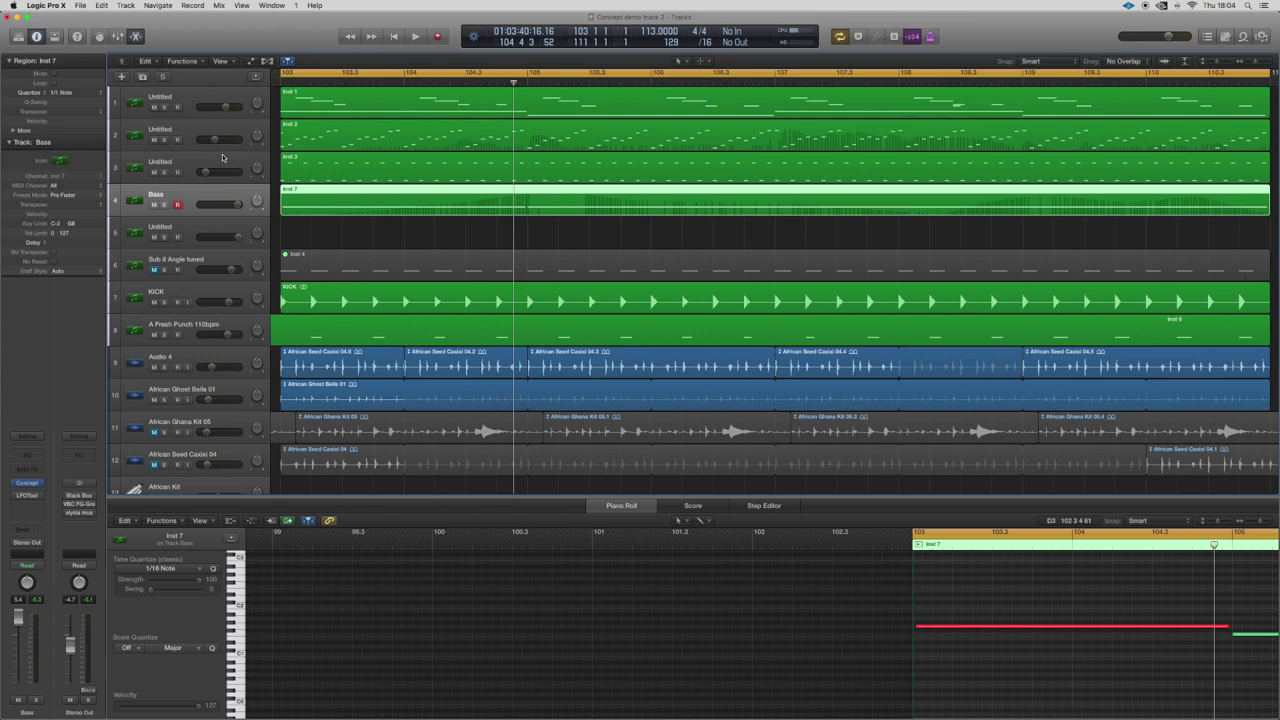
left_click(200, 98)
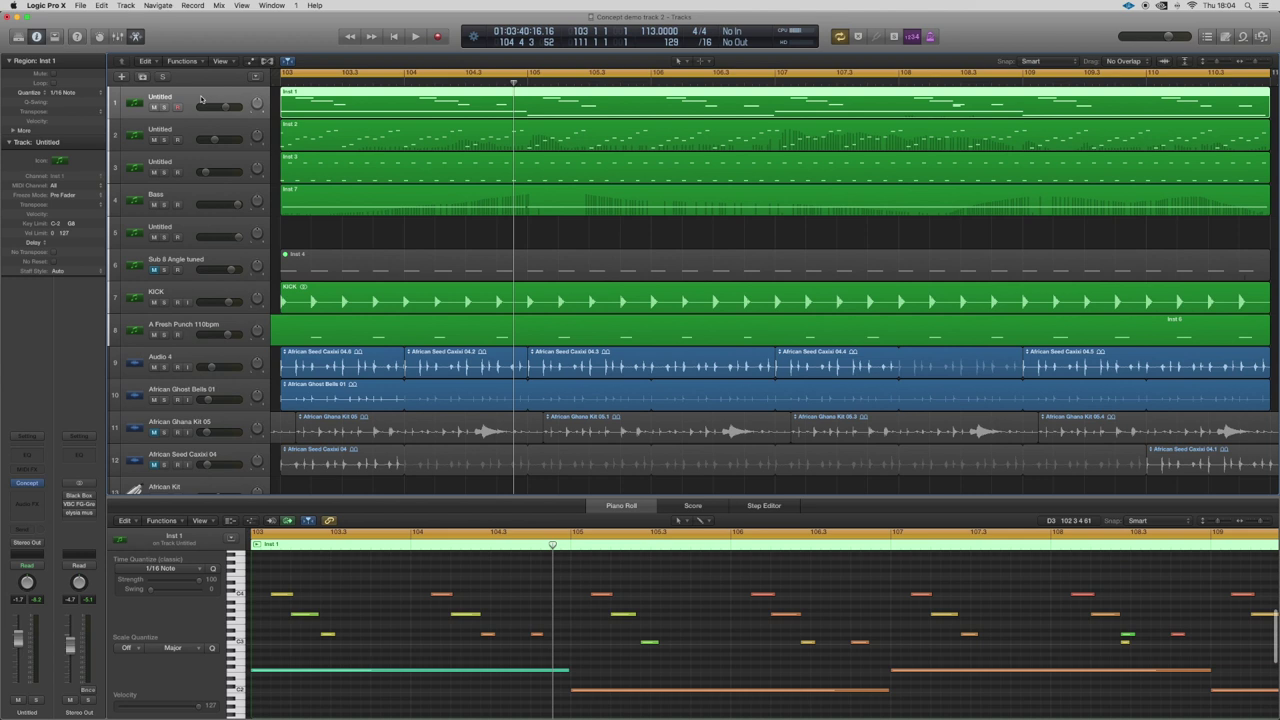
left_click(184, 233)
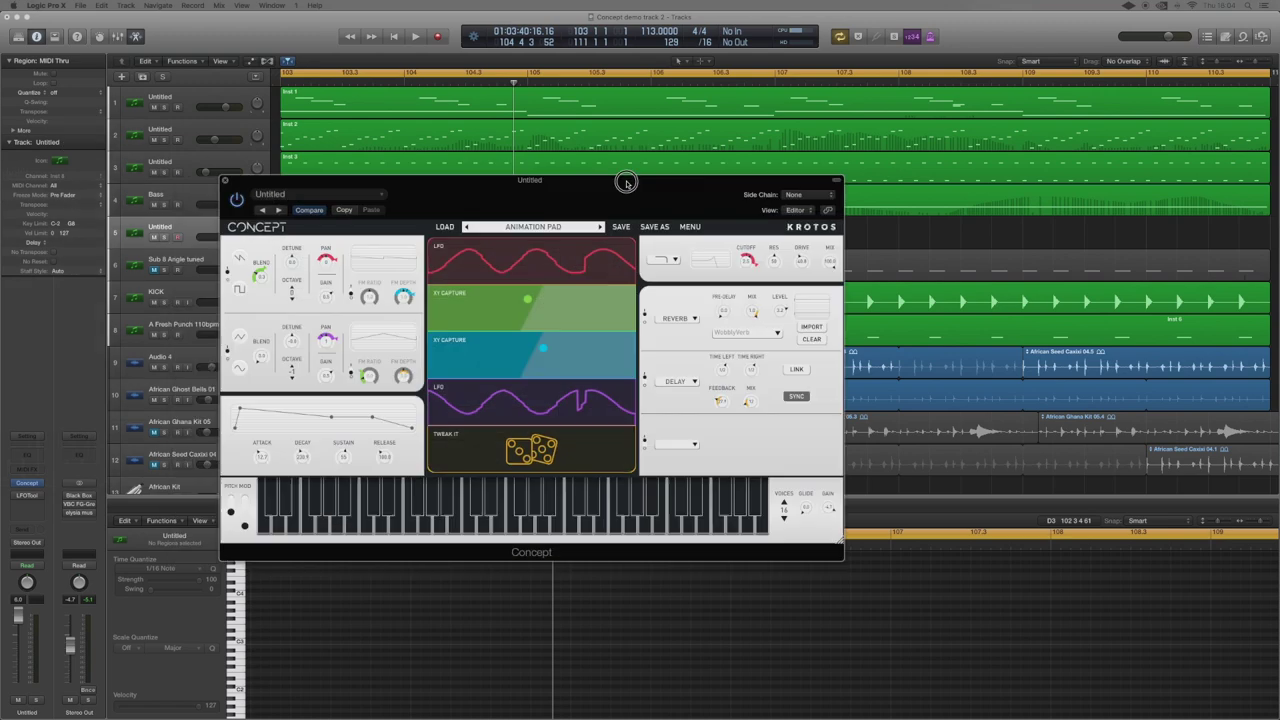
Step: Load the Factory artist preset HIEROGLYPHIC BEING > SONICGLYPHICS - 03 in Concept
left_click(714, 214)
mouse_move(702, 240)
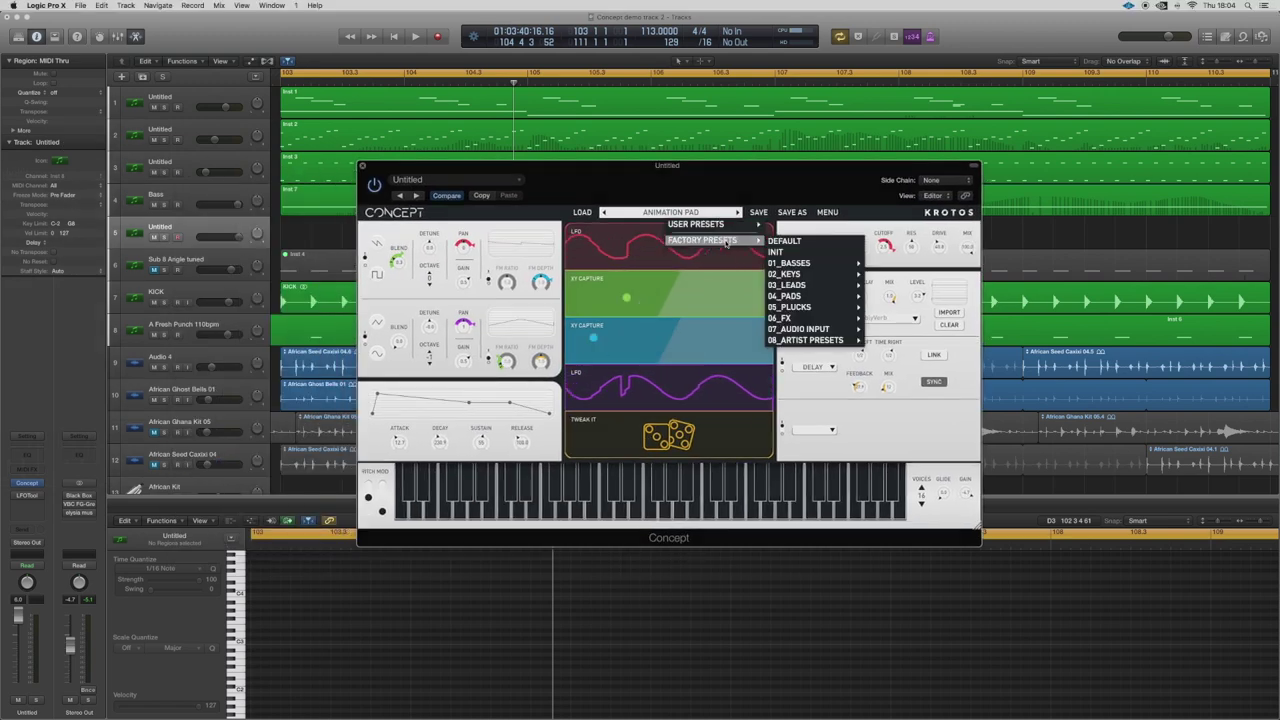
mouse_move(805, 340)
mouse_move(872, 343)
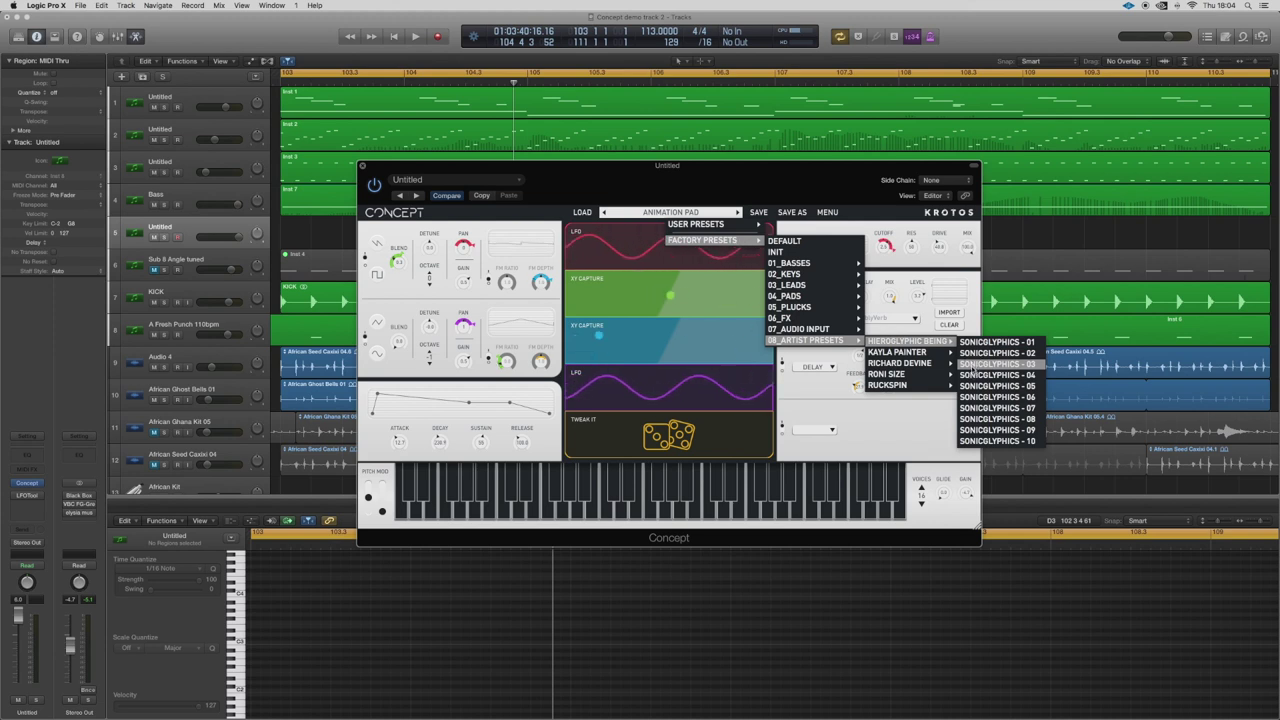
left_click(996, 364)
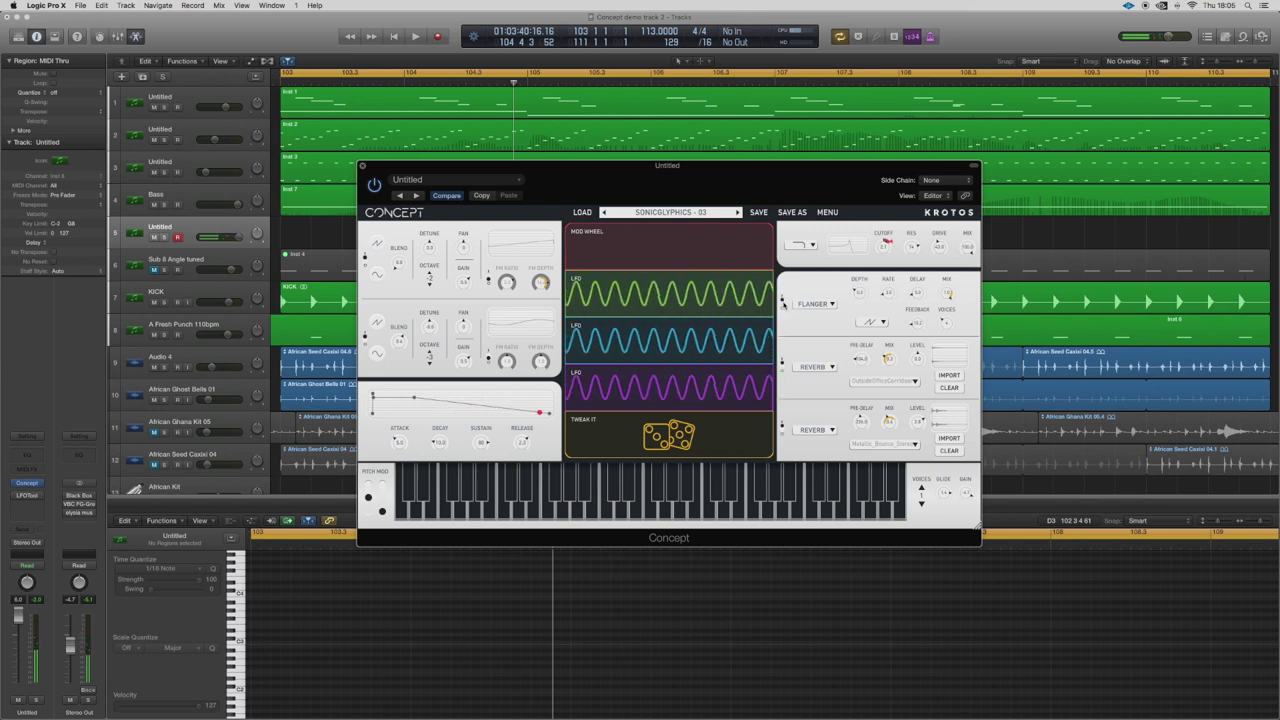
Step: Raise Osc 1 FM depth, step to SONICGLYPHICS - 04, then reload the INIT preset
left_click_drag(489, 277, 572, 300)
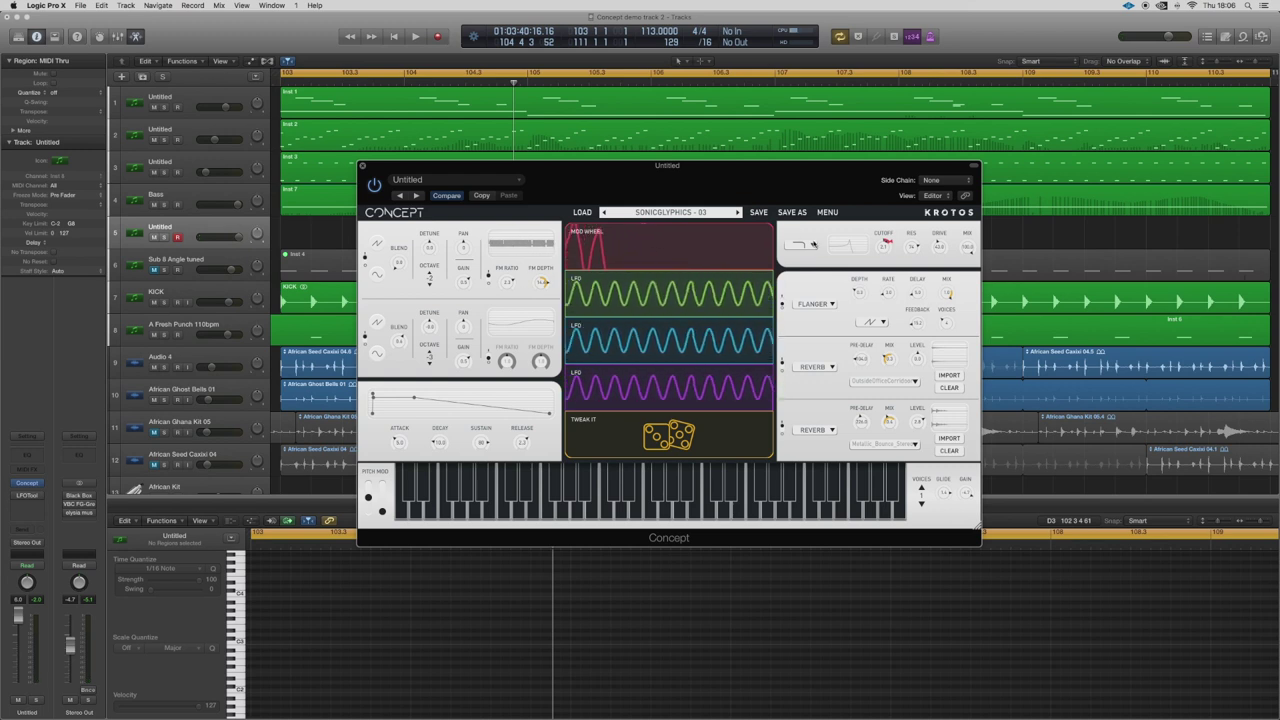
left_click(739, 212)
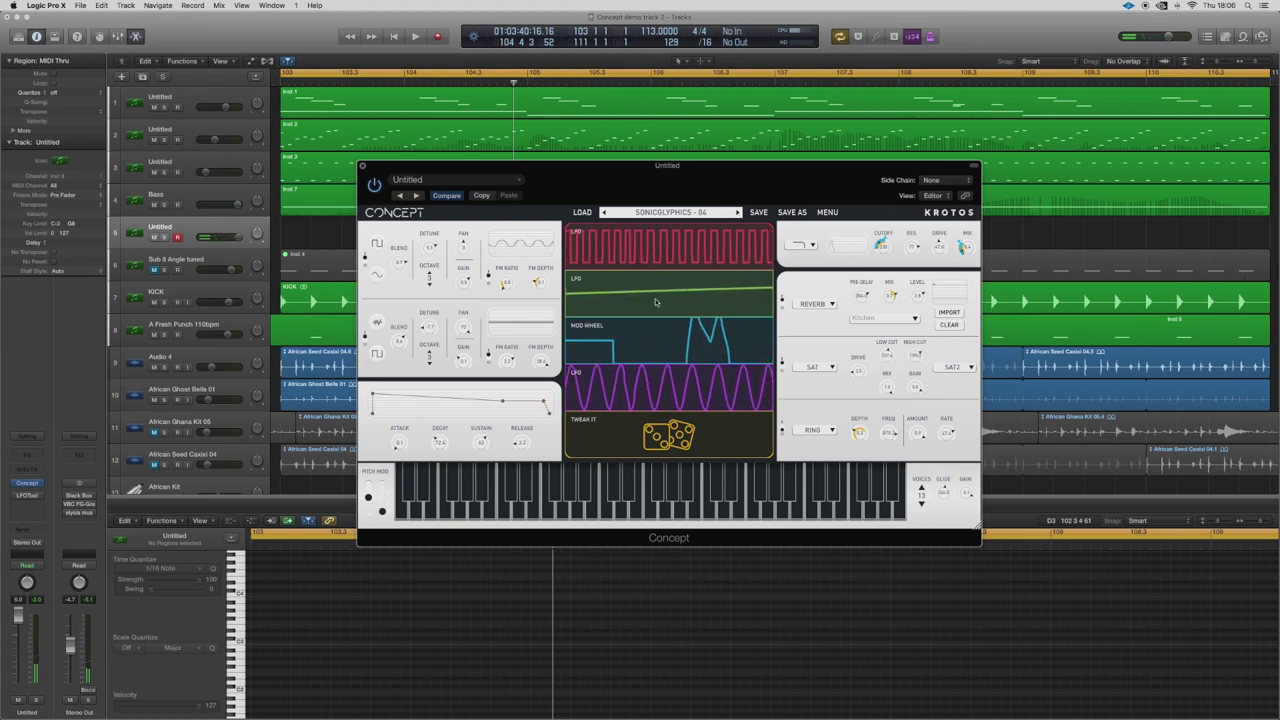
mouse_move(960, 248)
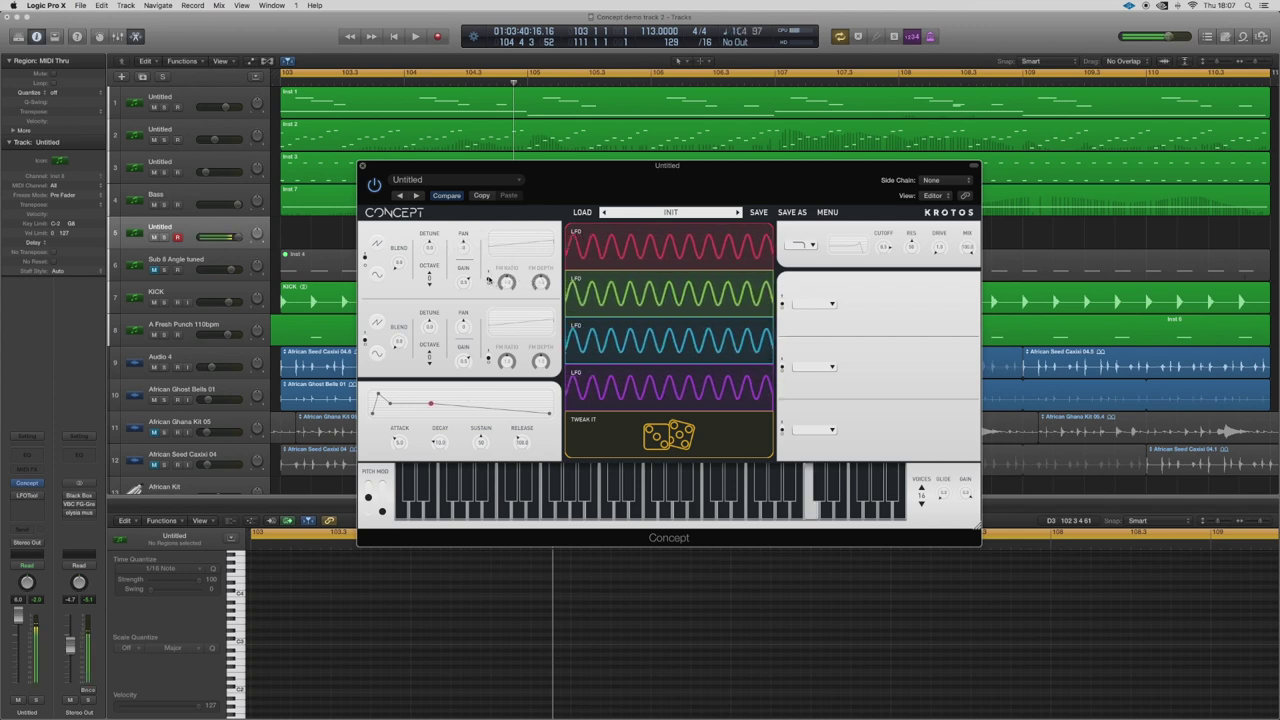
Step: Set the first oscillator's FM depth to a subtle 0.1
mouse_move(505, 281)
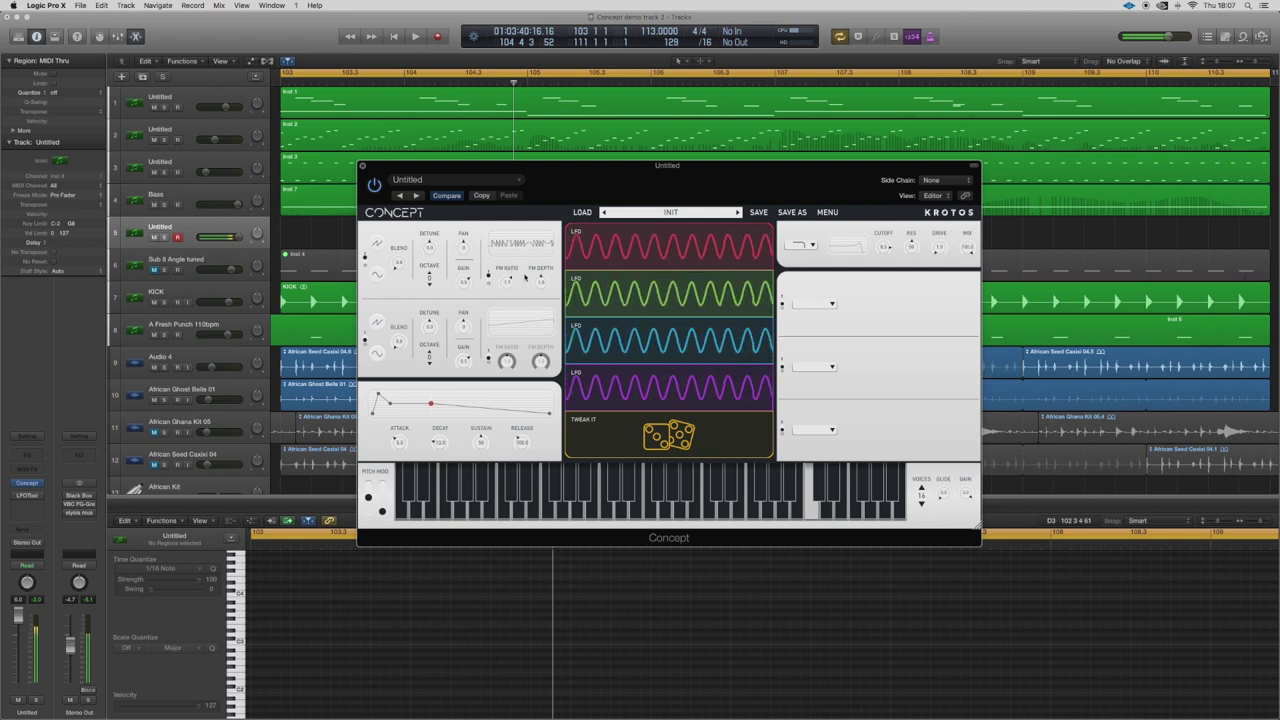
left_click_drag(534, 301, 532, 286)
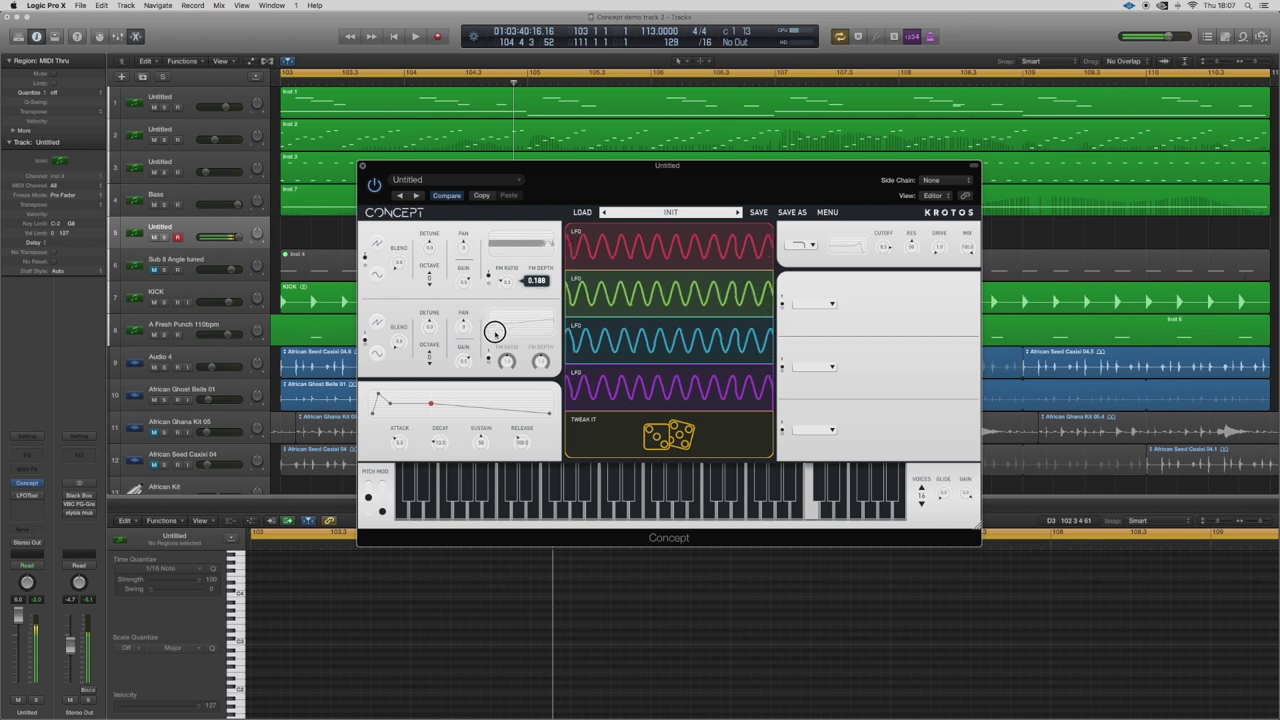
mouse_move(507, 362)
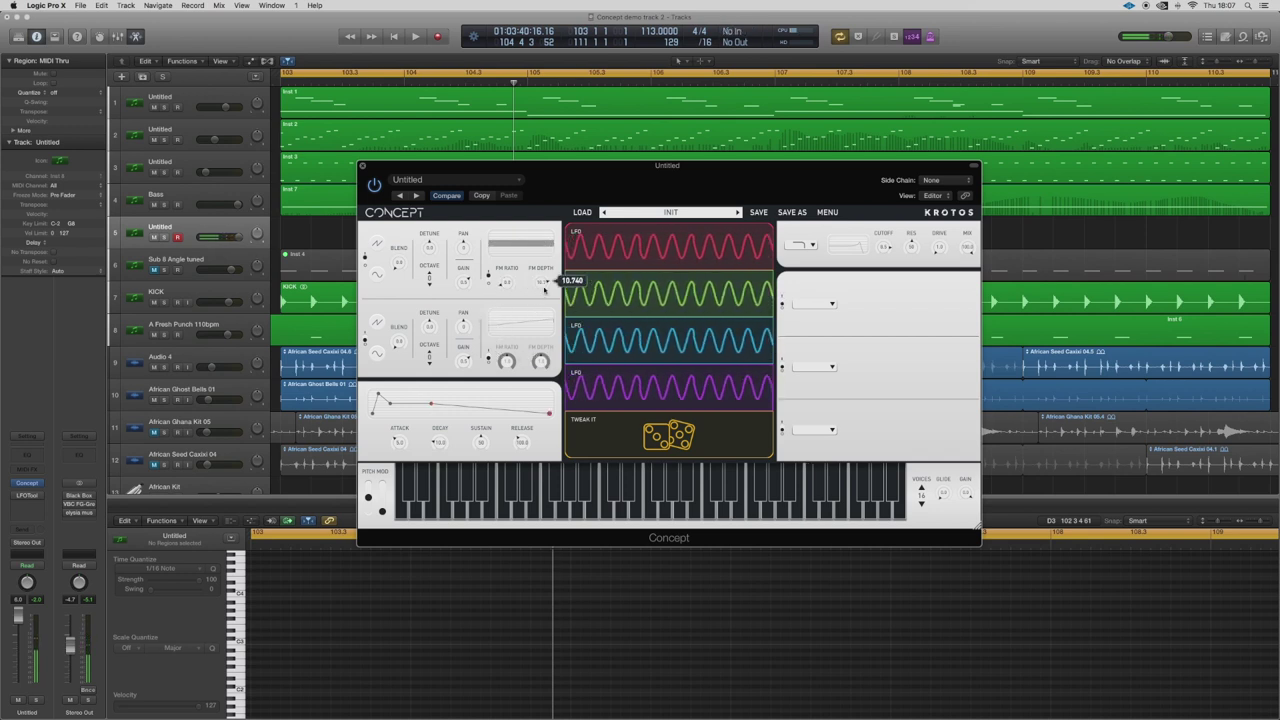
mouse_move(540, 283)
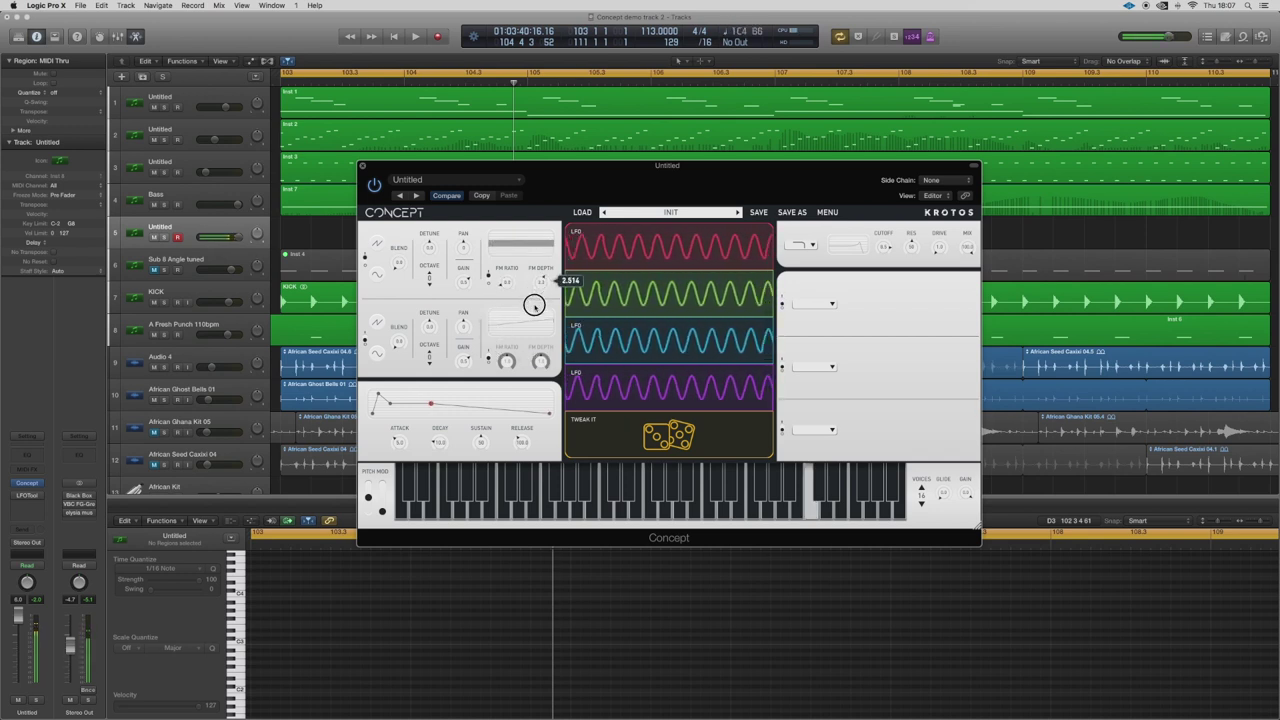
mouse_move(533, 307)
left_mouse_down()
mouse_move(507, 290)
mouse_move(531, 307)
left_mouse_up()
left_click_drag(505, 259, 505, 261)
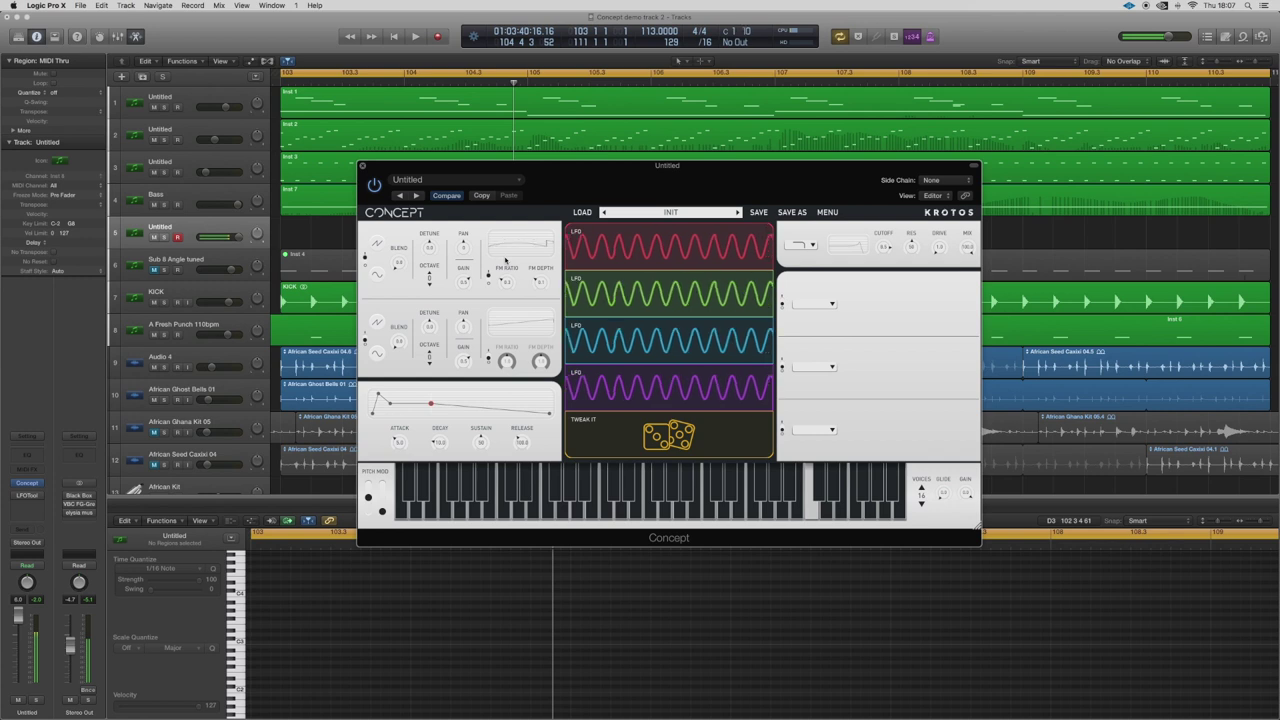
Step: Settle the filter cutoff around 10k and lengthen the envelope release to about 3.2
left_click_drag(883, 246, 884, 200)
left_click_drag(522, 441, 523, 430)
left_click_drag(883, 248, 882, 260)
left_click_drag(521, 427, 521, 426)
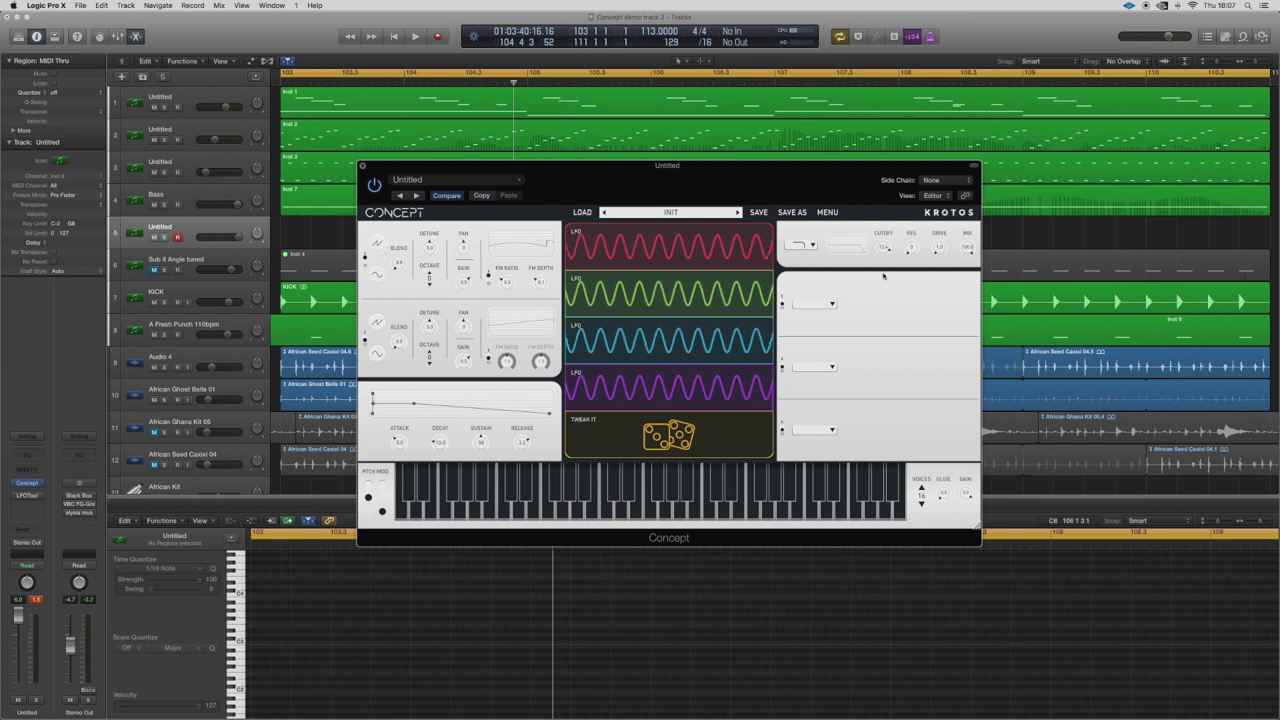
Step: Pull the filter cutoff down to about 280 Hz and shorten the amp release to 1.4, then open the first effect slot's list
left_click_drag(883, 249, 873, 293)
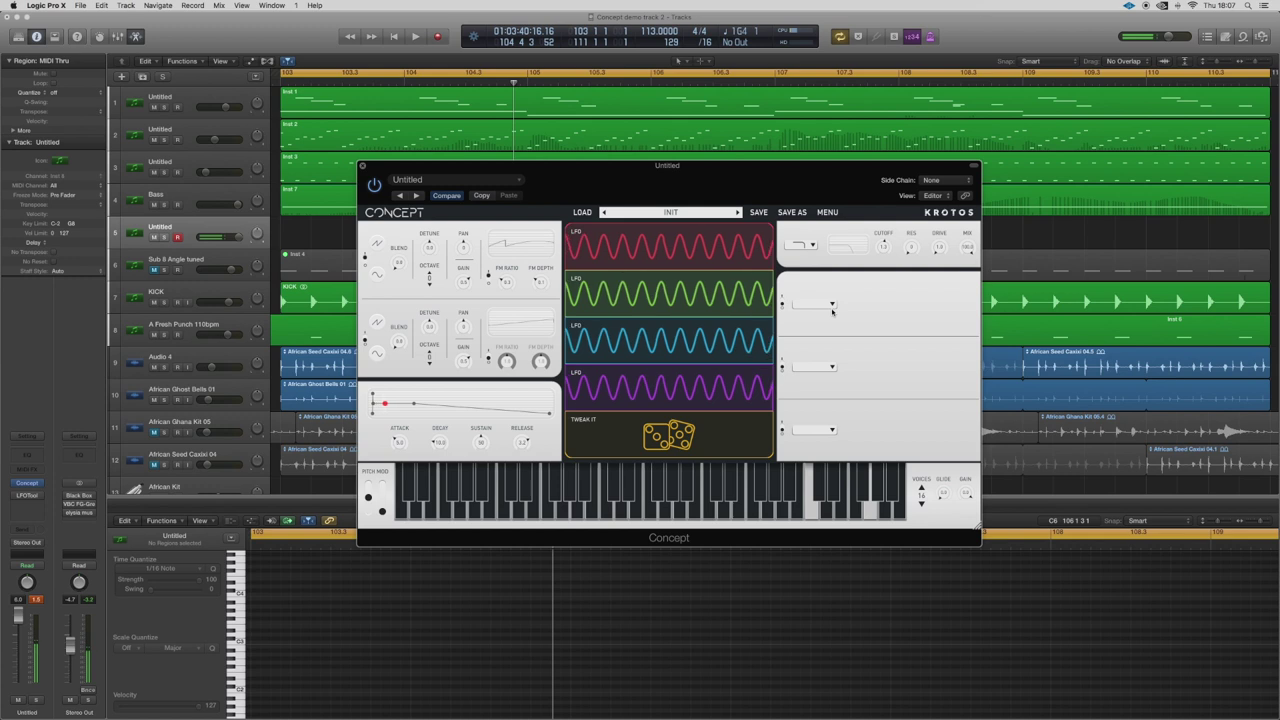
left_click_drag(883, 248, 877, 218)
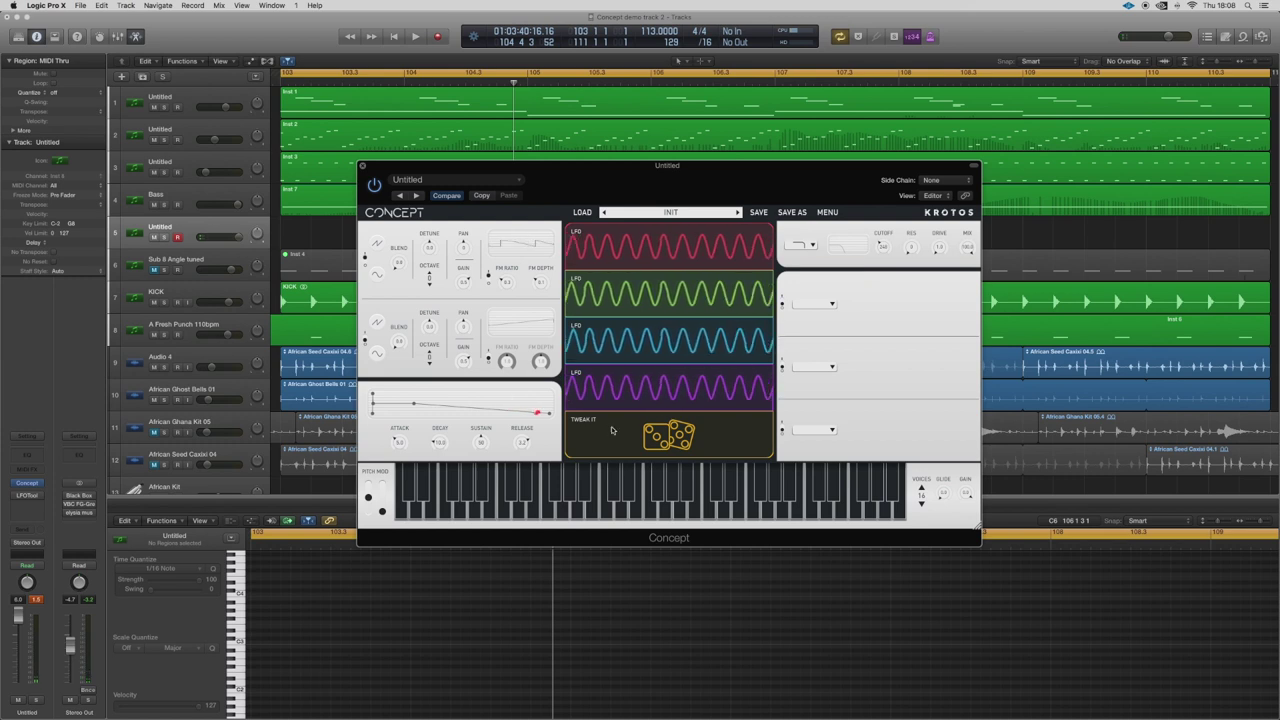
left_click_drag(516, 447, 516, 456)
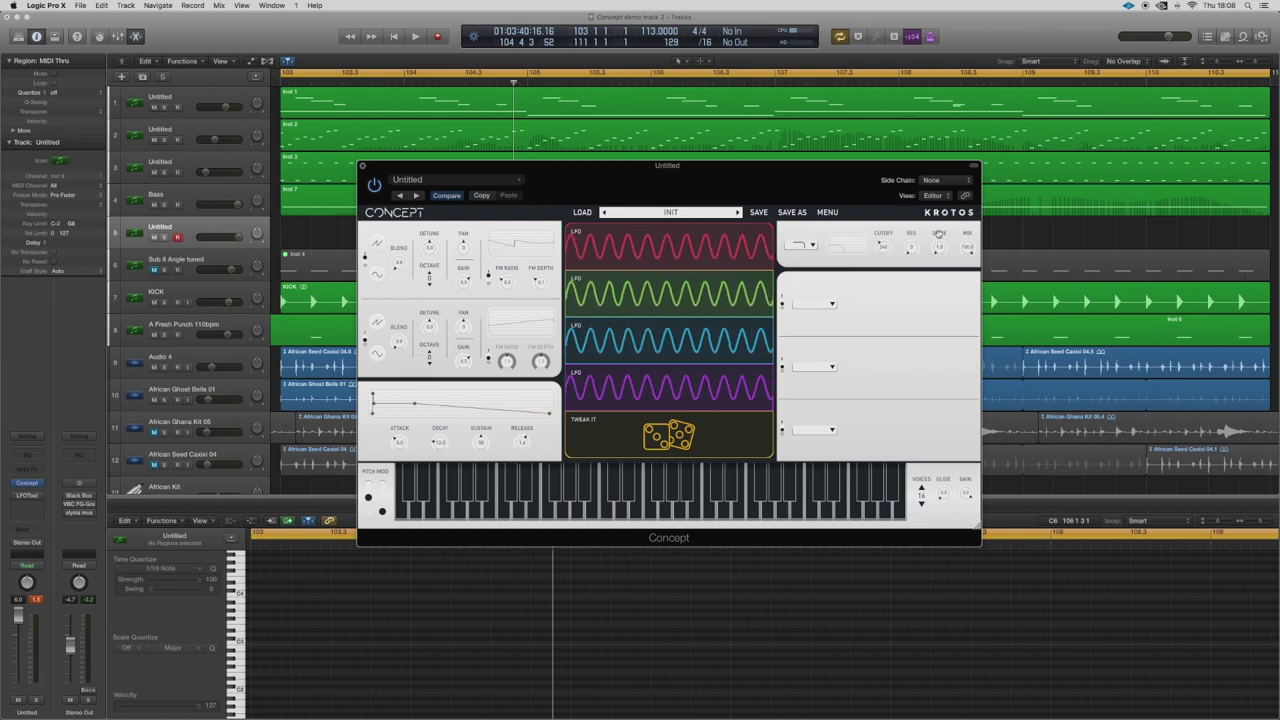
left_click(832, 304)
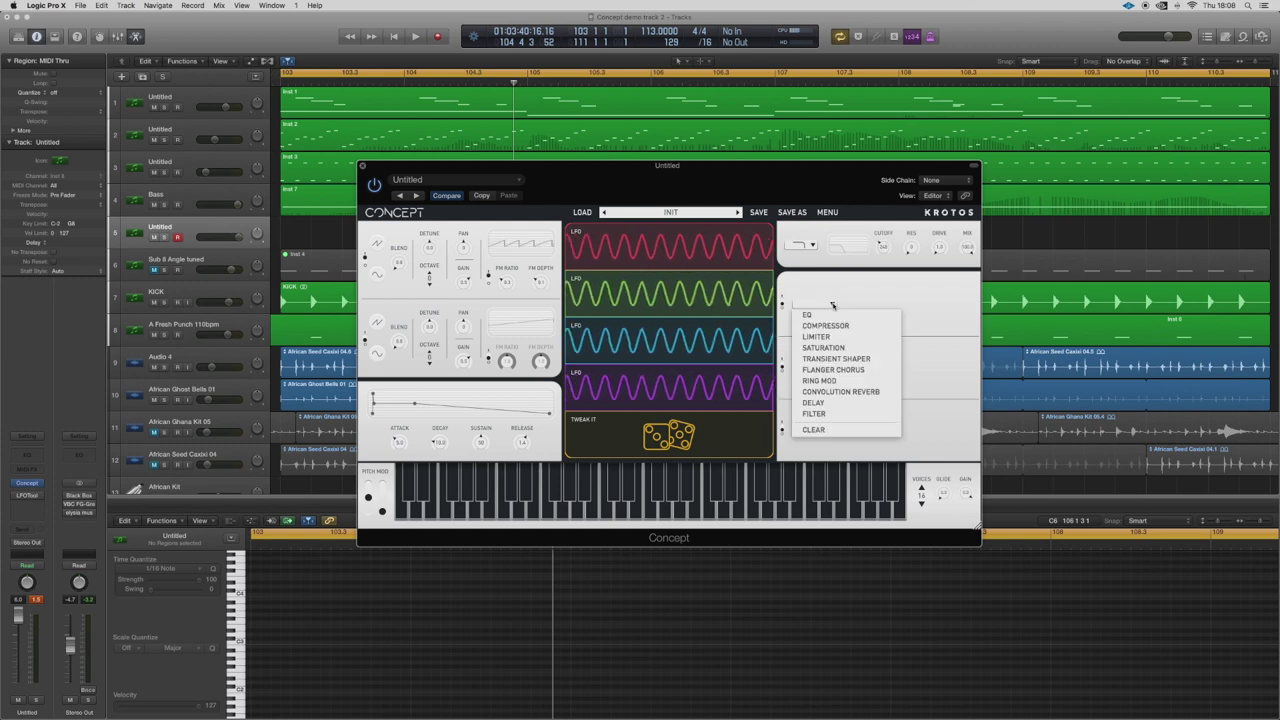
Step: Add a reverb to effect slot 1, shorten amp release to 725.7 ms and raise the cutoff
left_click(839, 391)
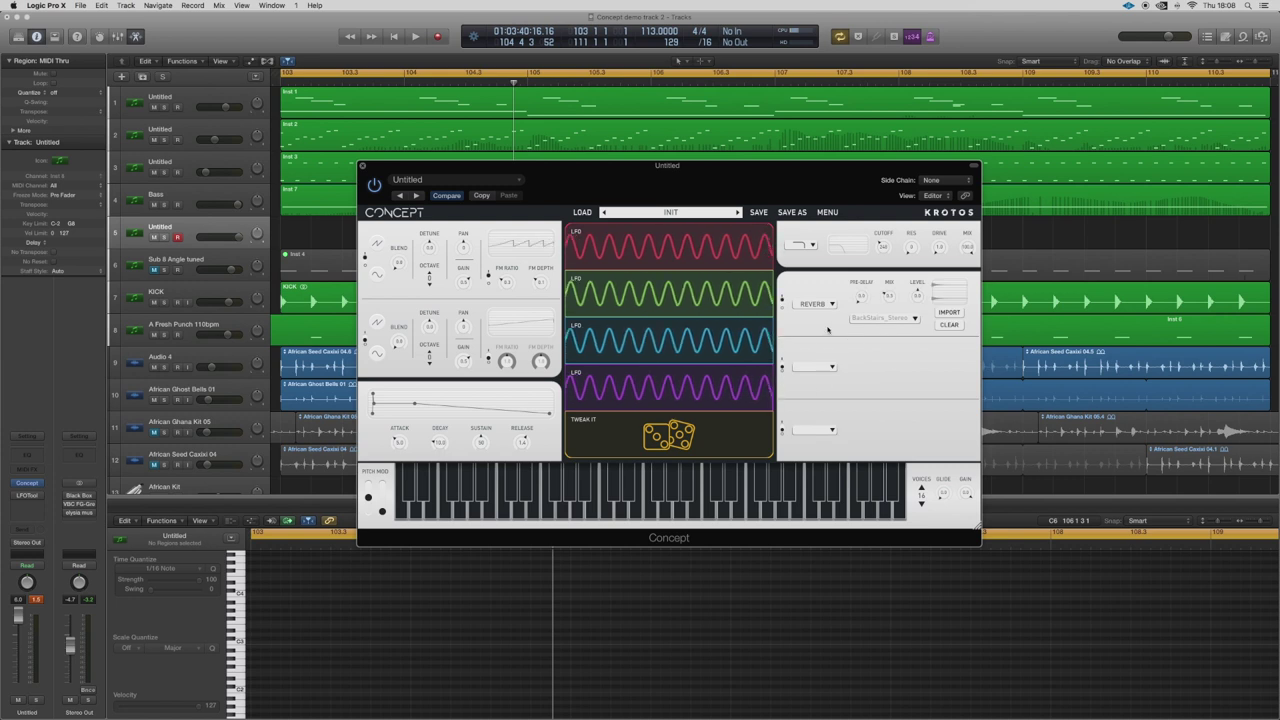
left_click_drag(521, 441, 519, 450)
left_click_drag(884, 250, 885, 232)
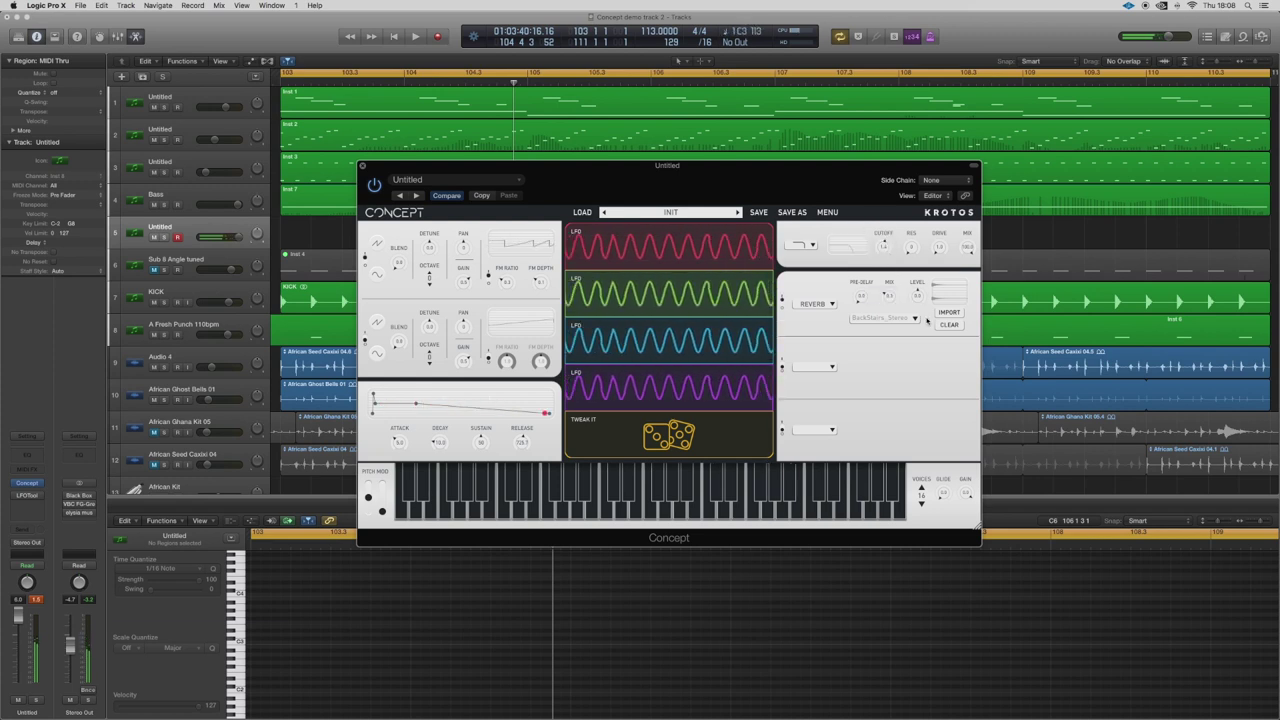
Step: Load the Large Spaces > LargeEmptyArena reverb preset and raise the reverb mix
left_click(884, 318)
mouse_move(905, 339)
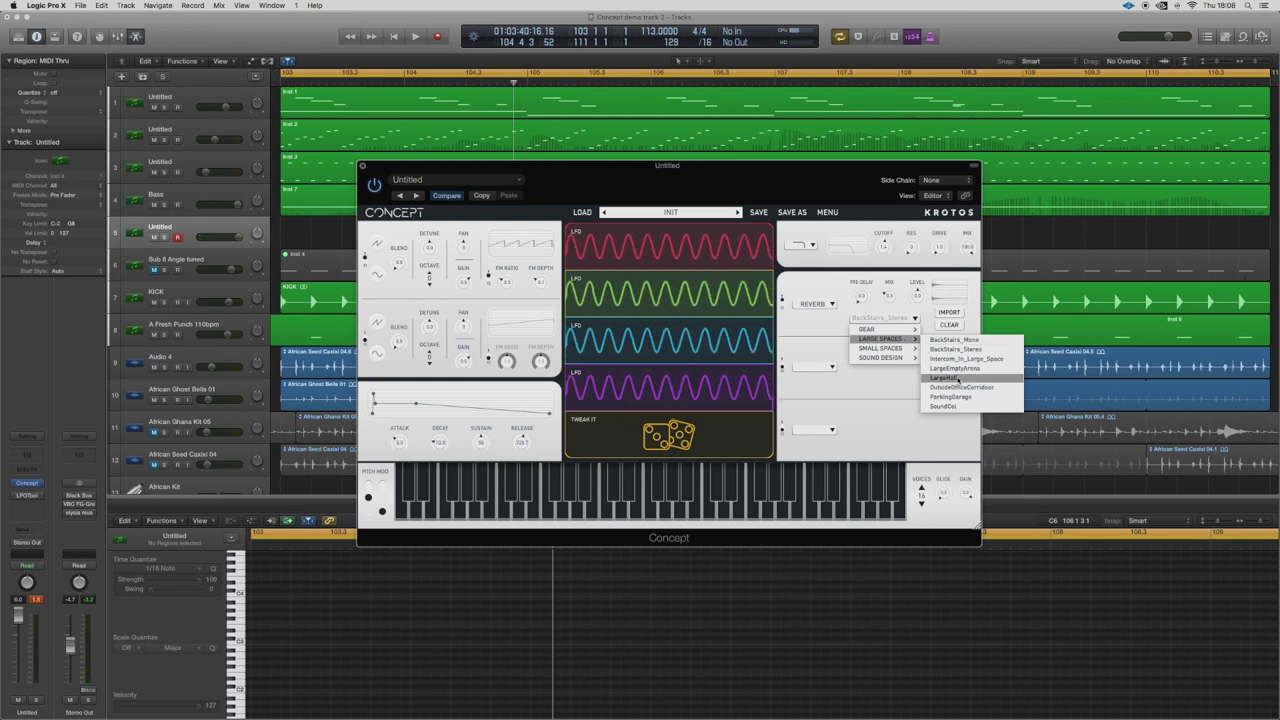
left_click(963, 372)
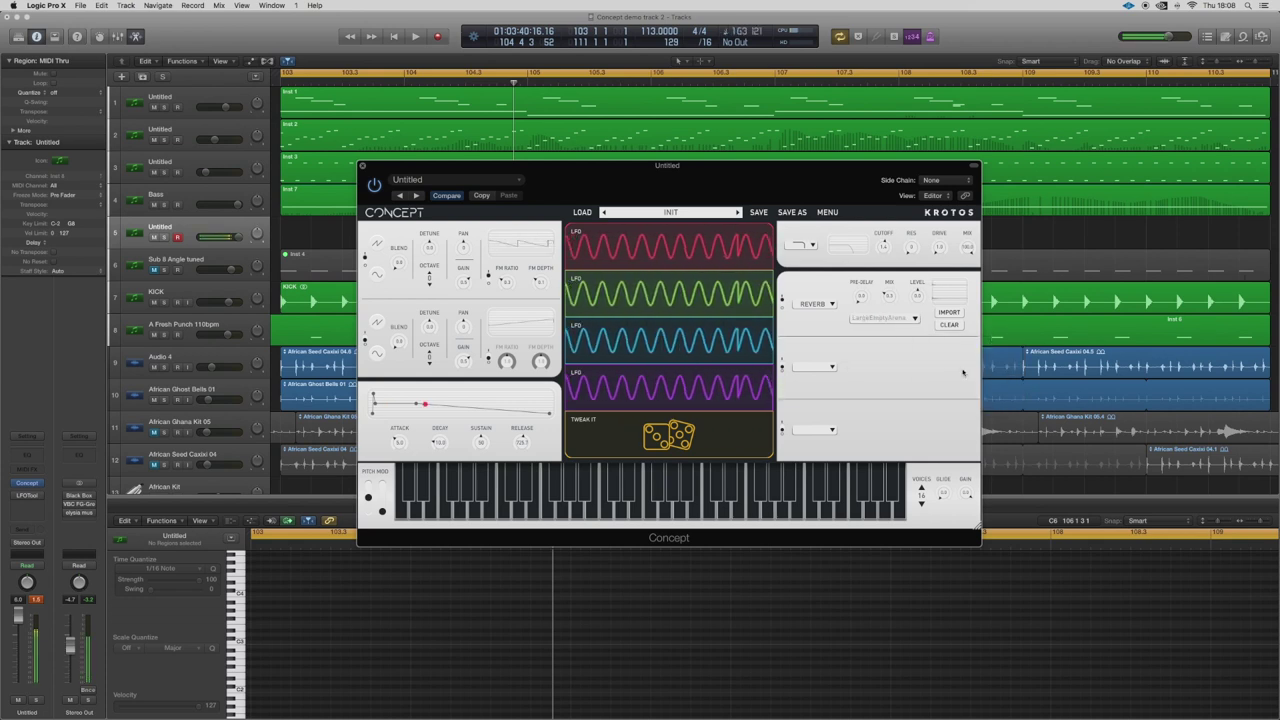
left_click_drag(878, 290, 889, 257)
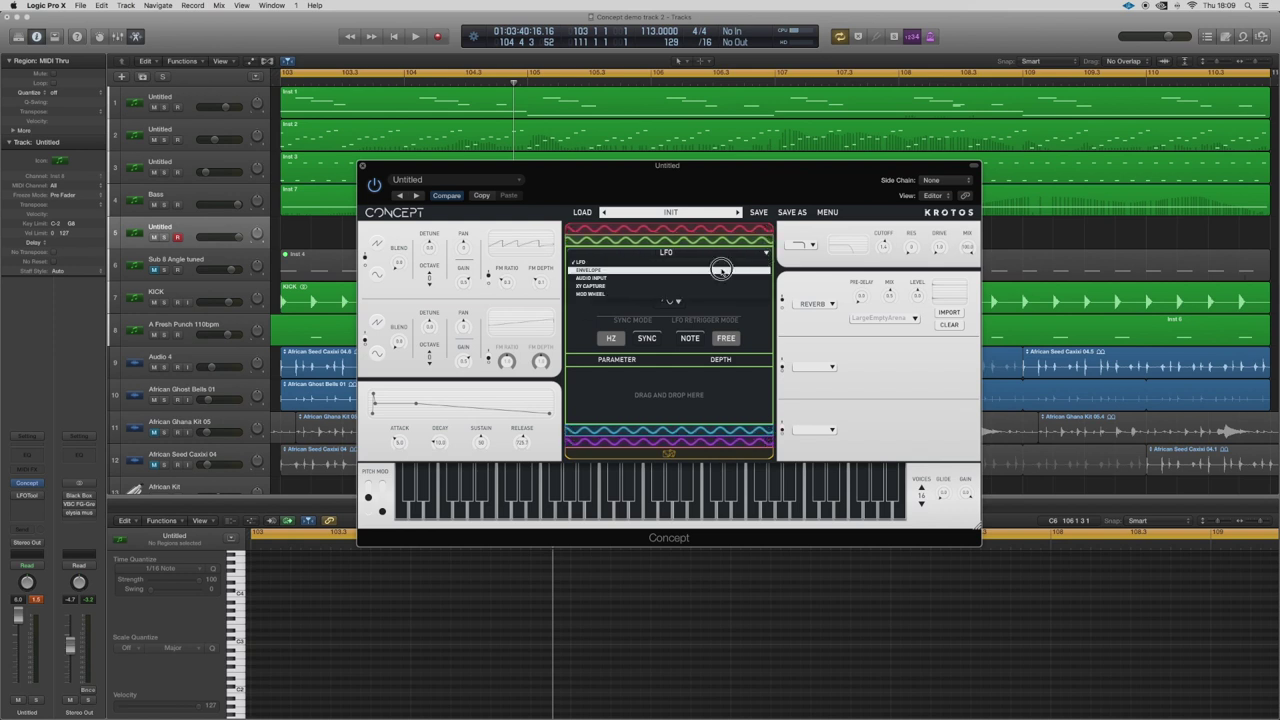
Step: Turn the second modulator into an envelope routed to the filter cutoff
left_click(722, 270)
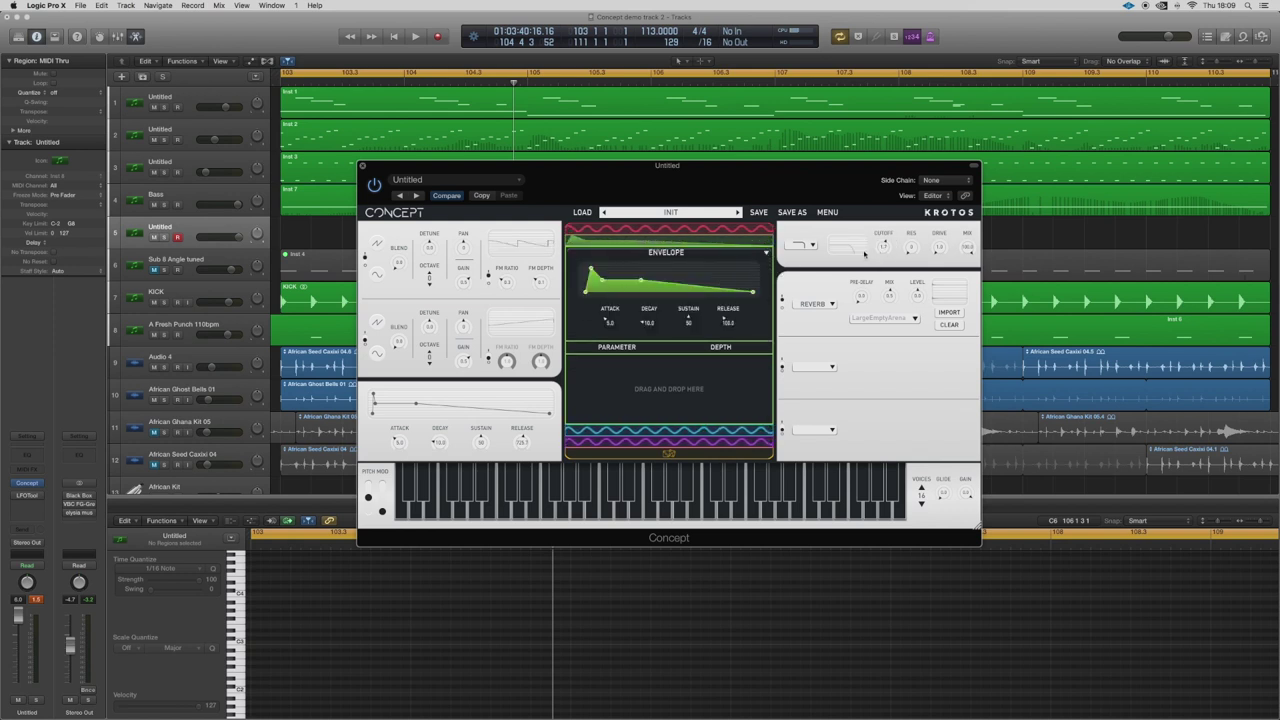
left_click_drag(885, 248, 749, 361)
mouse_move(882, 255)
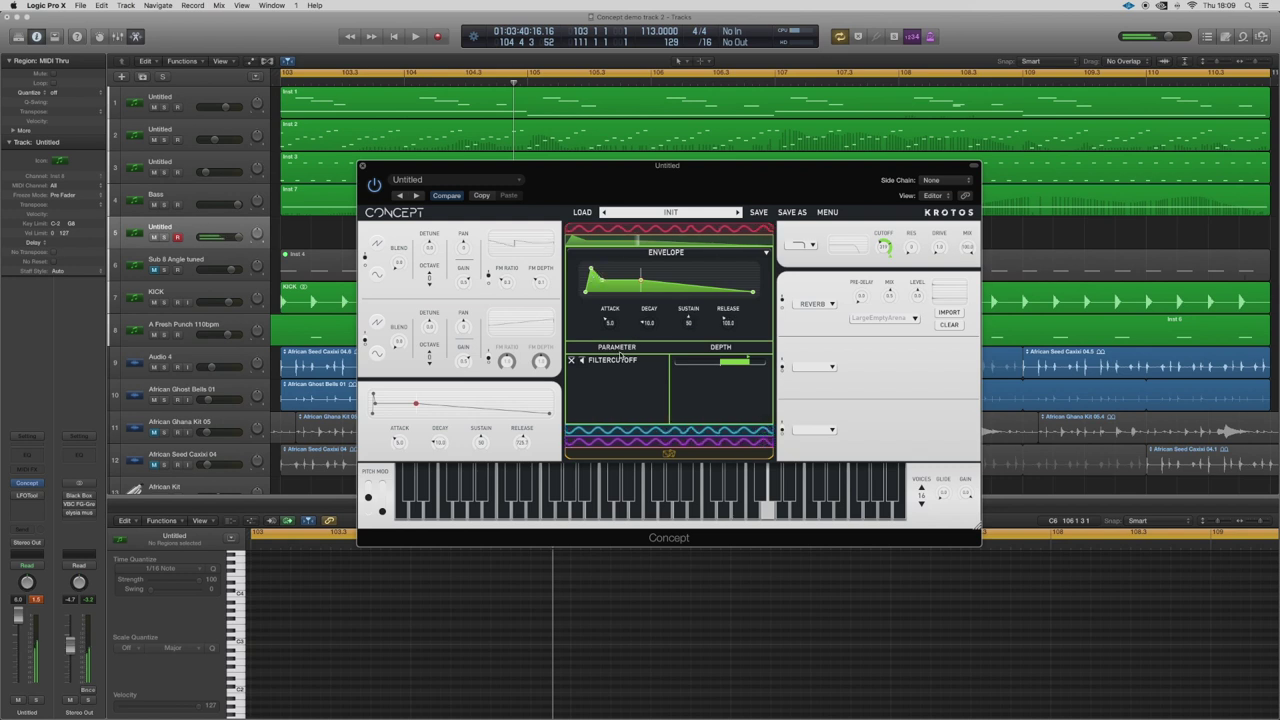
Step: Lengthen the envelope attack to 226.7 and lower its sustain to about 41%
left_click_drag(611, 322, 649, 305)
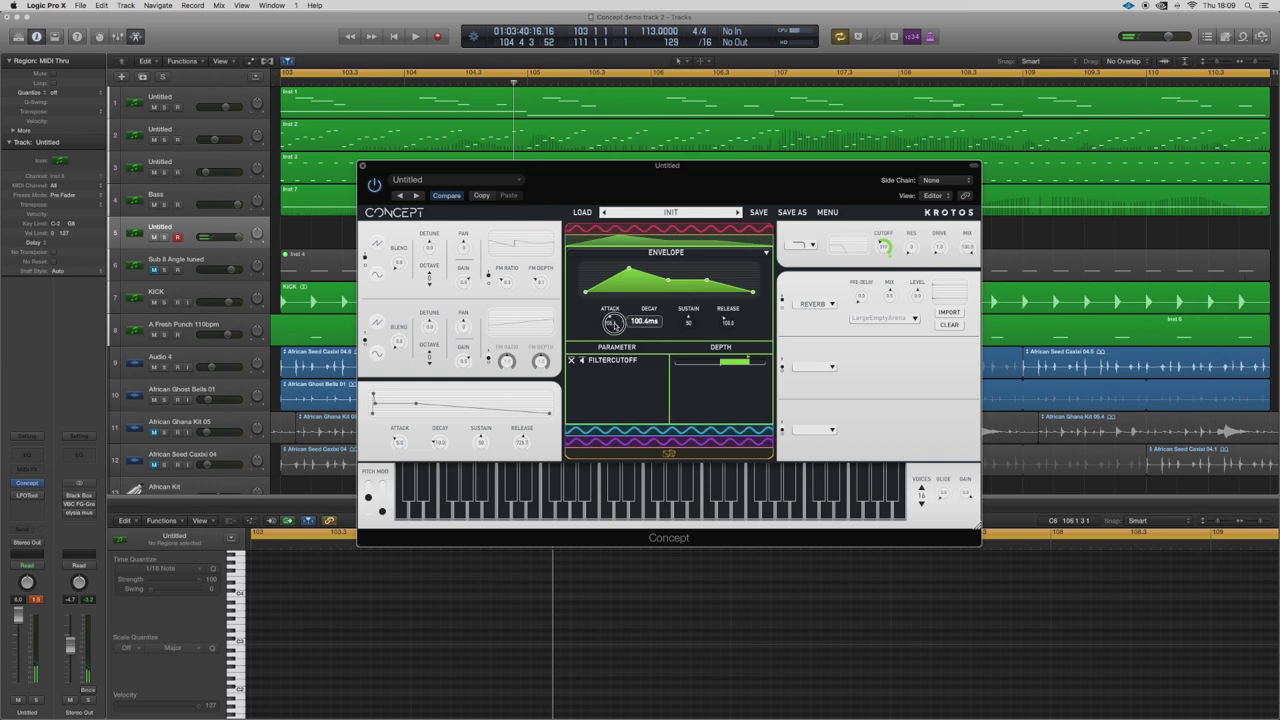
left_click_drag(610, 322, 611, 314)
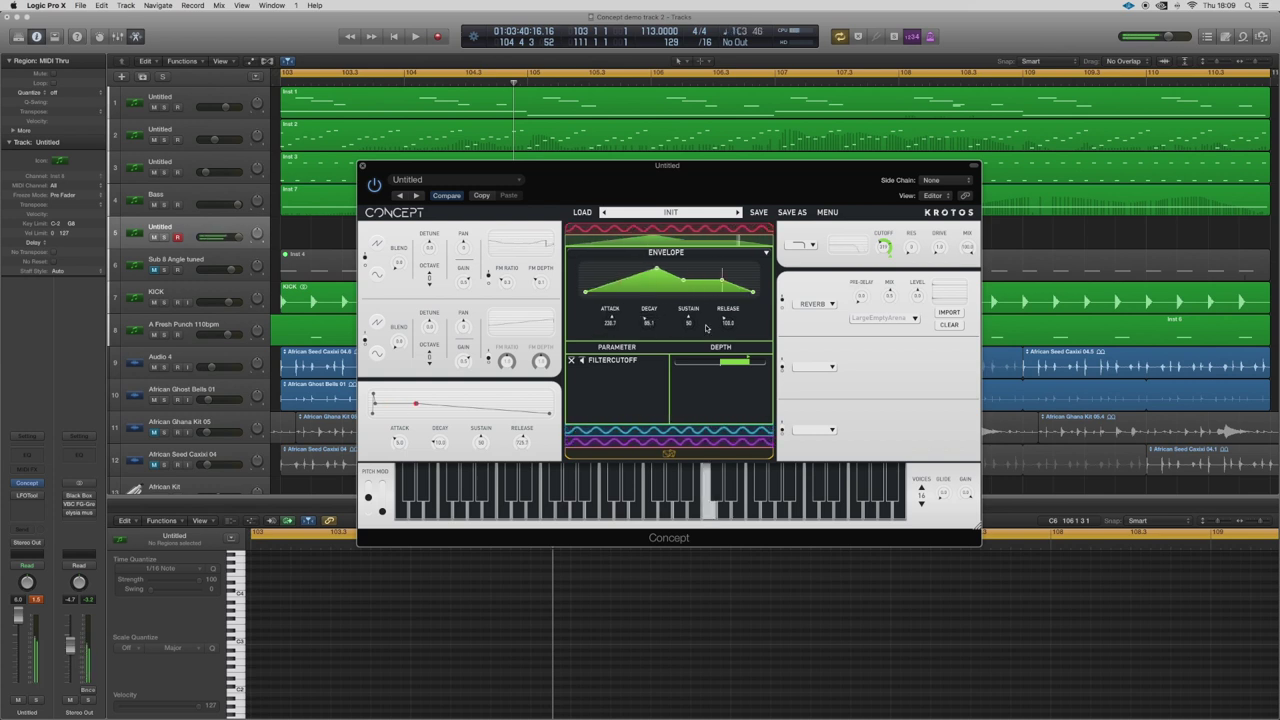
left_click_drag(680, 282, 683, 357)
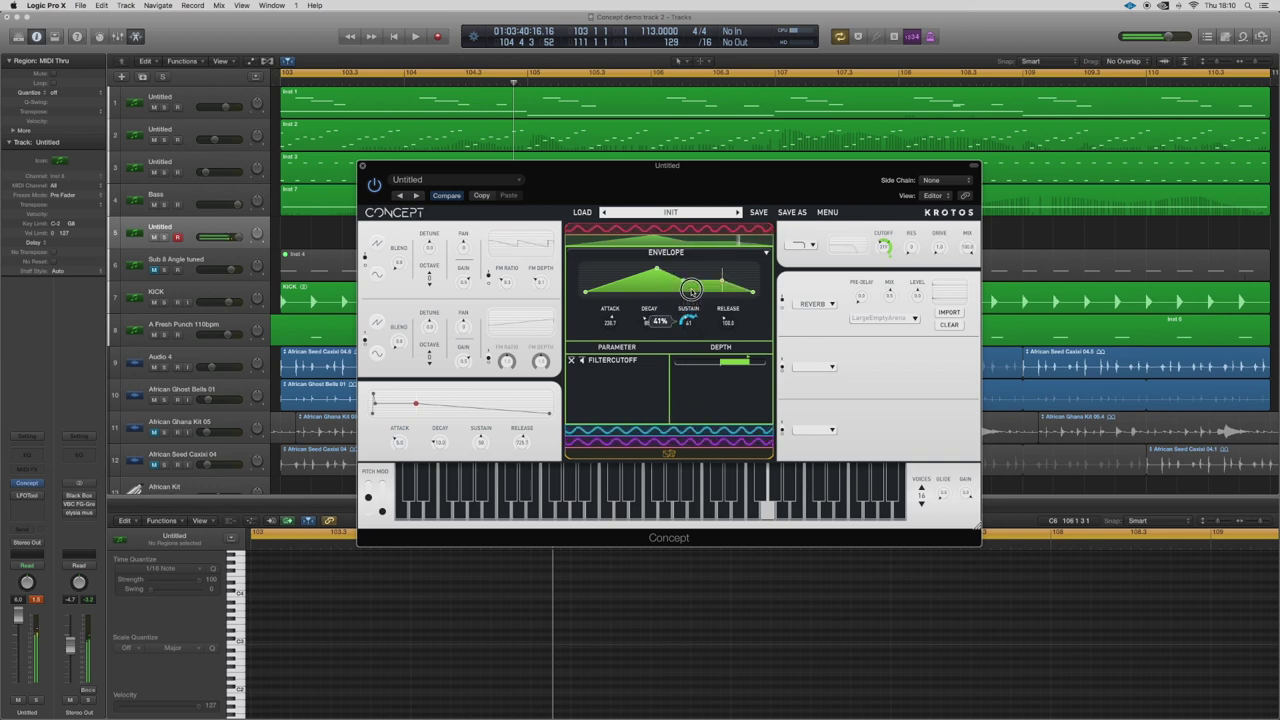
Step: Raise the filter-cutoff envelope's sustain point to 47
left_click_drag(692, 283, 693, 284)
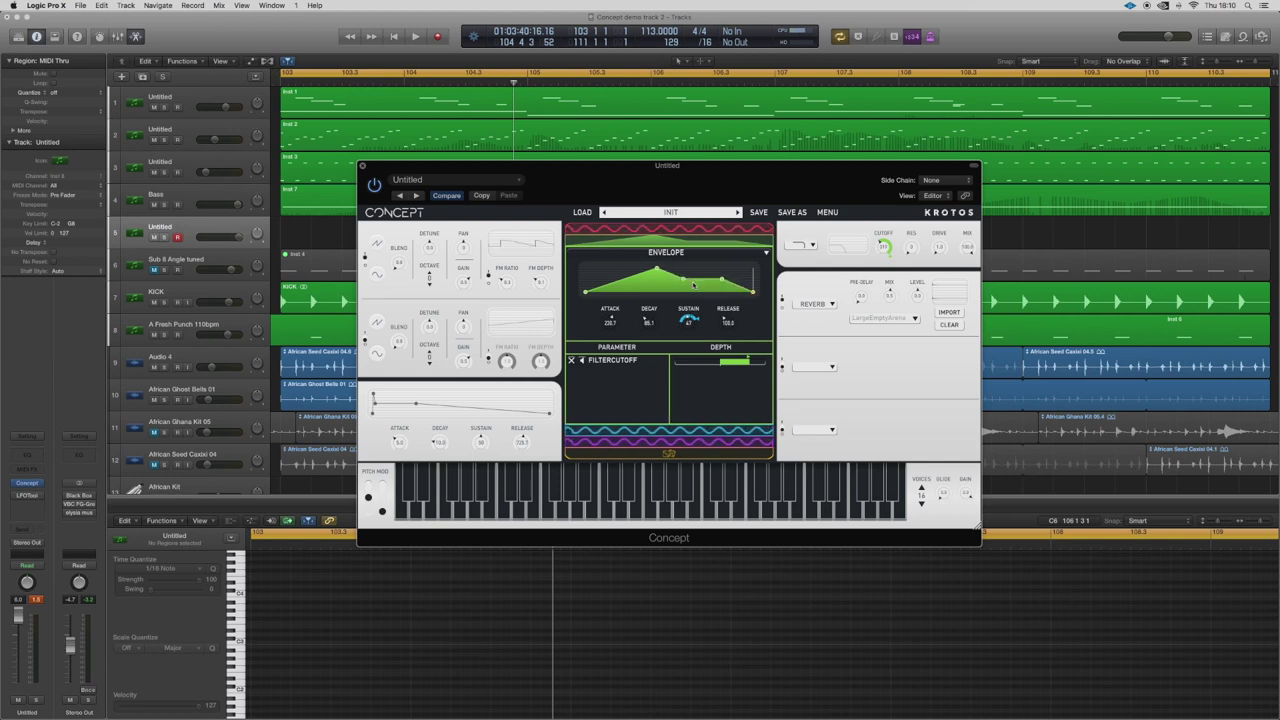
Step: Switch the fourth modulator to XY Capture and record a circular motion on the pad
left_click(705, 442)
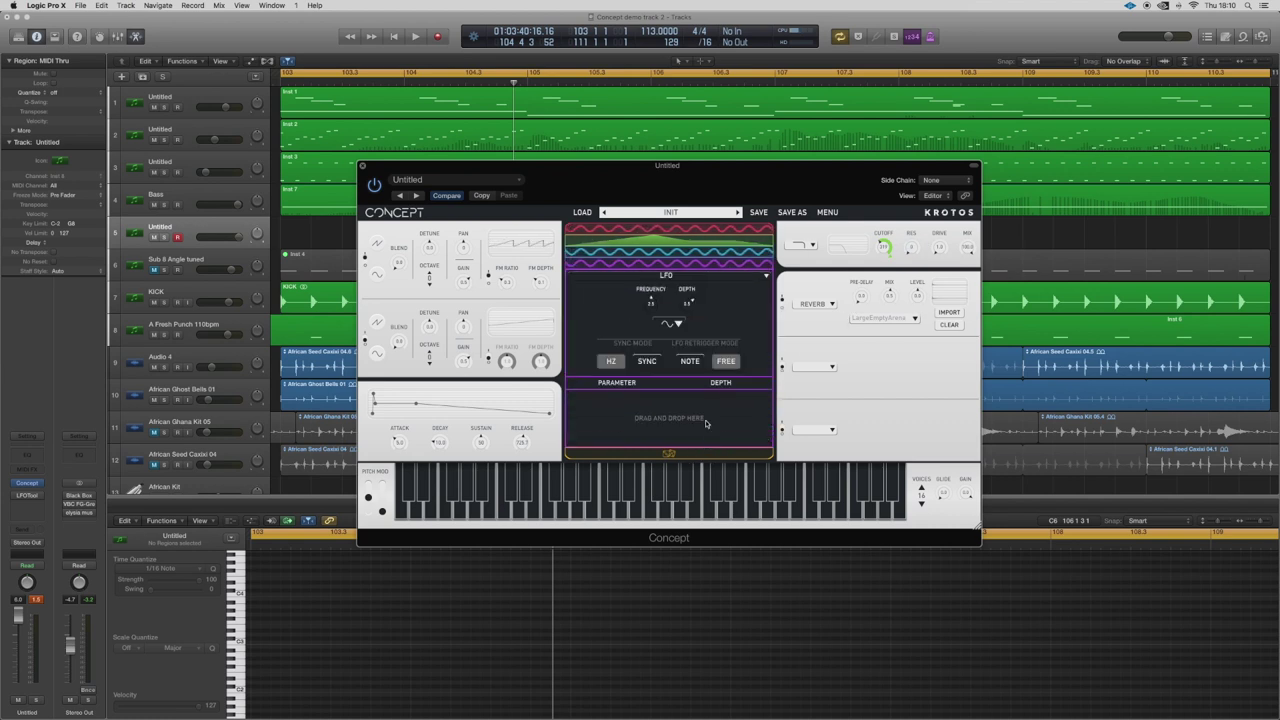
left_click(765, 277)
left_click(728, 309)
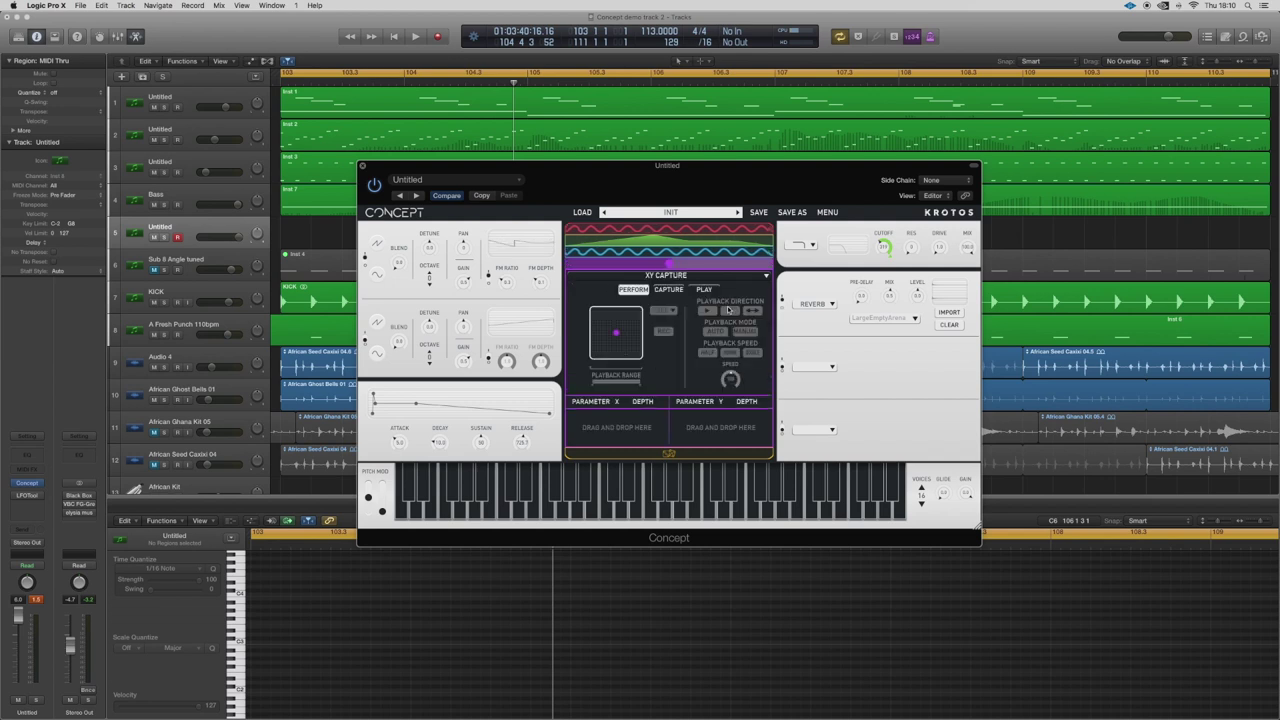
left_click(669, 291)
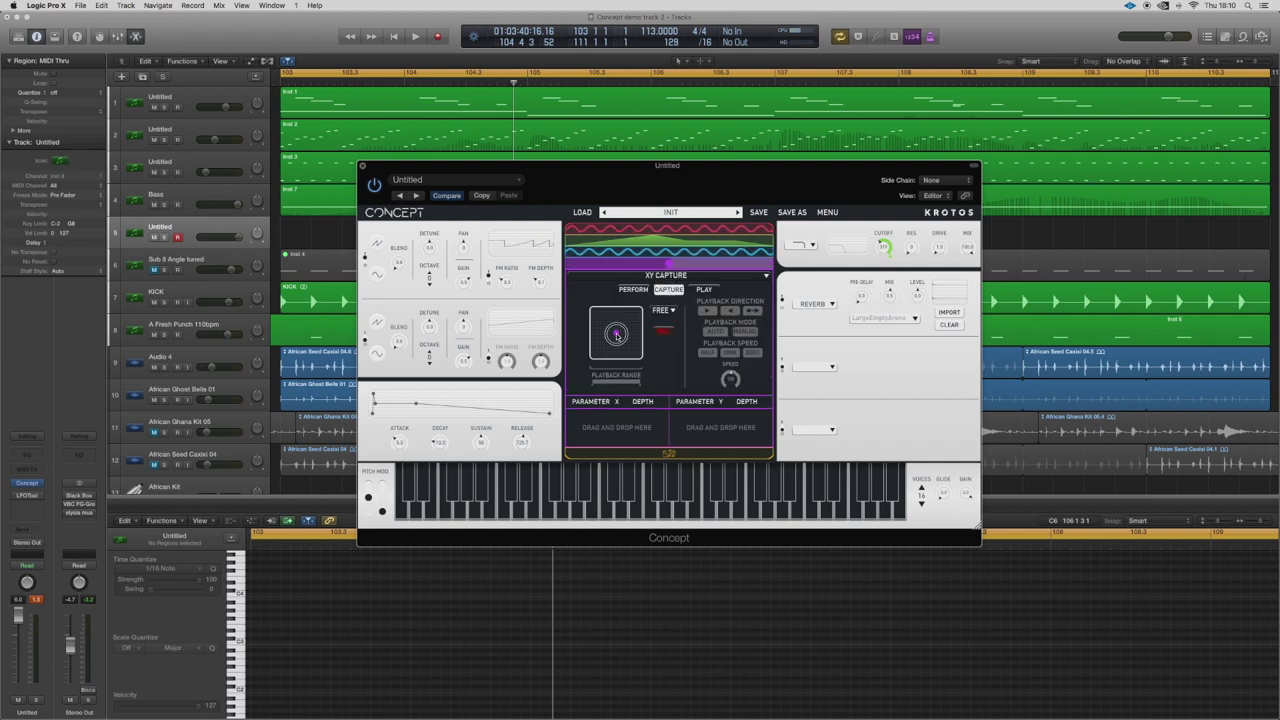
mouse_move(598, 325)
left_mouse_down()
mouse_move(610, 364)
mouse_move(630, 354)
mouse_move(624, 316)
mouse_move(626, 328)
left_mouse_up()
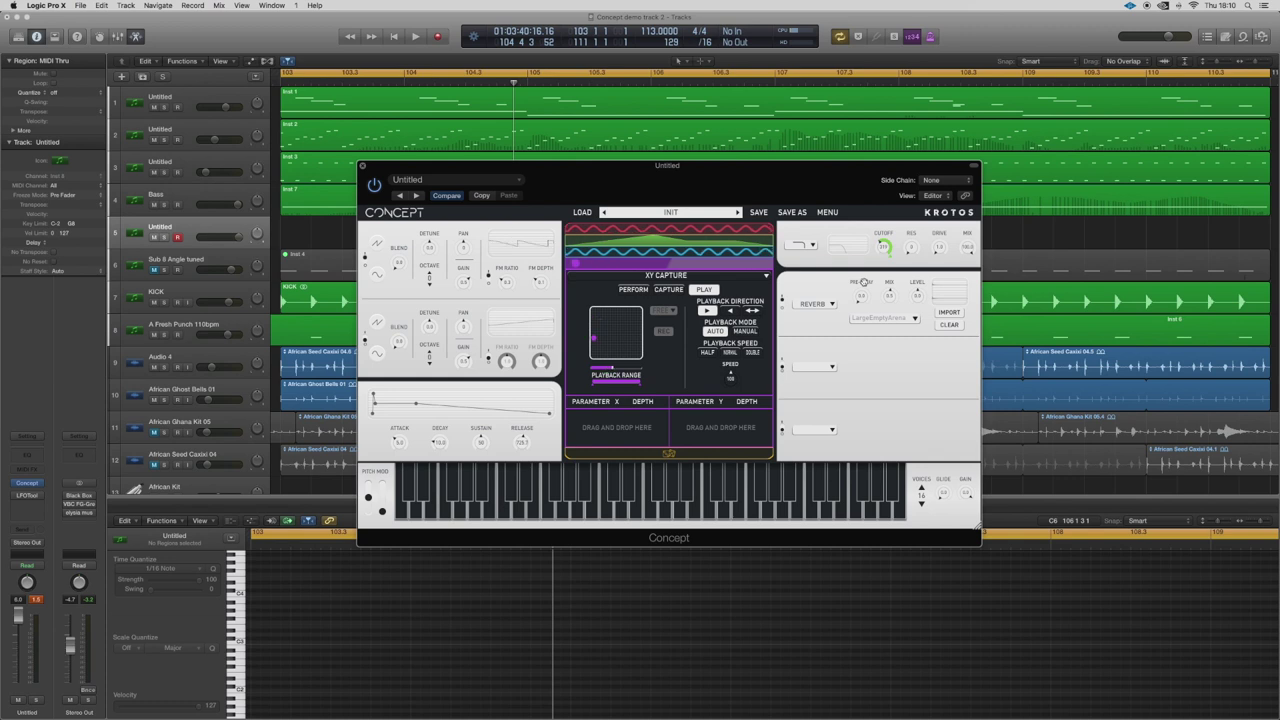
Step: Route the XY X axis to reverb pre-delay and adjust the playback speed
left_click_drag(863, 283, 615, 427)
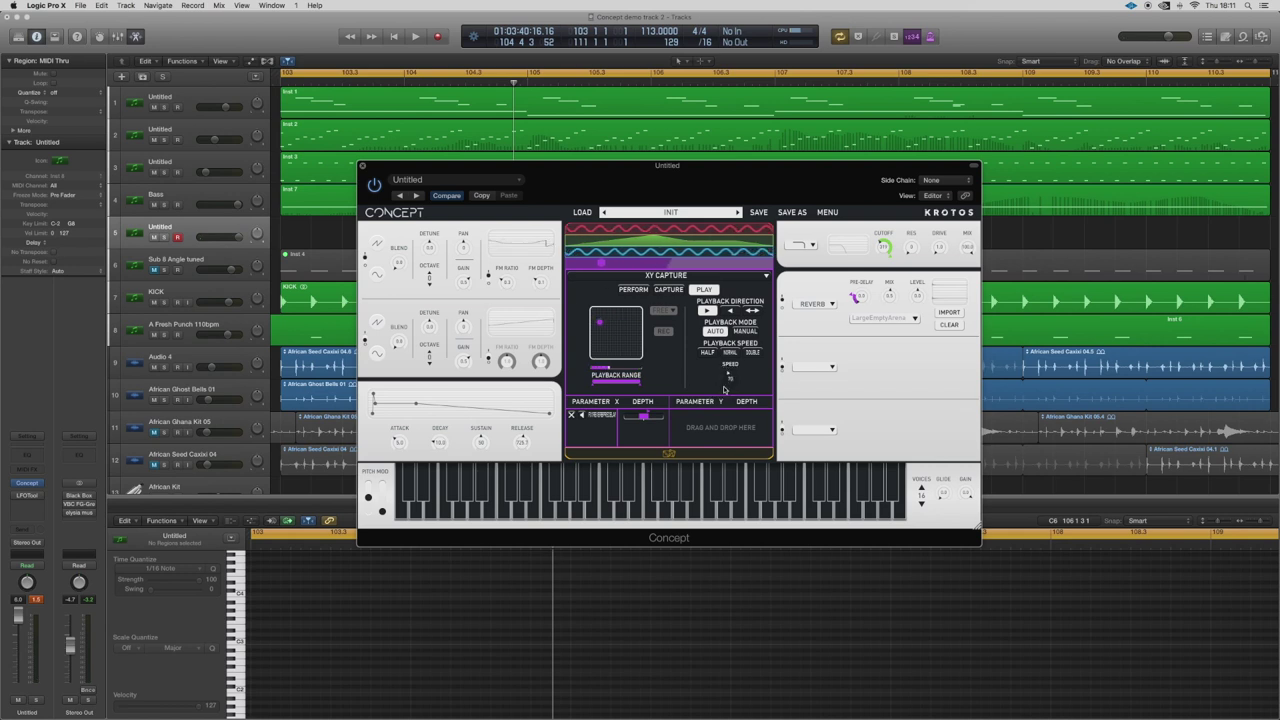
left_click_drag(730, 378, 727, 385)
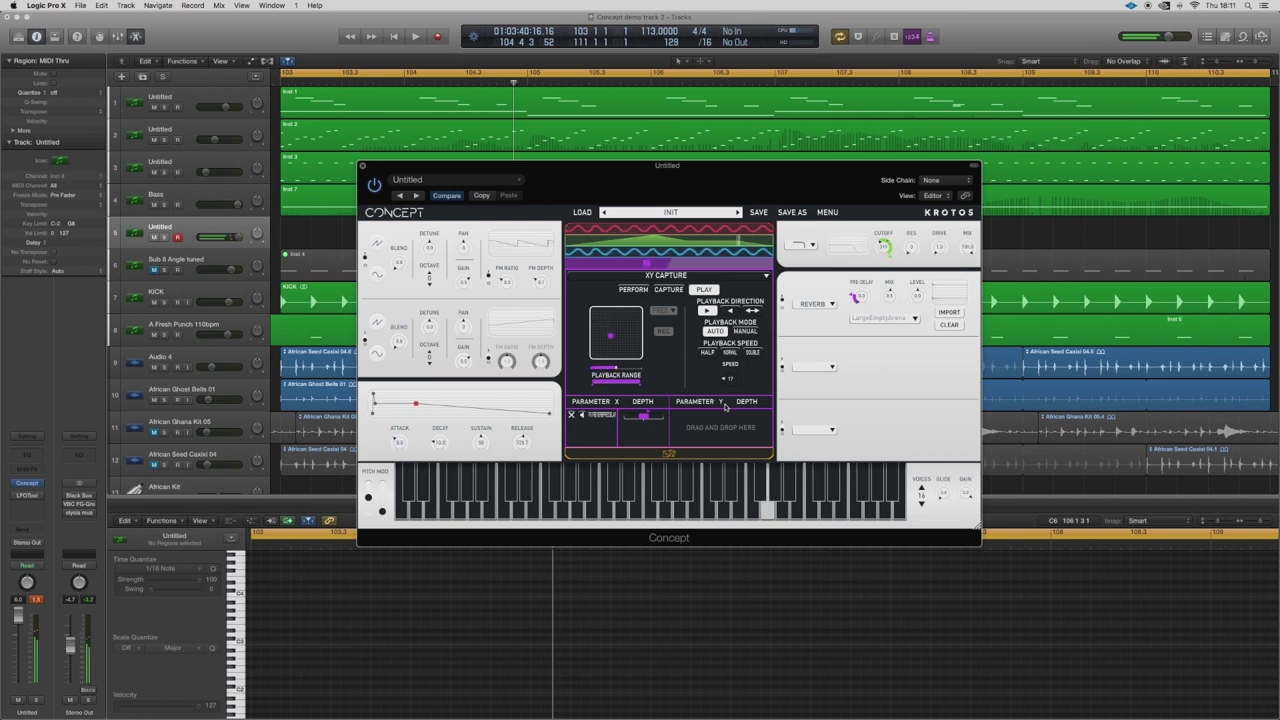
mouse_move(735, 385)
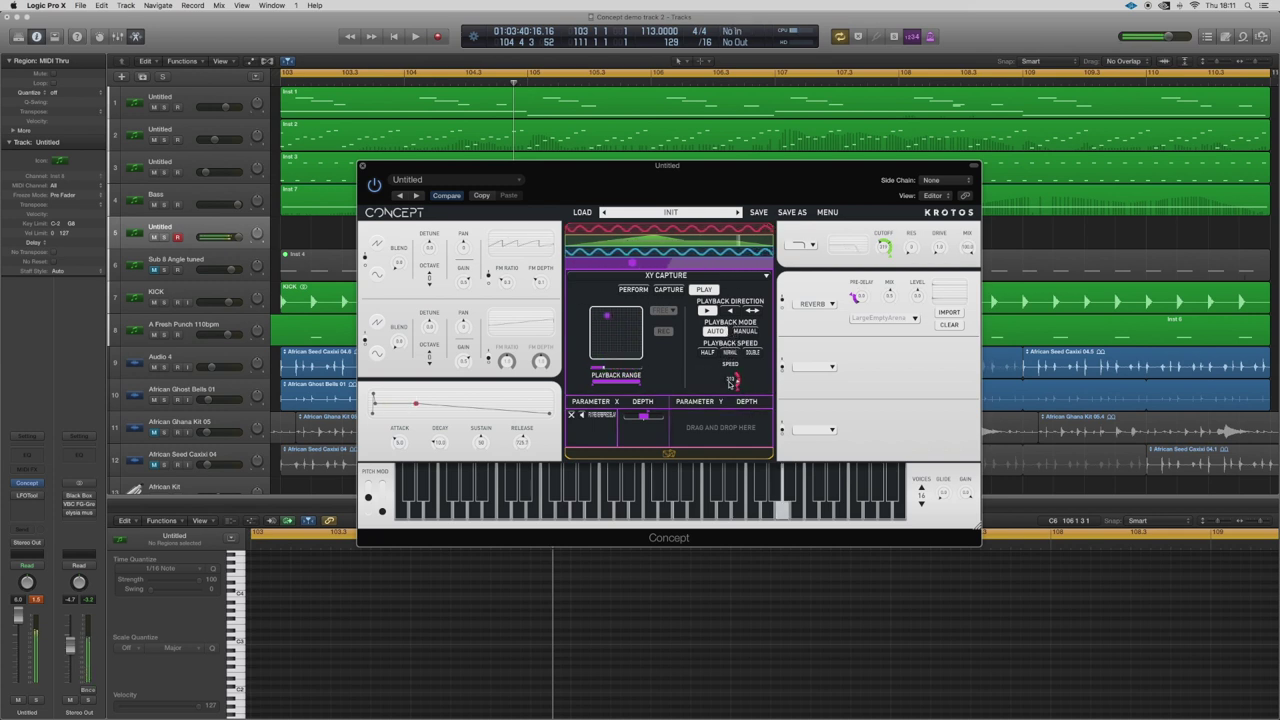
Step: Give the top LFO driving XY Capture speed a new waveform, then return to the modulator overview
left_click(719, 231)
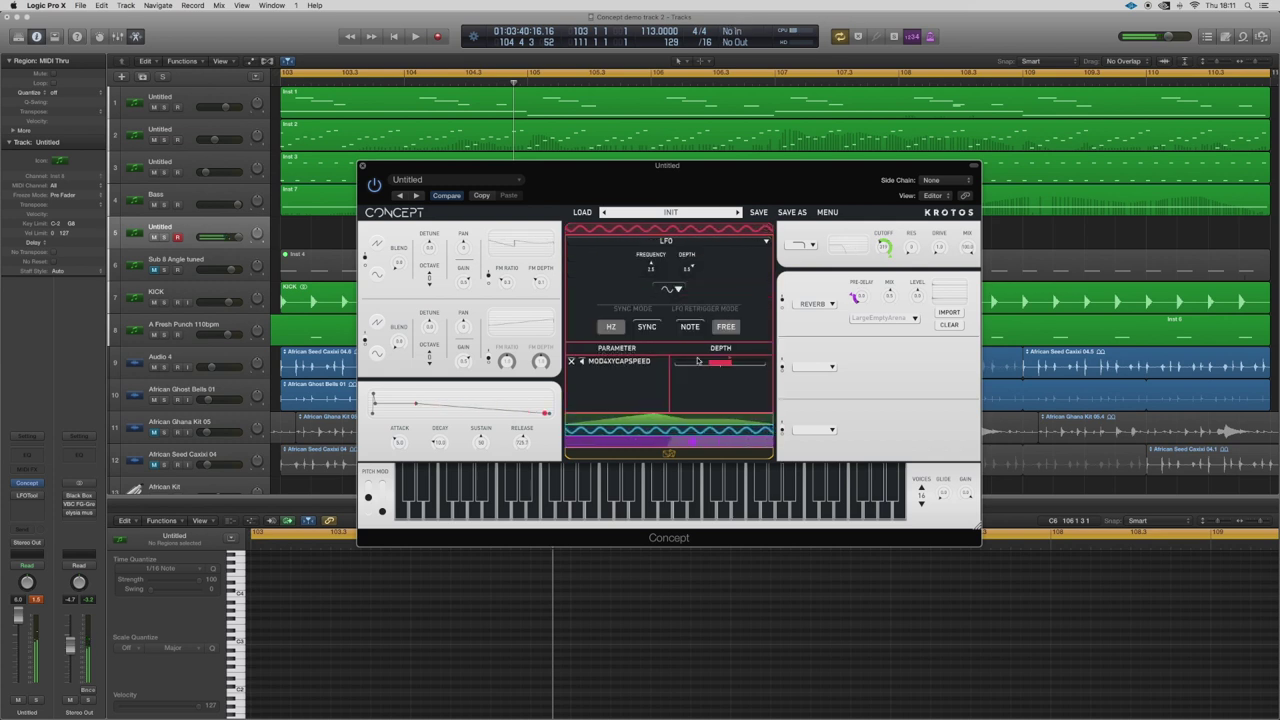
left_click(666, 289)
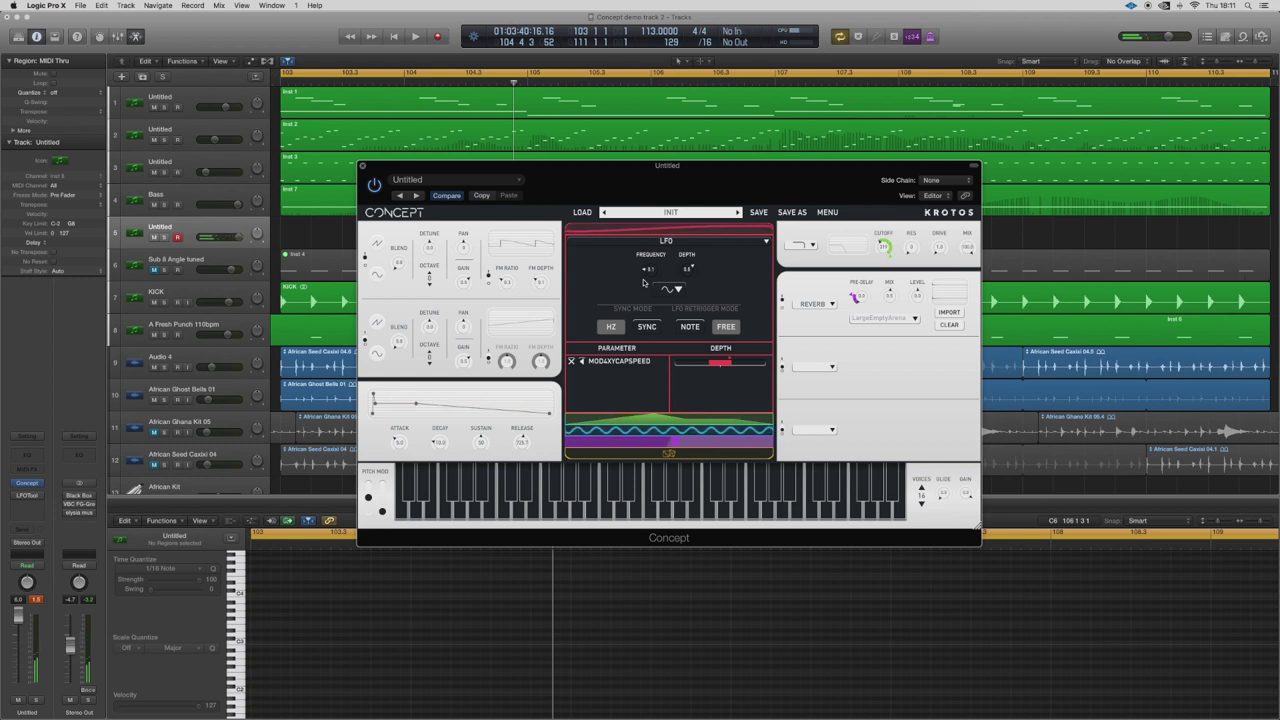
left_click(710, 233)
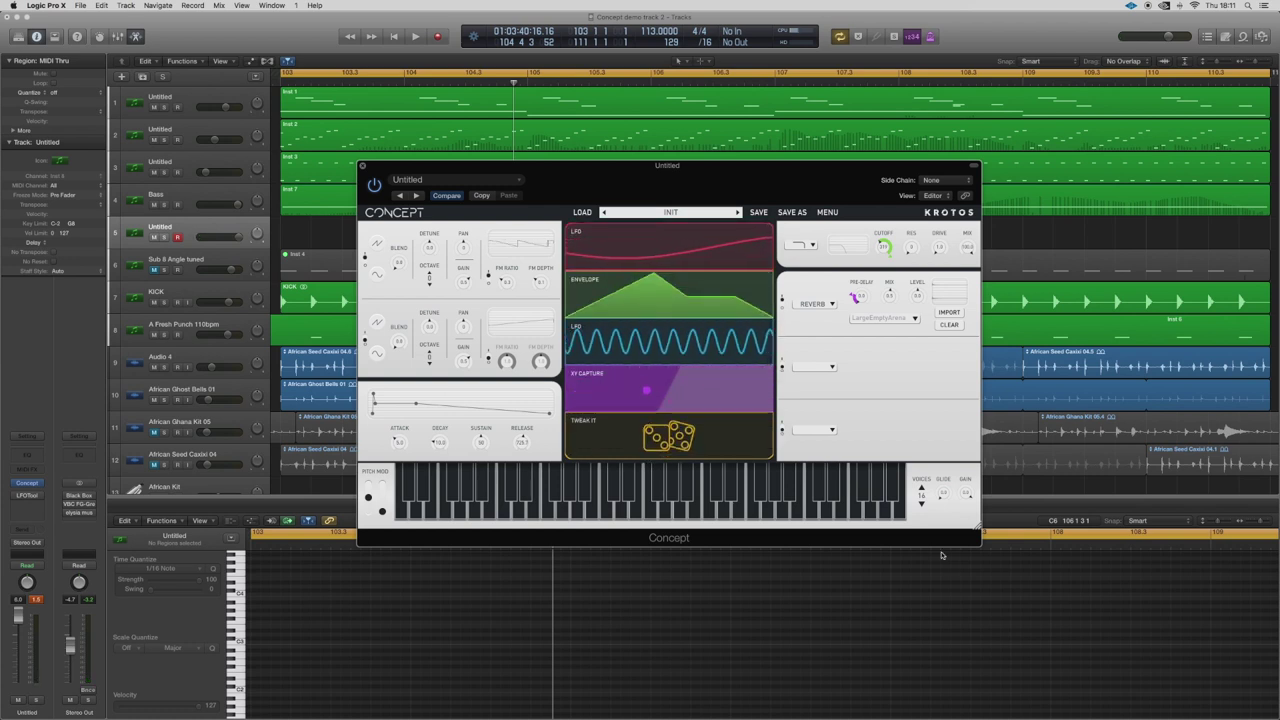
Step: Resize the Concept window larger and move it up-left into full view
left_click_drag(978, 524, 1137, 677)
left_click_drag(830, 163, 614, 45)
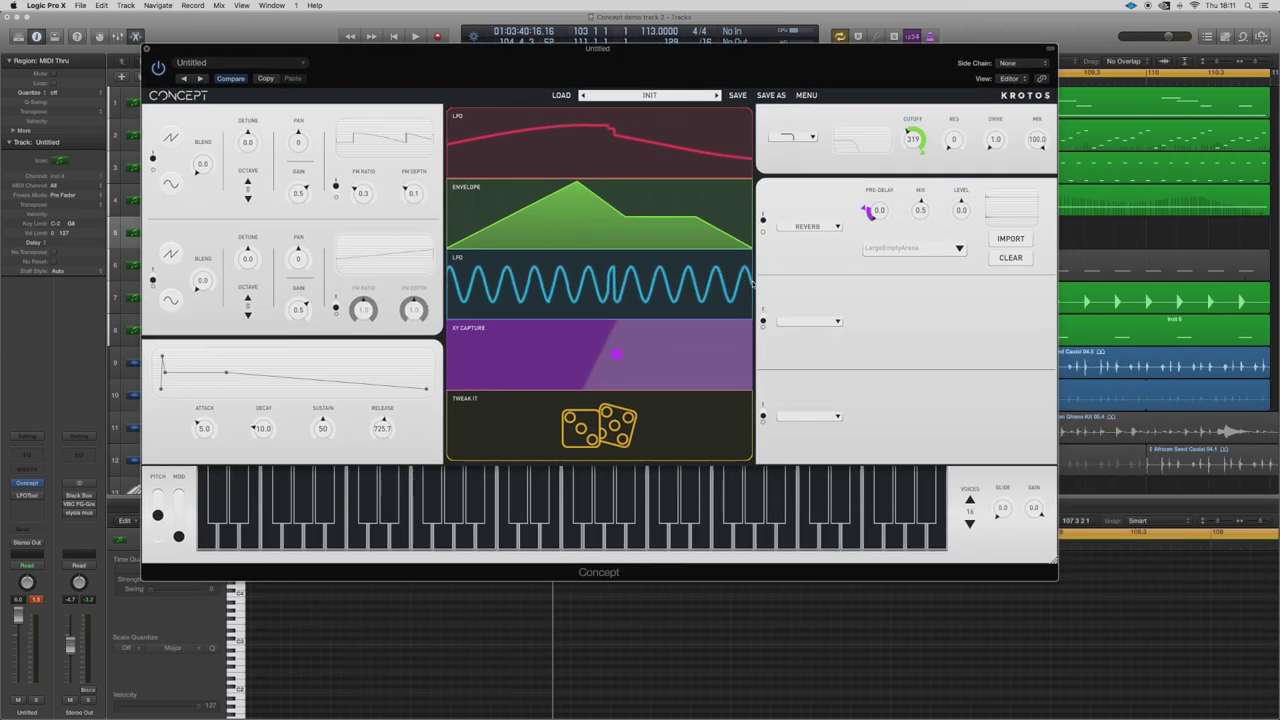